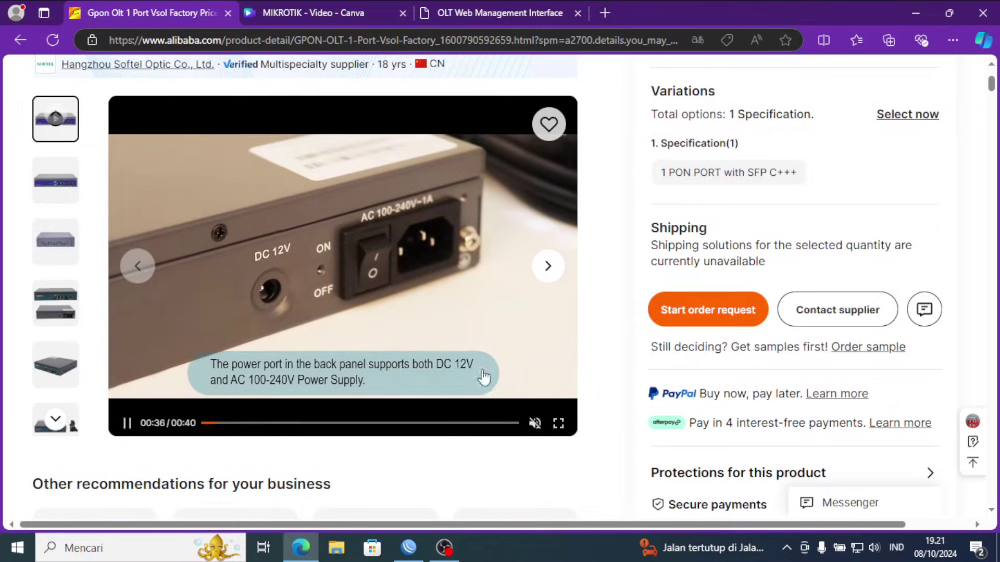
Play the GPON OLT product video fullscreen on the Alibaba listing.
click(558, 424)
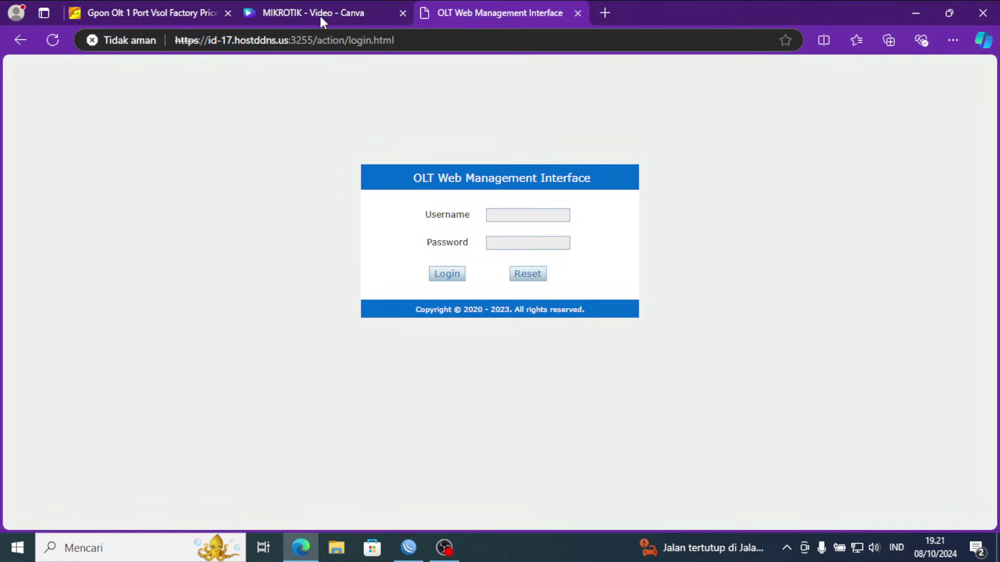
click(320, 14)
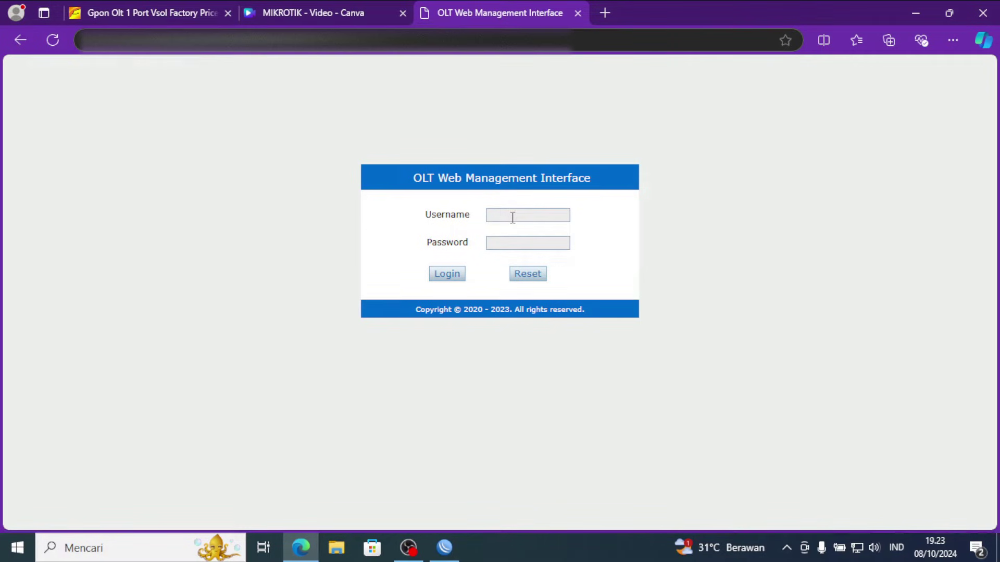
Sign in to the OLT with its login name and pasted account password to reach Device Information.
click(512, 217)
text(bun)
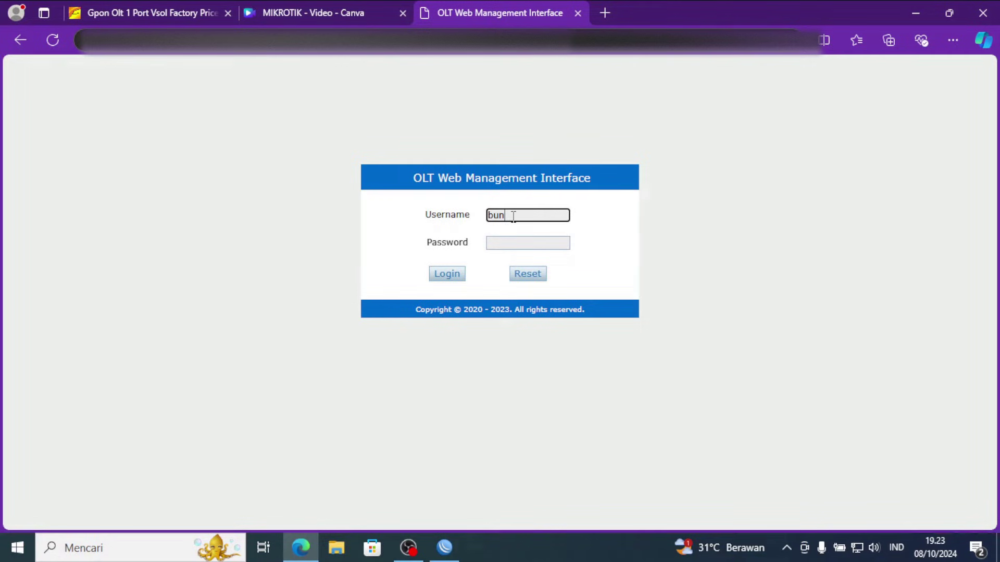
text(tang)
click(538, 244)
text(adm)
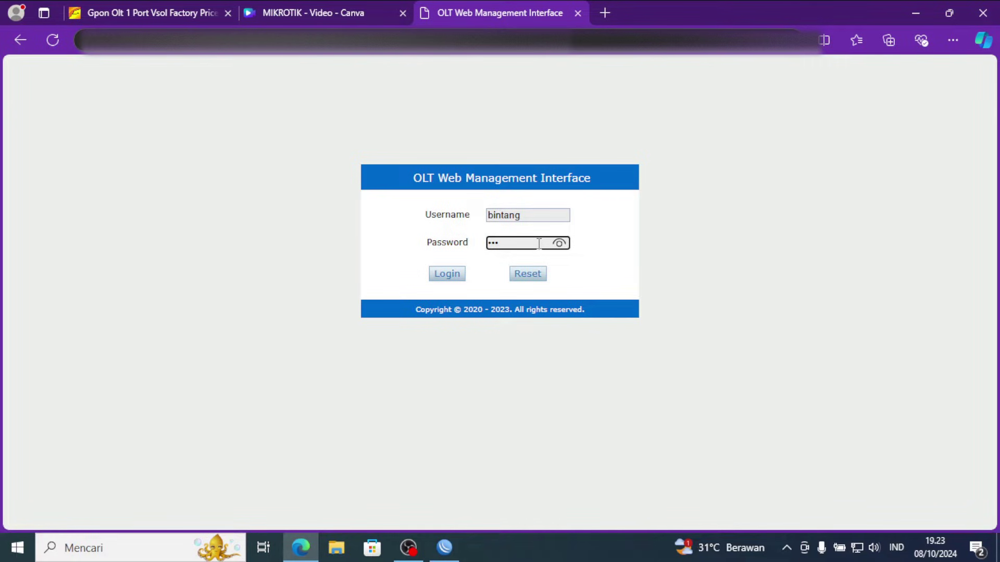
key(BackSpace)
key(BackSpace)
key(BackSpace)
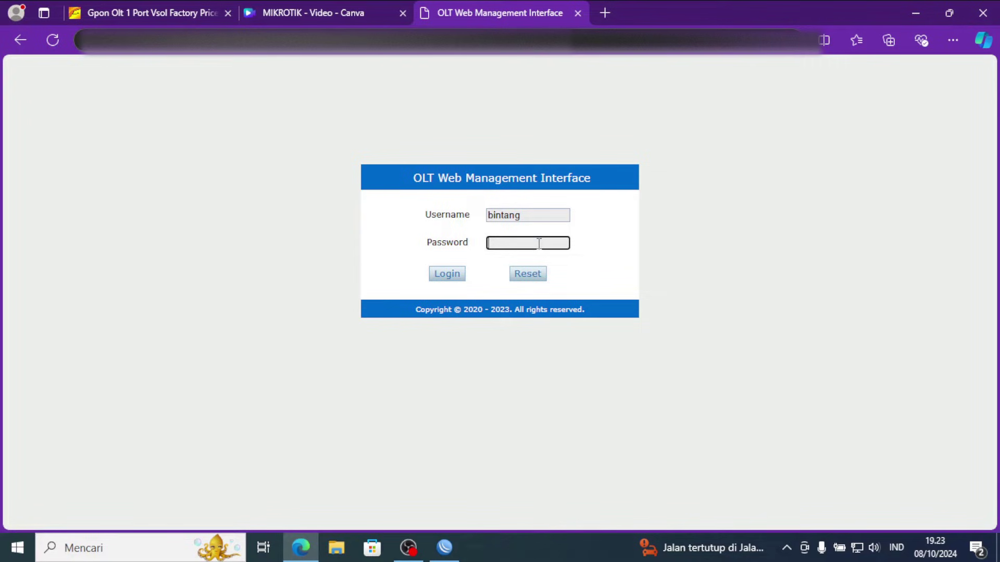
key(ctrl+v)
click(448, 273)
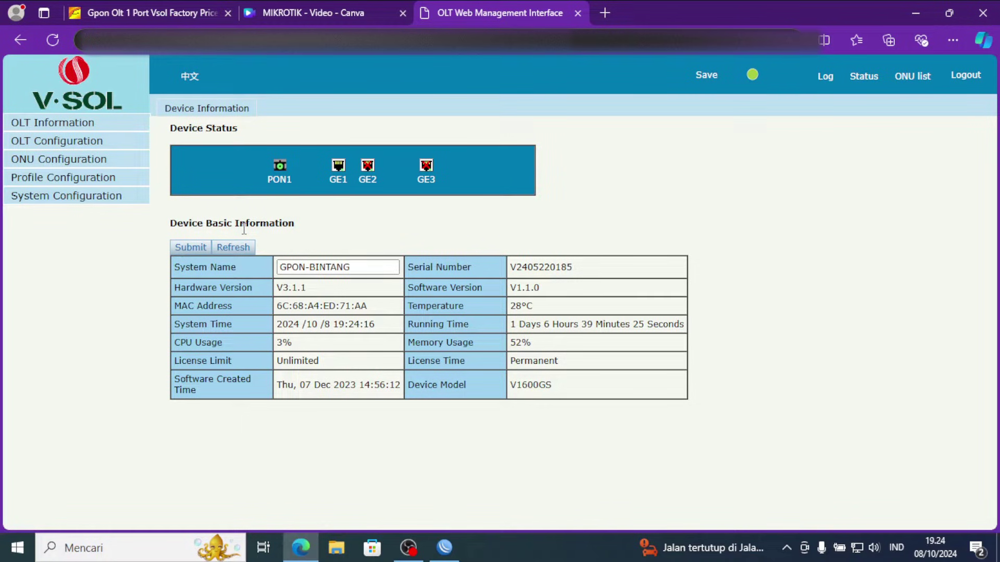
Switch from the OLT dashboard to the MIKROTIK network topology diagram in Canva.
key(alt+Tab)
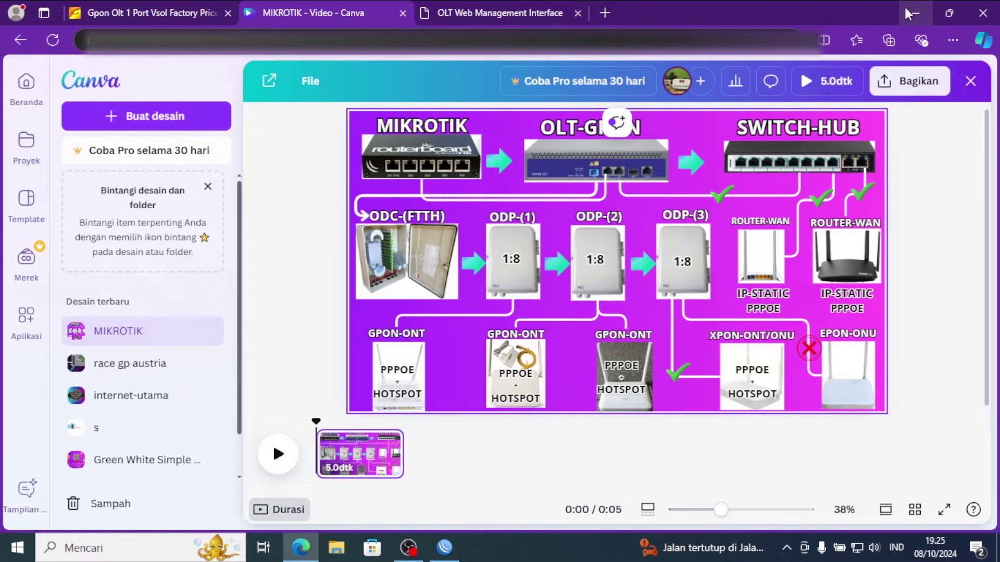
Switch from the Canva diagram back to the WinBox Ethernet interface list.
key(alt+Tab)
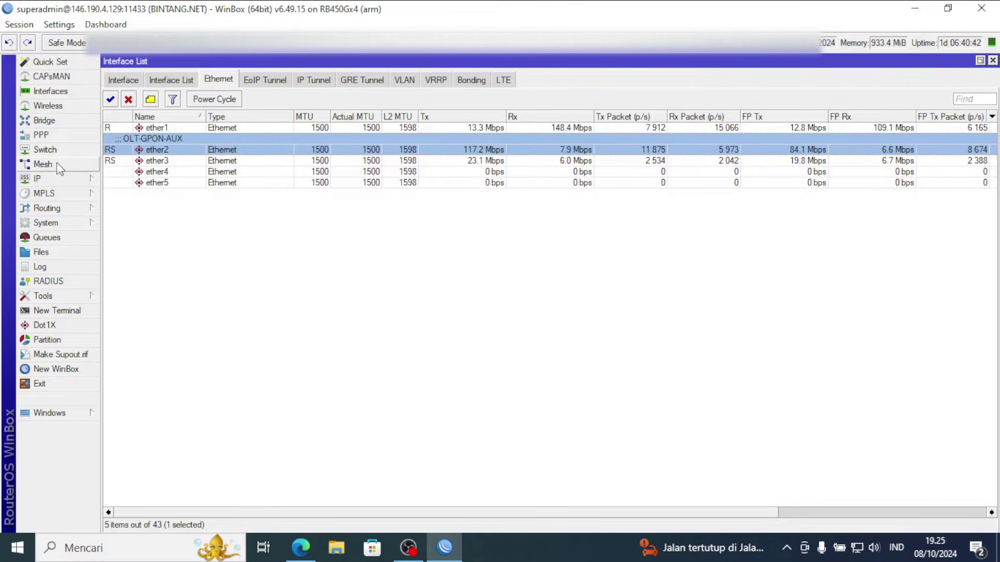
Check traffic on ether3 and ether2 (OLT-GPON-AUX), then open the router's Bridge settings.
click(138, 163)
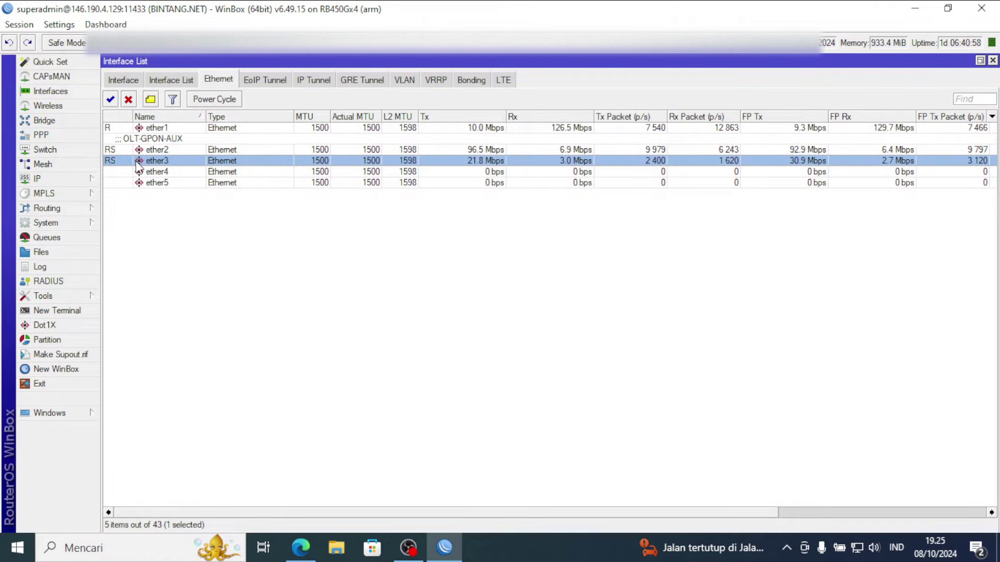
click(174, 150)
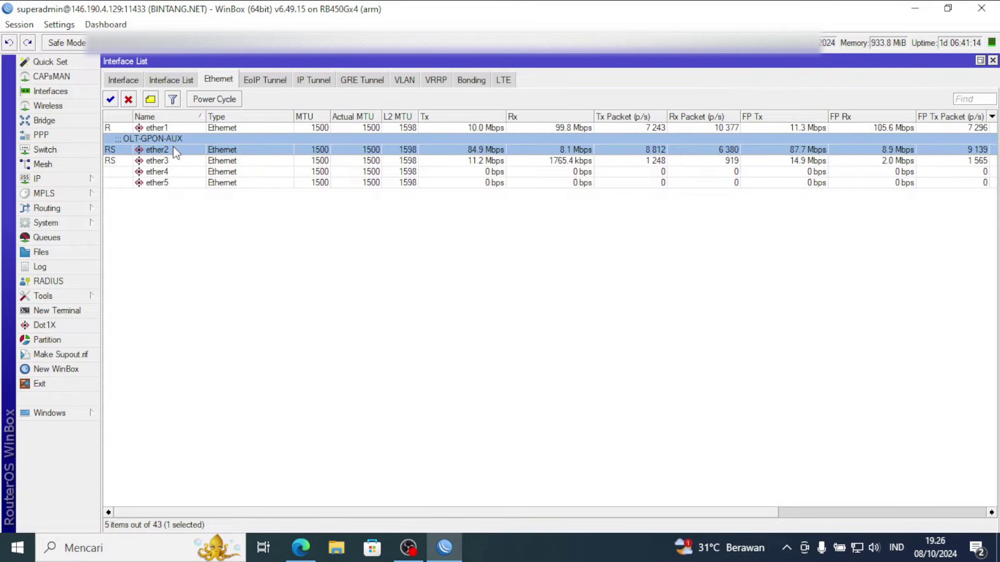
click(44, 120)
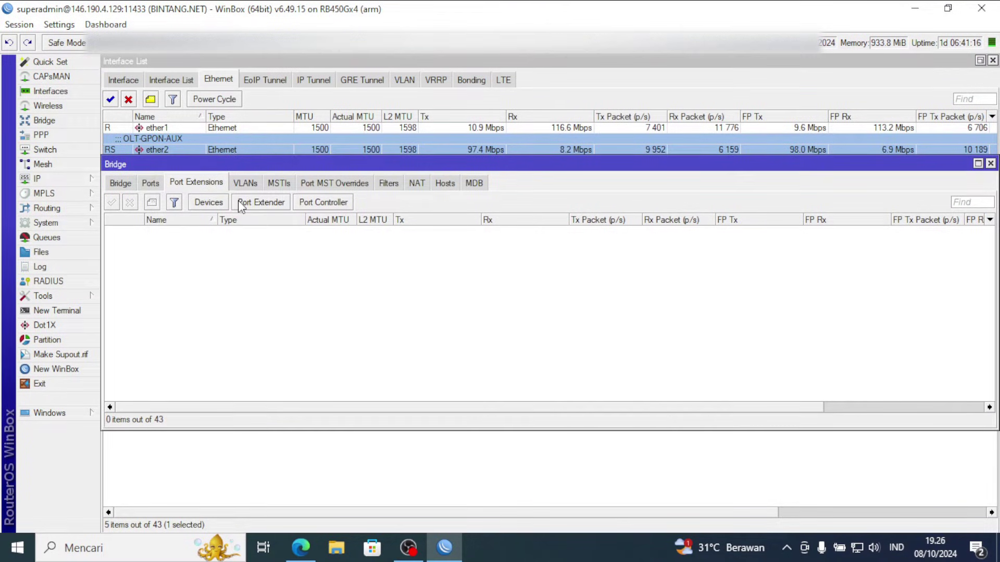
Verify ether3 and ether2 are designated bridge ports with path cost 10, then close Bridge.
click(121, 183)
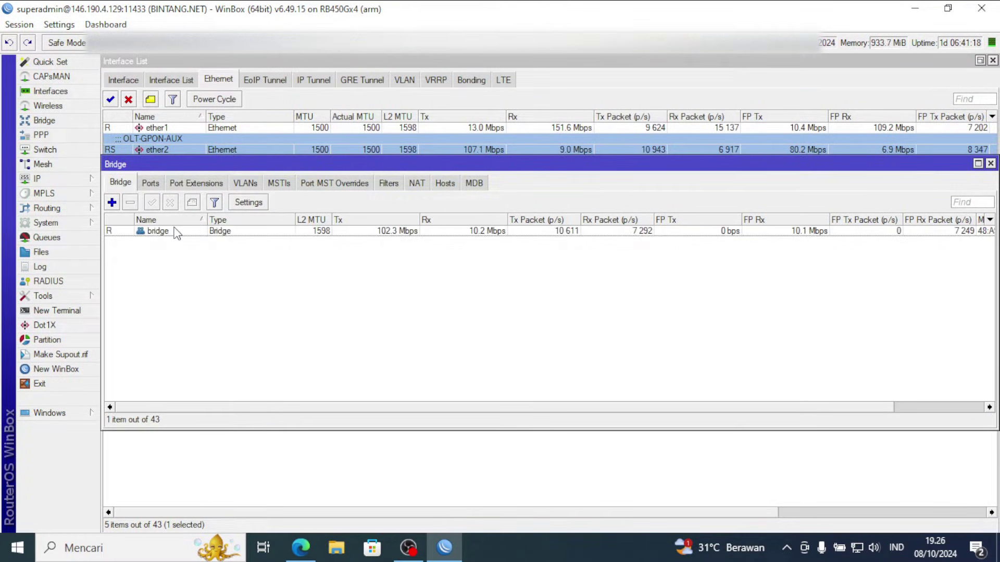
click(150, 183)
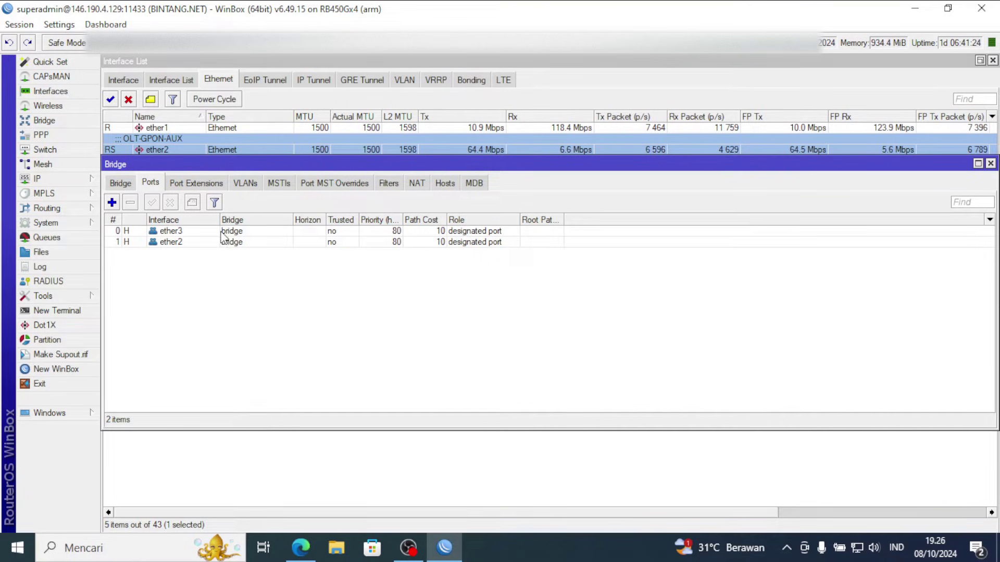
click(203, 243)
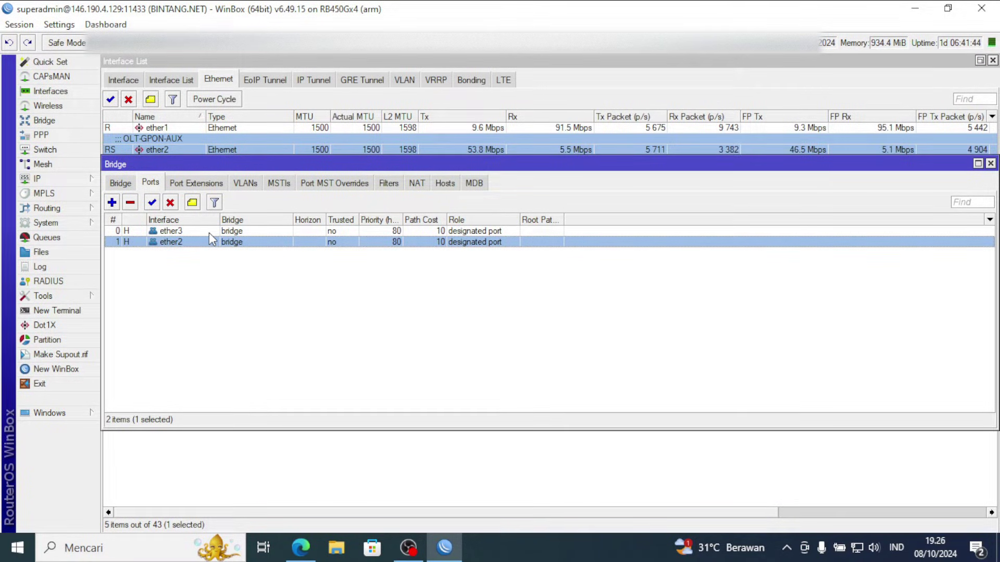
click(990, 164)
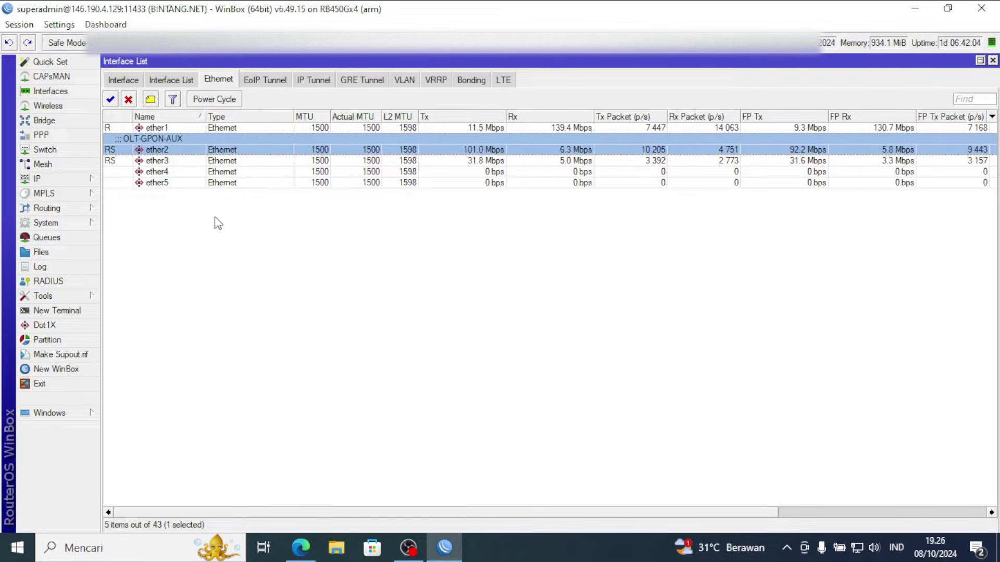
Open IP > Addresses and inspect the bridge's 11.11.11.1/23 entry covering 11.11.10.0–11.11.11.255.
click(56, 181)
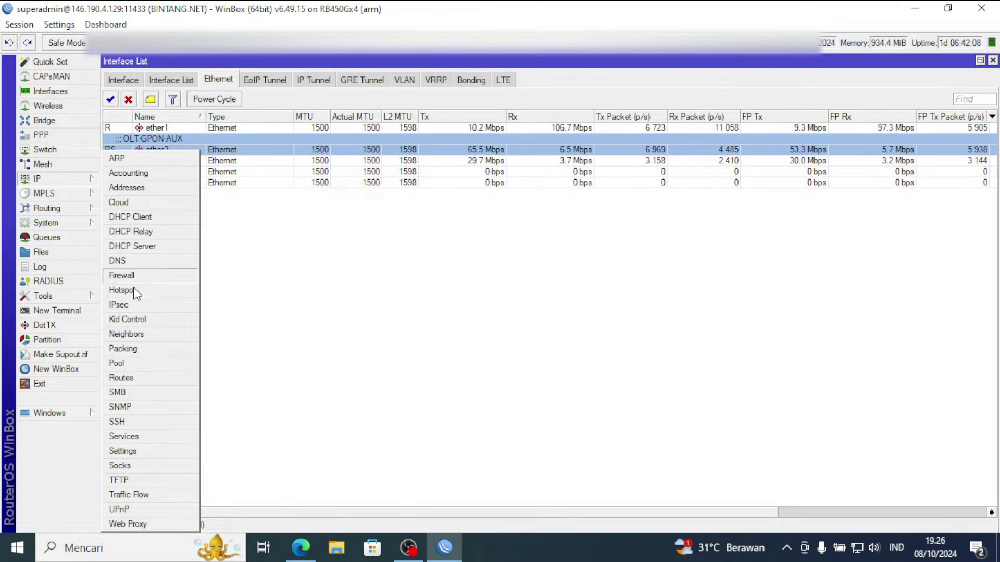
mouse_move(62, 178)
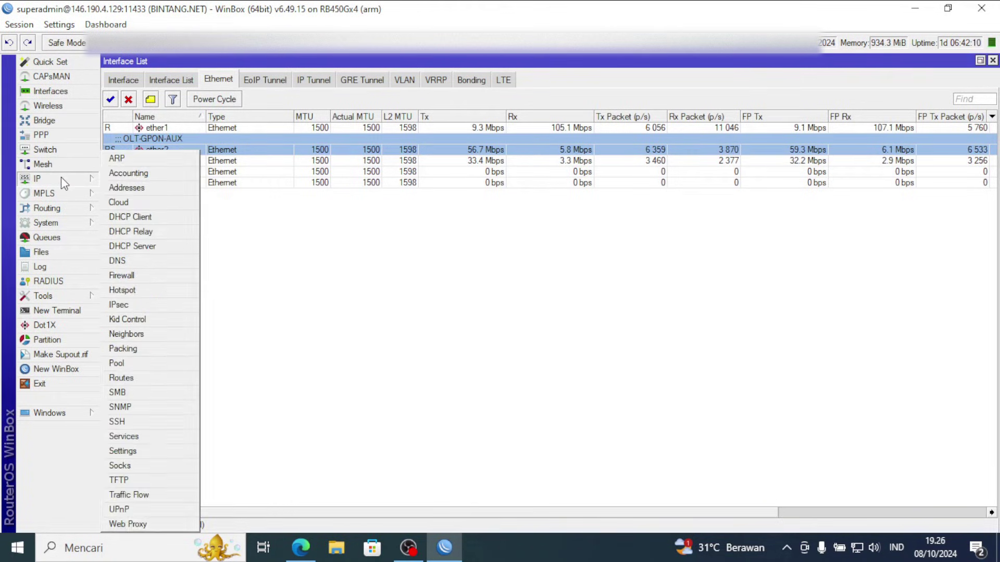
click(127, 189)
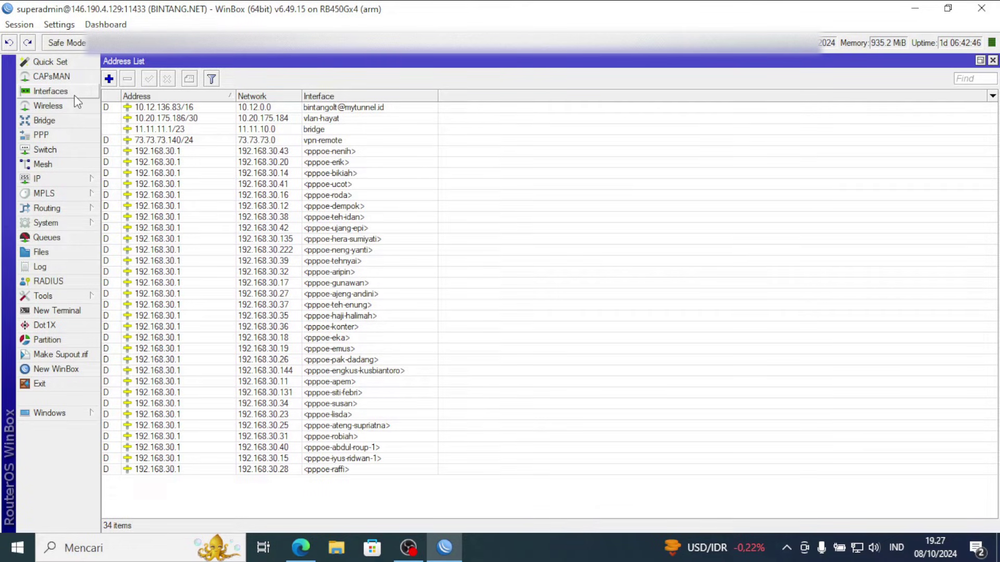
click(205, 131)
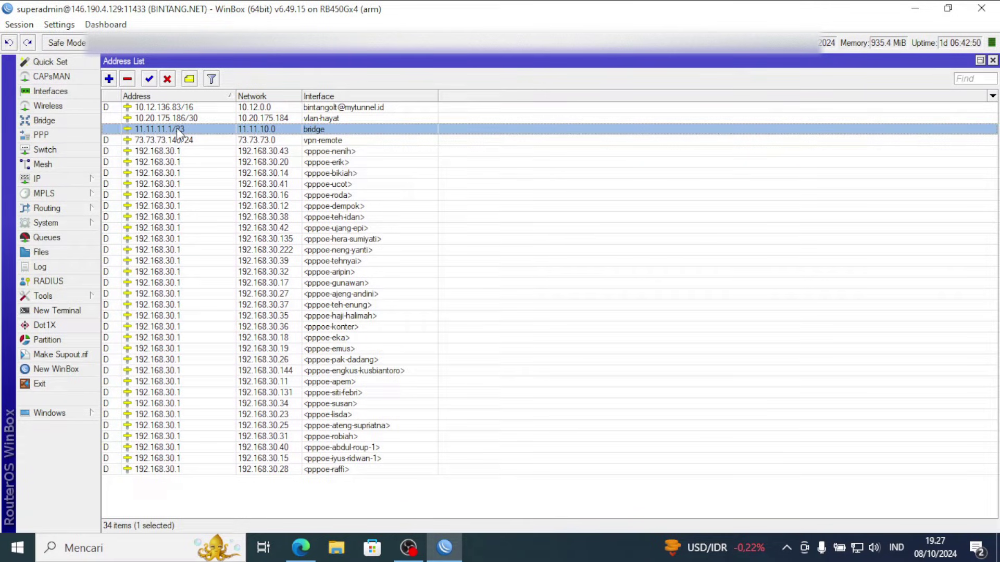
mouse_move(177, 128)
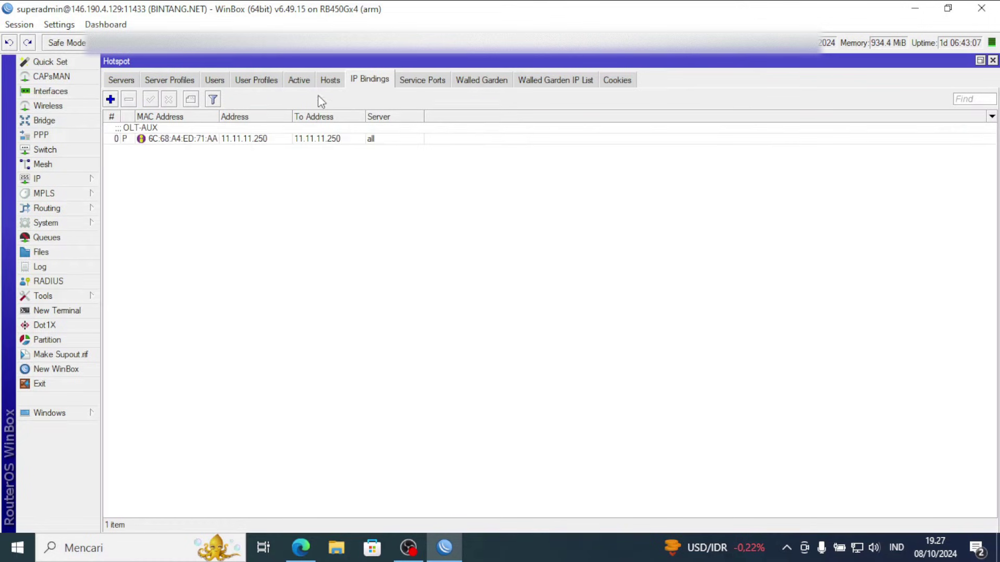
Open the bypassed OLT hotspot binding for 11.11.11.250, then return to the OLT page in Edge.
double_click(298, 139)
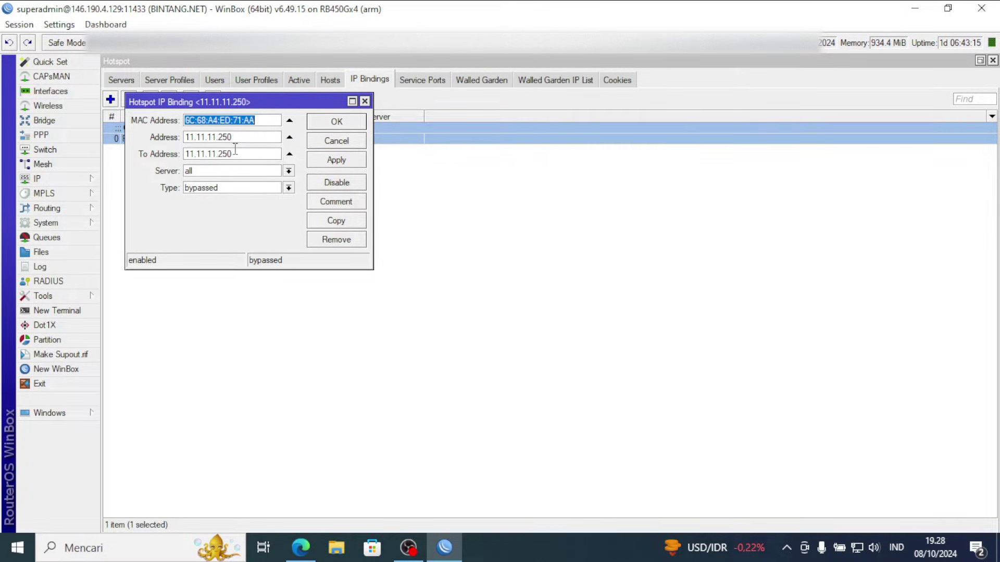
click(301, 547)
click(479, 25)
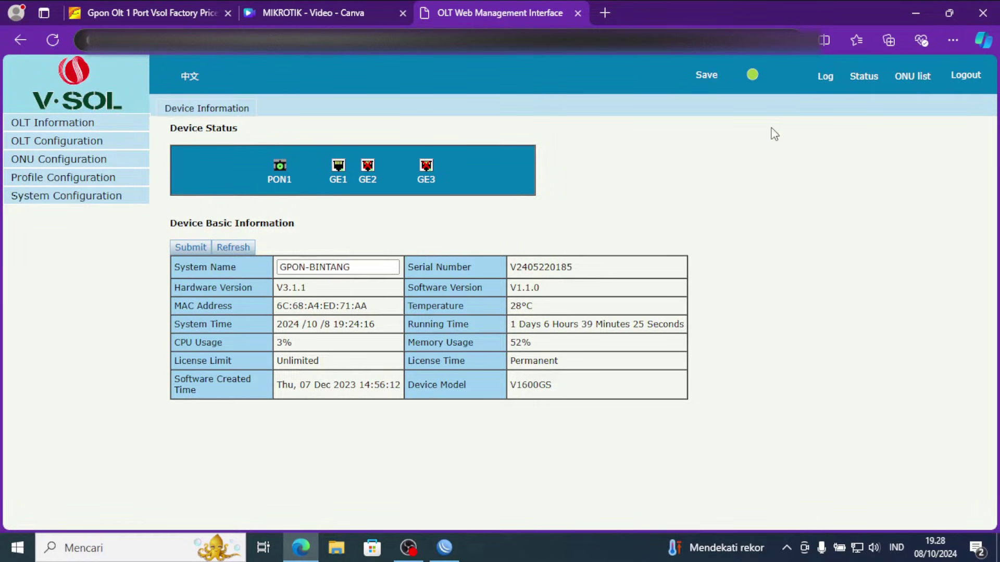
Enter 192.168.8.200 in a new Edge tab, then return to the OLT Web Management tab.
click(600, 15)
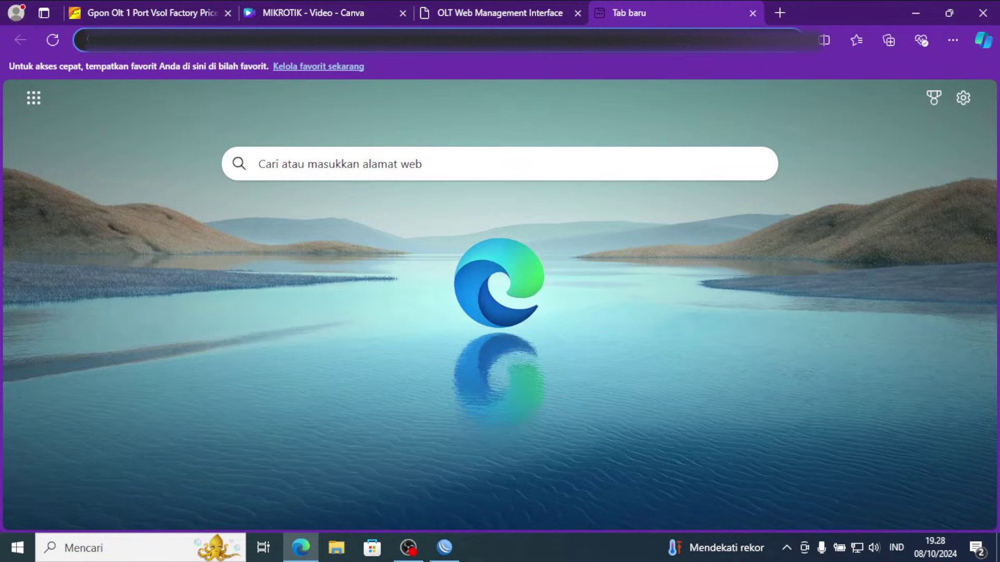
text(192.)
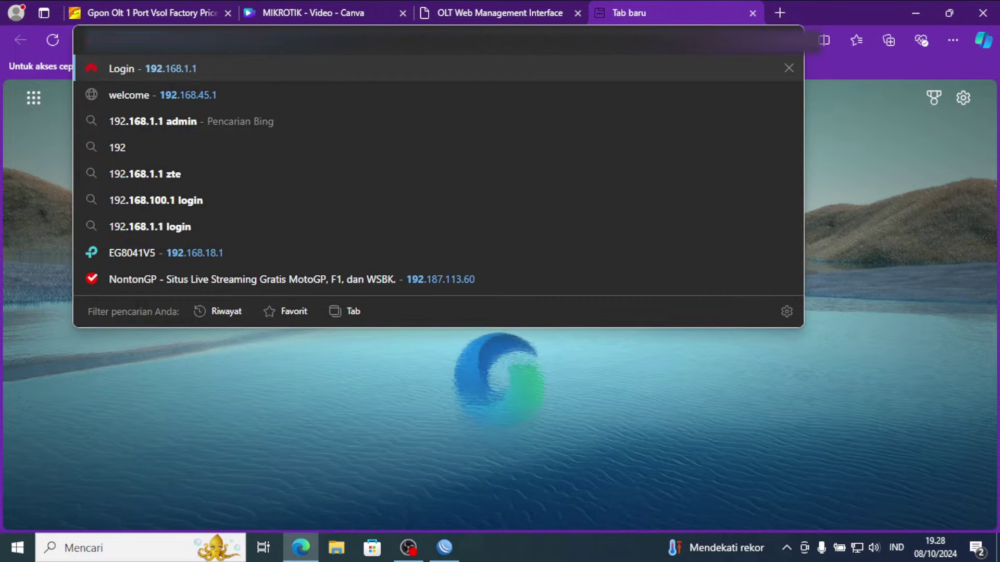
text(1)
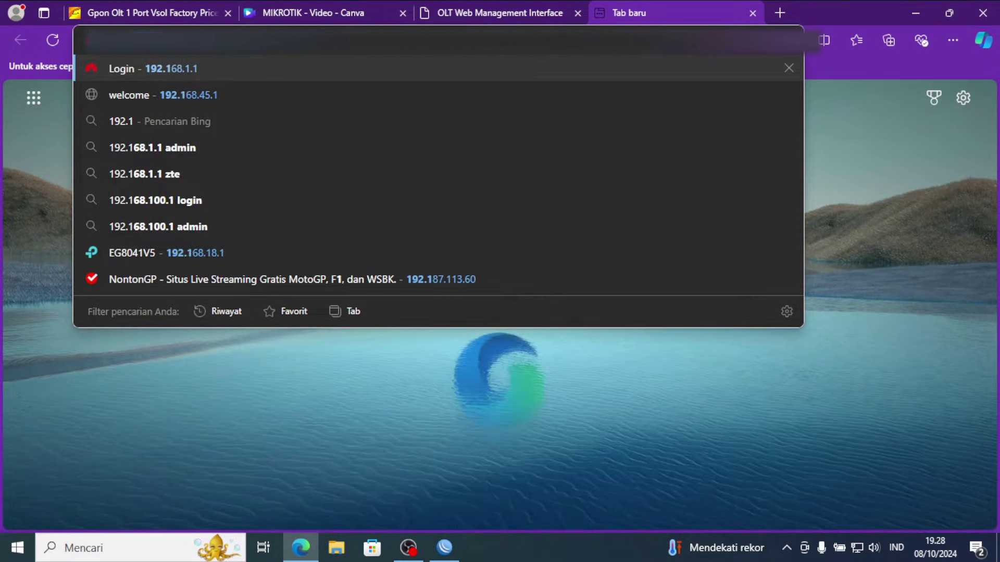
text(68.)
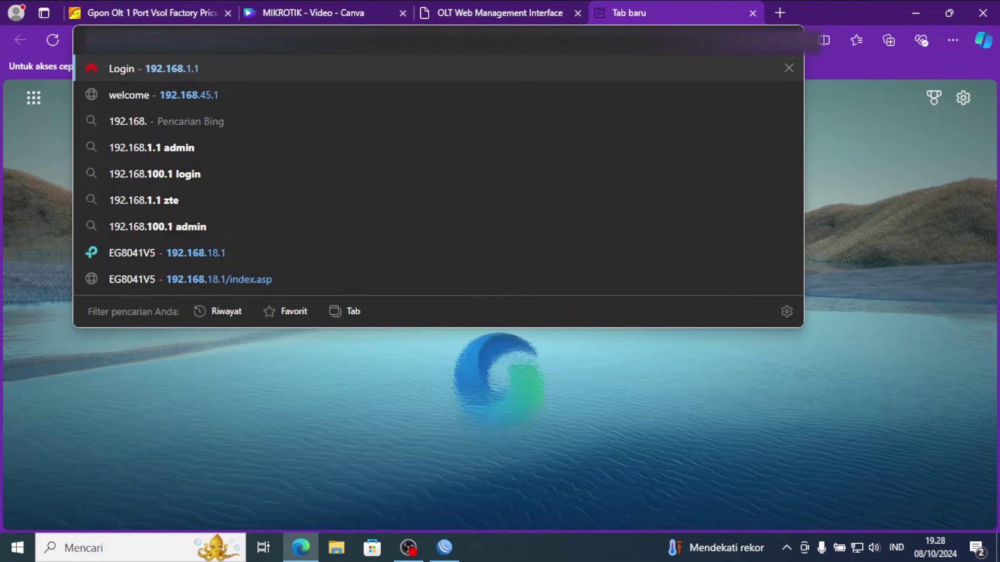
text(8.200)
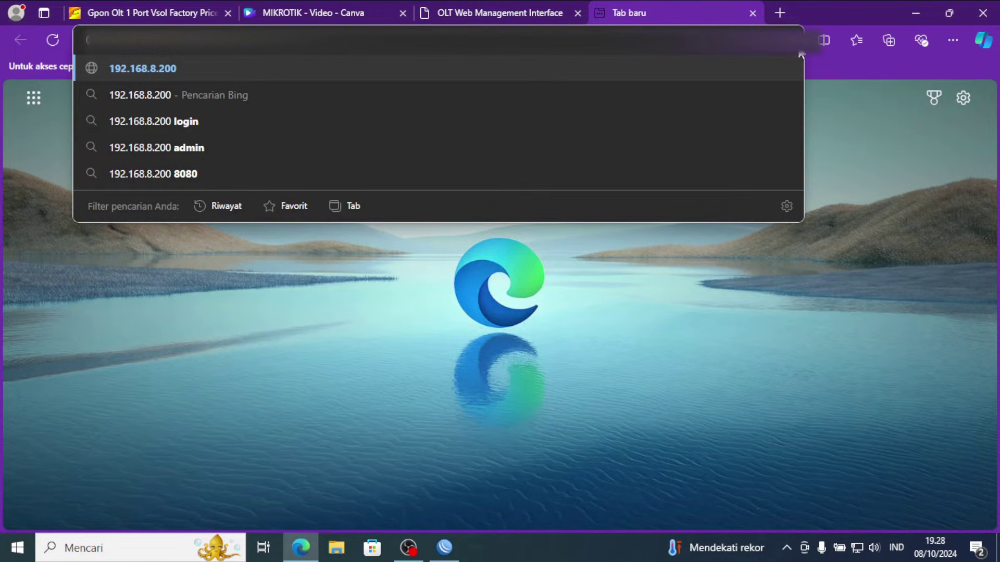
click(732, 325)
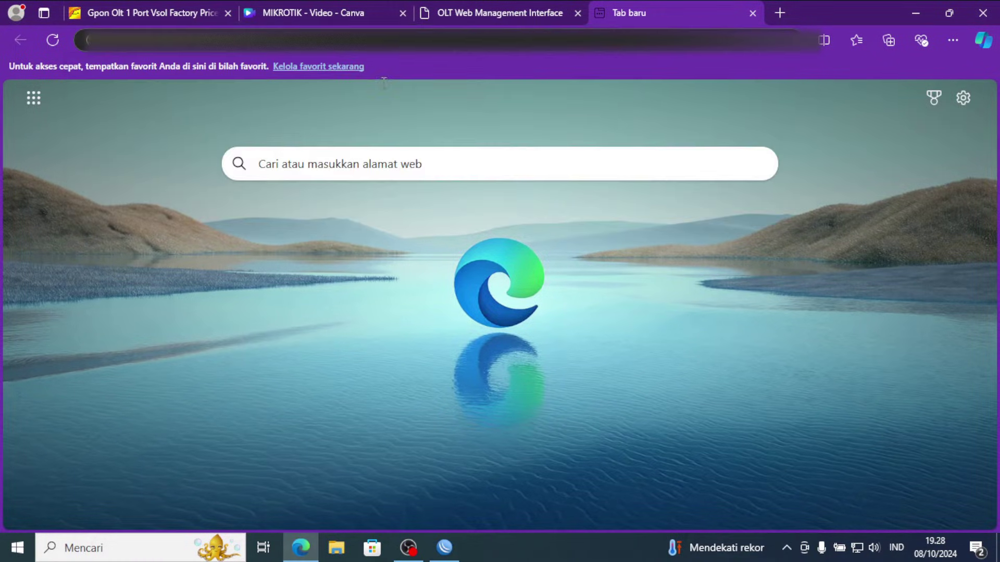
click(506, 12)
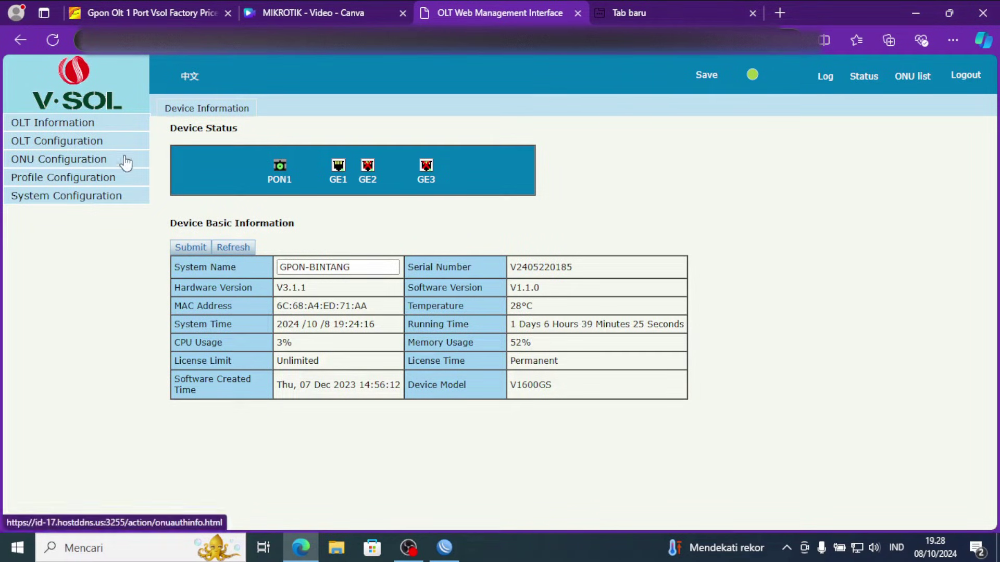
Open OLT Configuration to view the VLAN table listing only VLAN 1 (vlan_1).
click(73, 144)
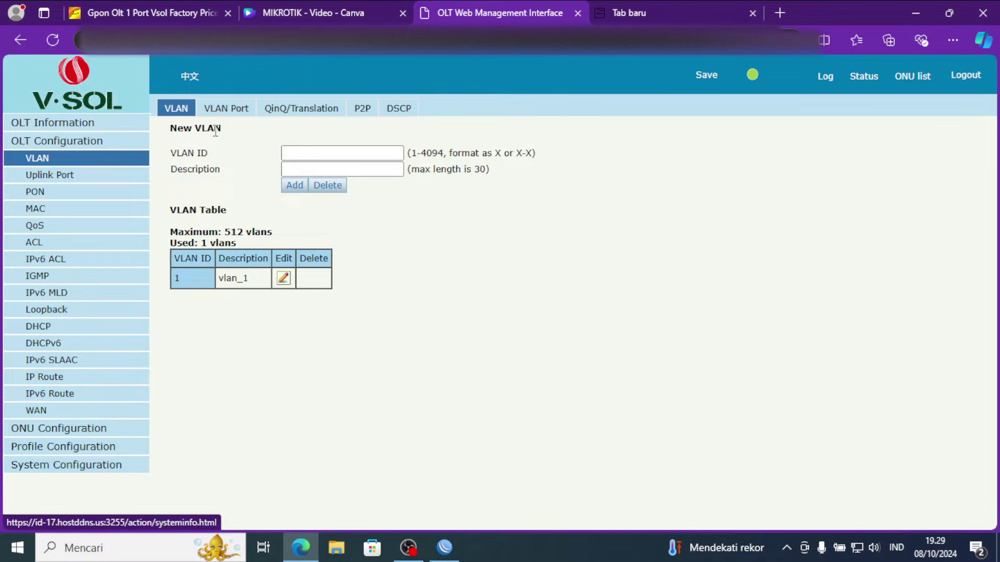
Review the port VLAN table with GE1, GE2 and GE3 untagged in VLAN 1, then return to the Alibaba listing.
click(242, 113)
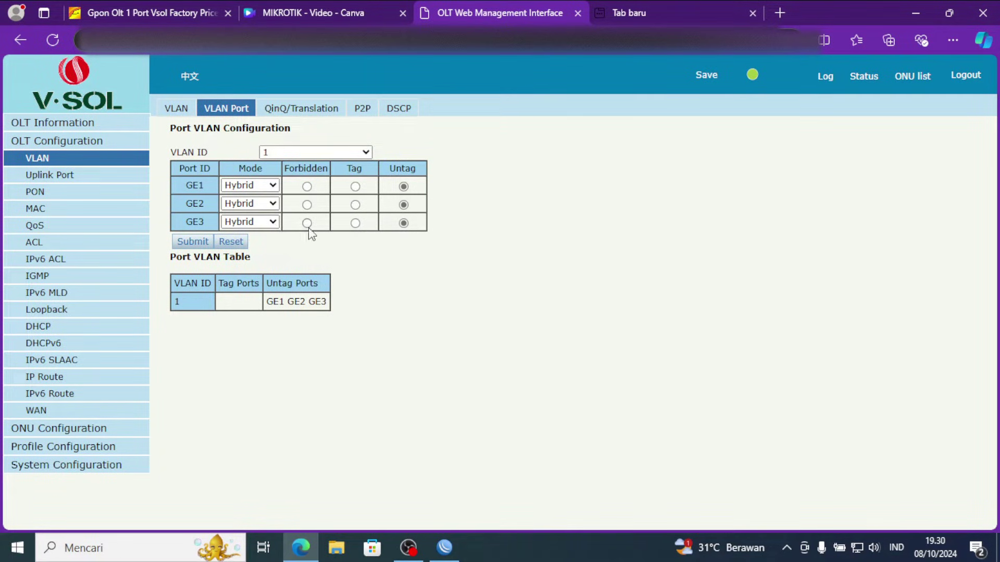
click(167, 23)
click(56, 241)
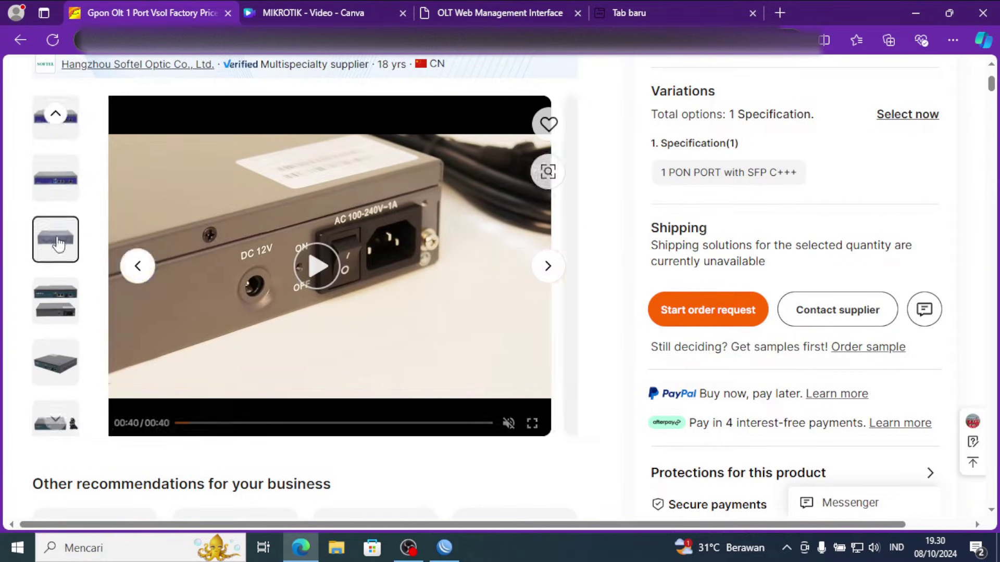
Show the front-panel photo with its PON, GE, SFP and console ports.
click(56, 115)
click(56, 115)
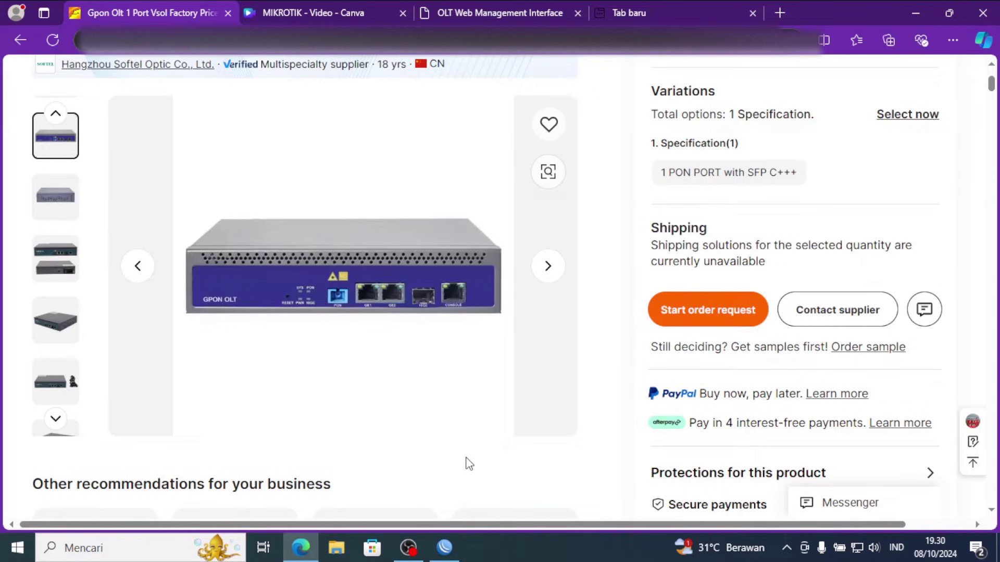
mouse_move(408, 546)
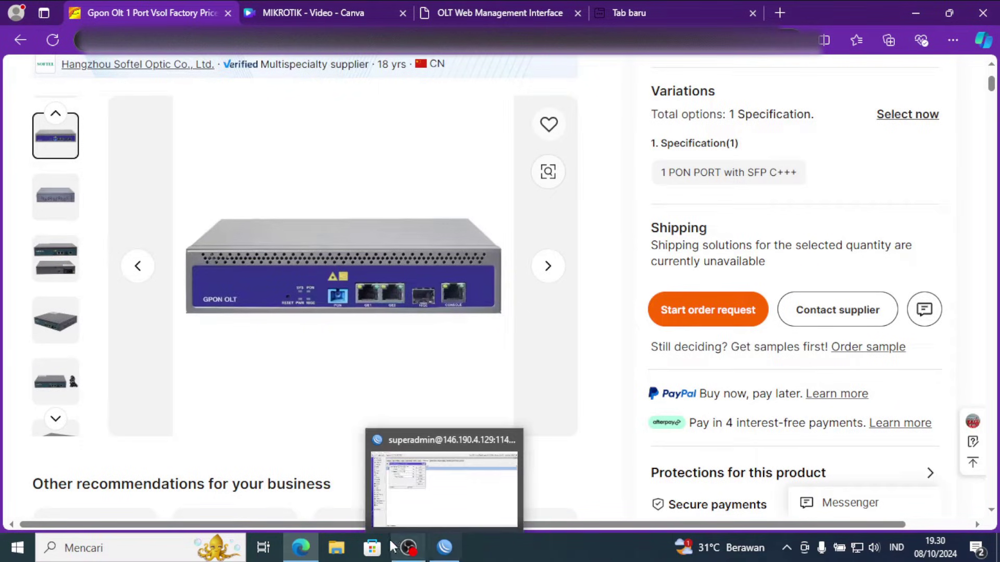
Return to the OLT and view the ONU Profile page listing only profile 0, default.
click(482, 17)
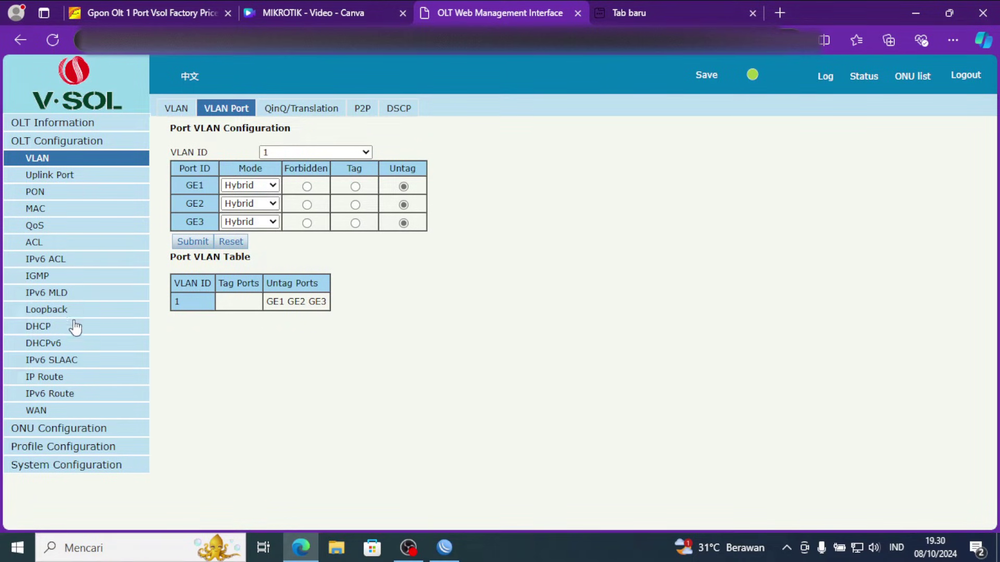
click(69, 448)
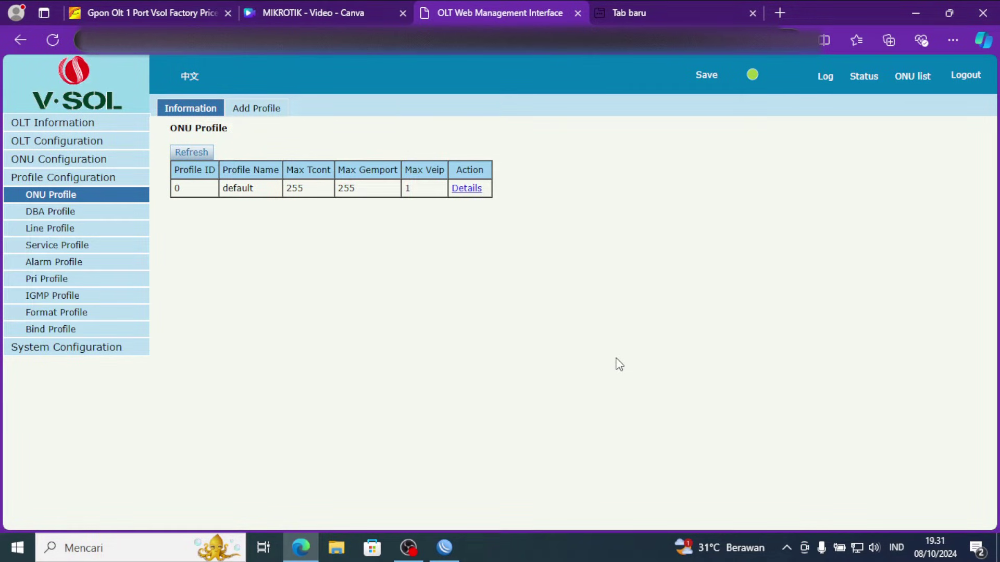
Start a new line profile with ID 1 and name line_1, then return to the Line Profile list.
click(70, 230)
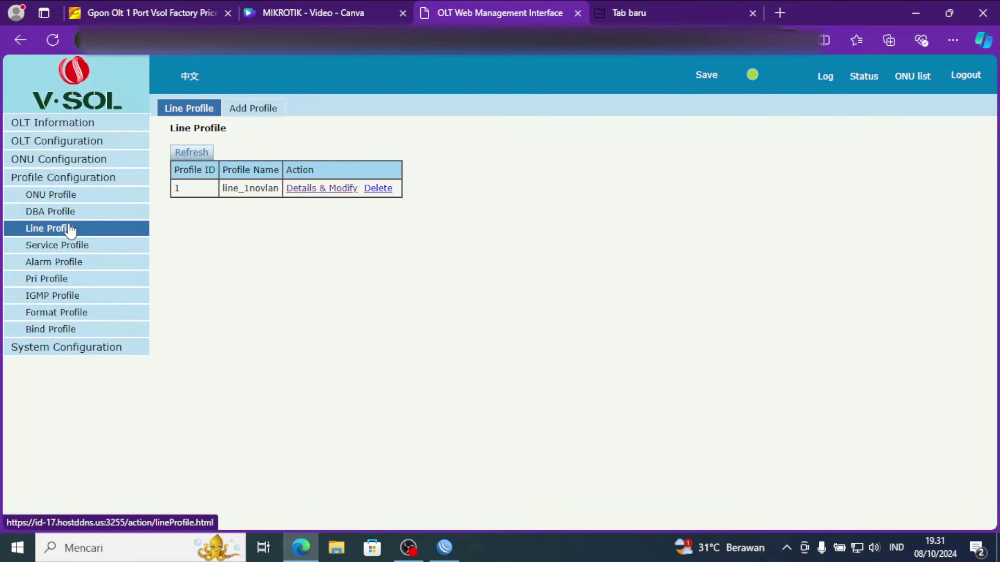
click(236, 109)
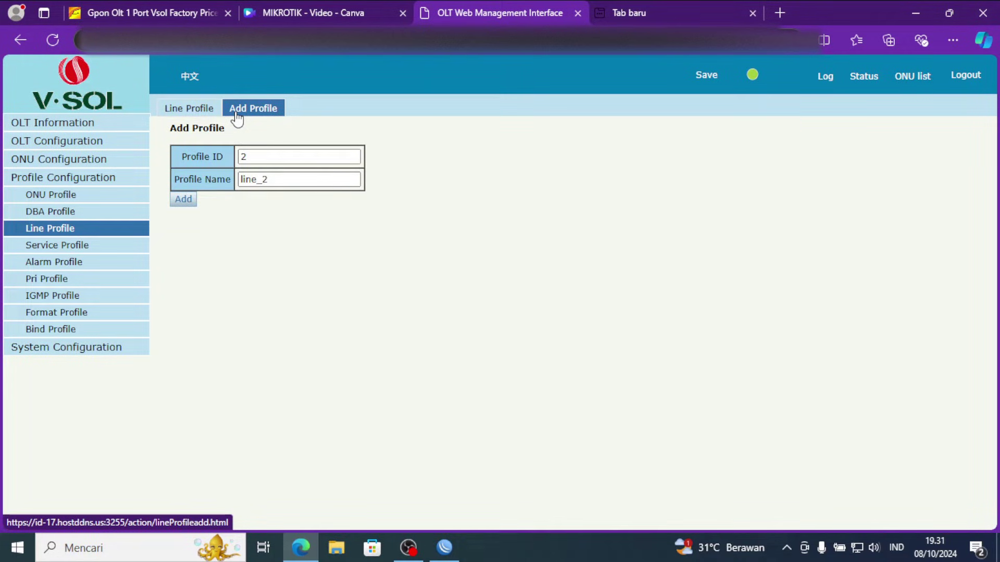
click(272, 154)
key(BackSpace)
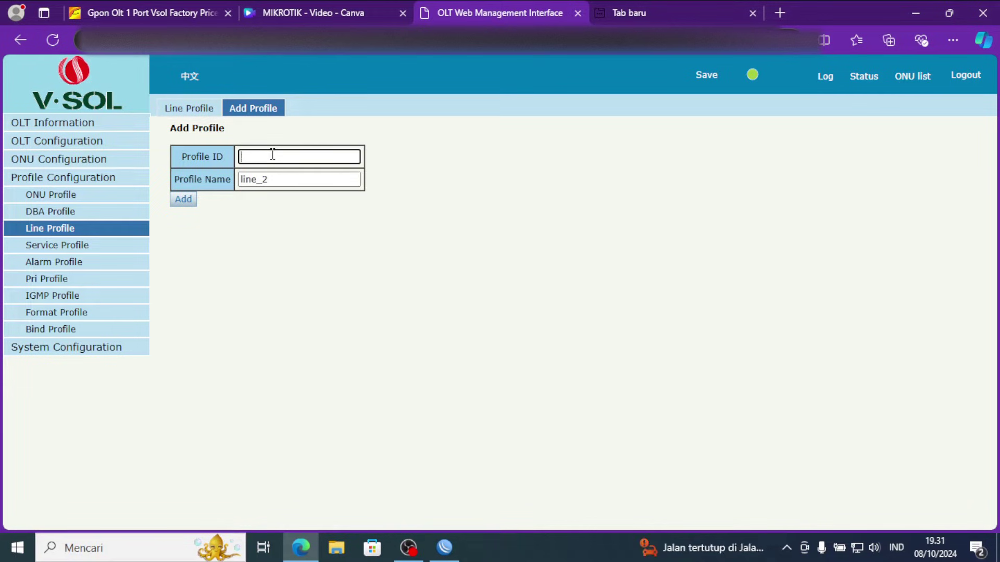
text(1)
click(299, 176)
key(BackSpace)
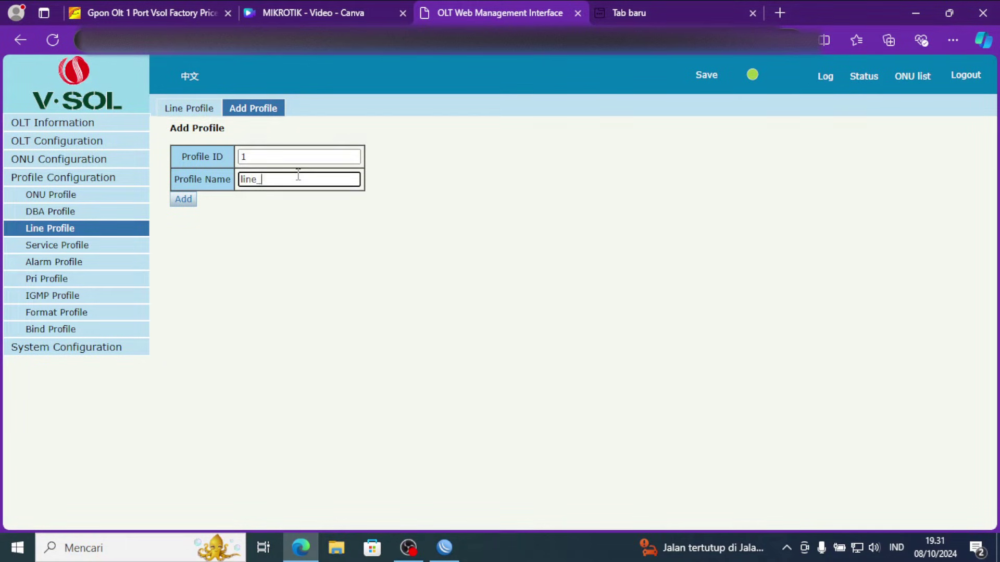
text(1)
click(205, 106)
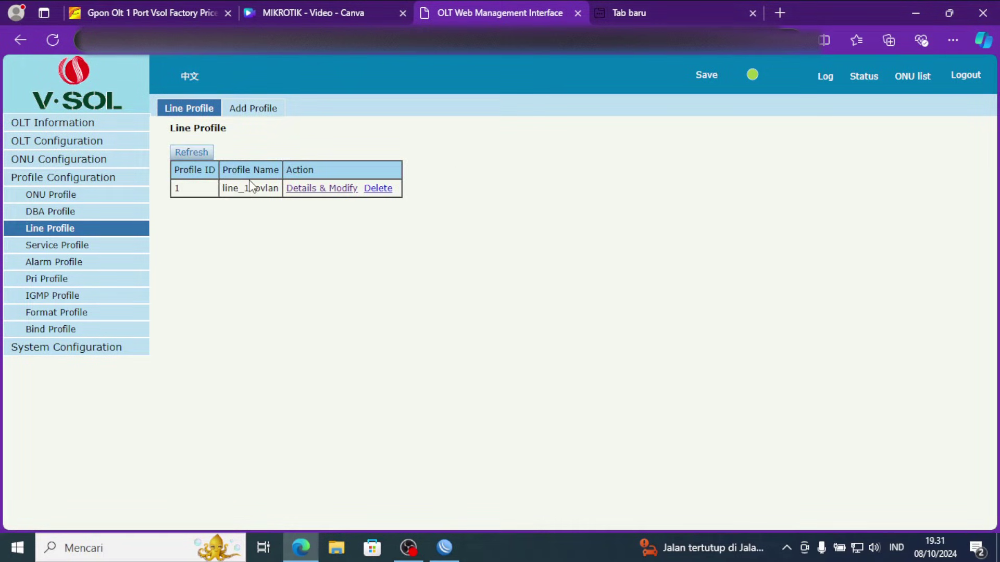
Add T-CONT 1, named 1, with DBA profile default1 to line profile line_1novlan.
click(307, 190)
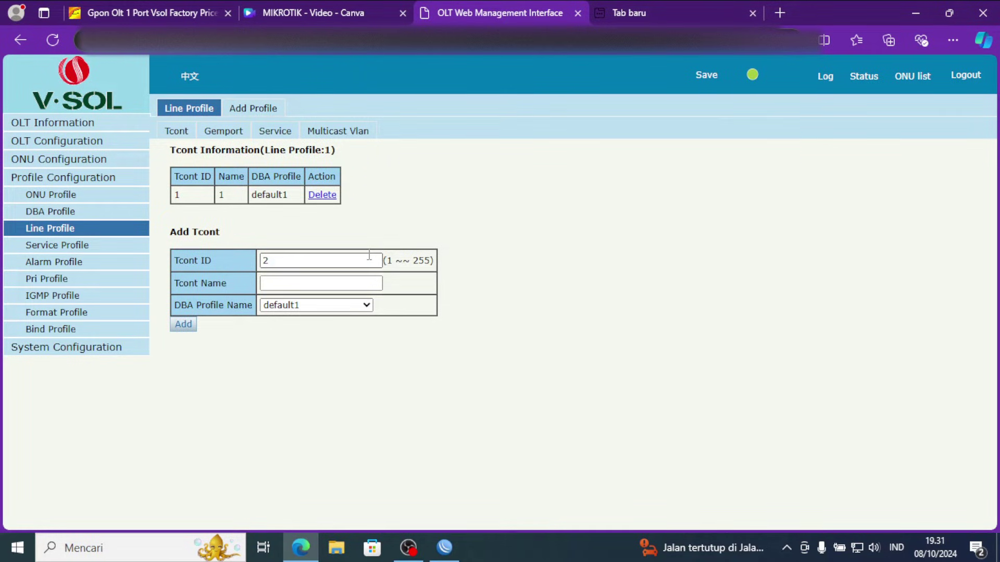
double_click(321, 256)
key(BackSpace)
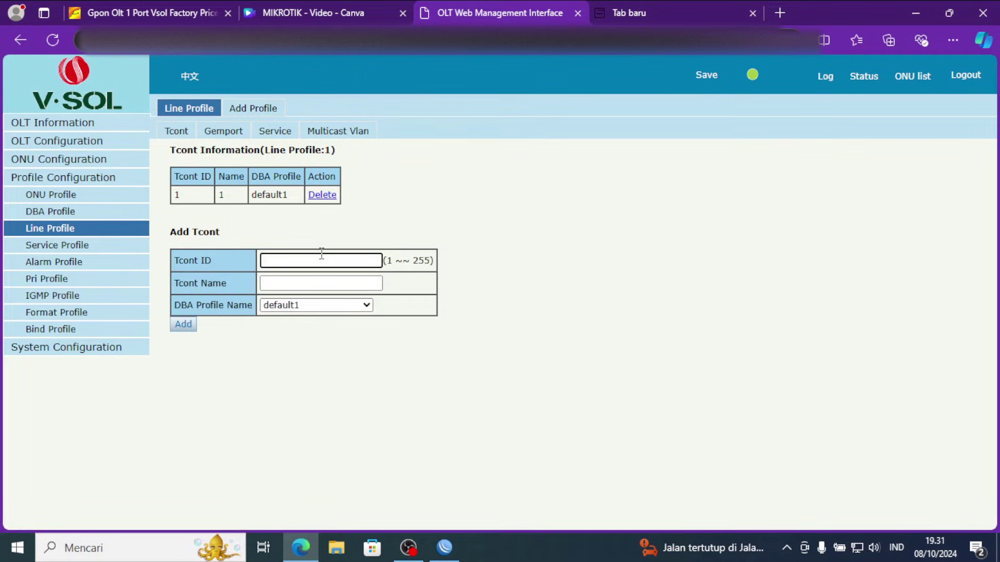
text(1)
click(319, 280)
text(1)
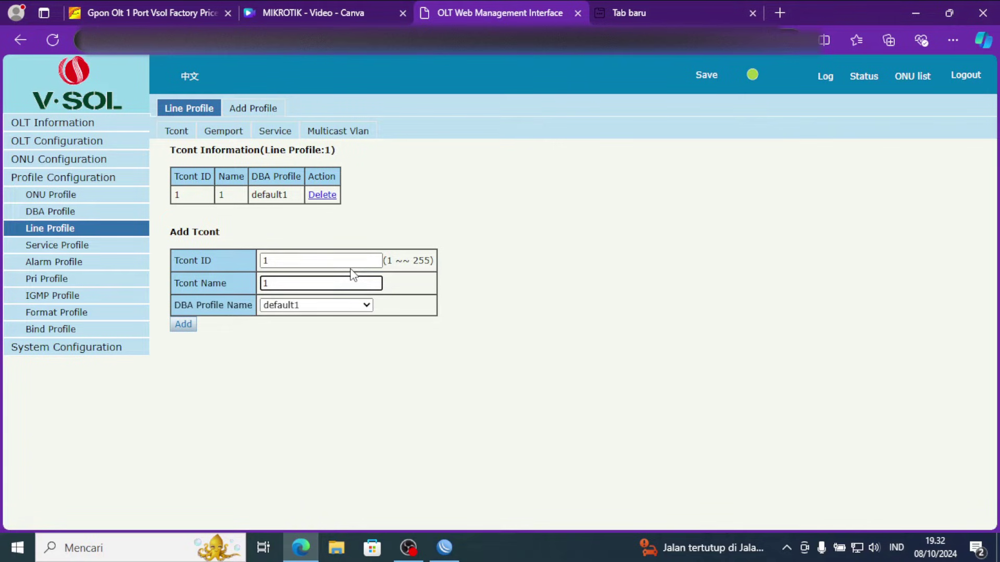
click(343, 304)
click(327, 360)
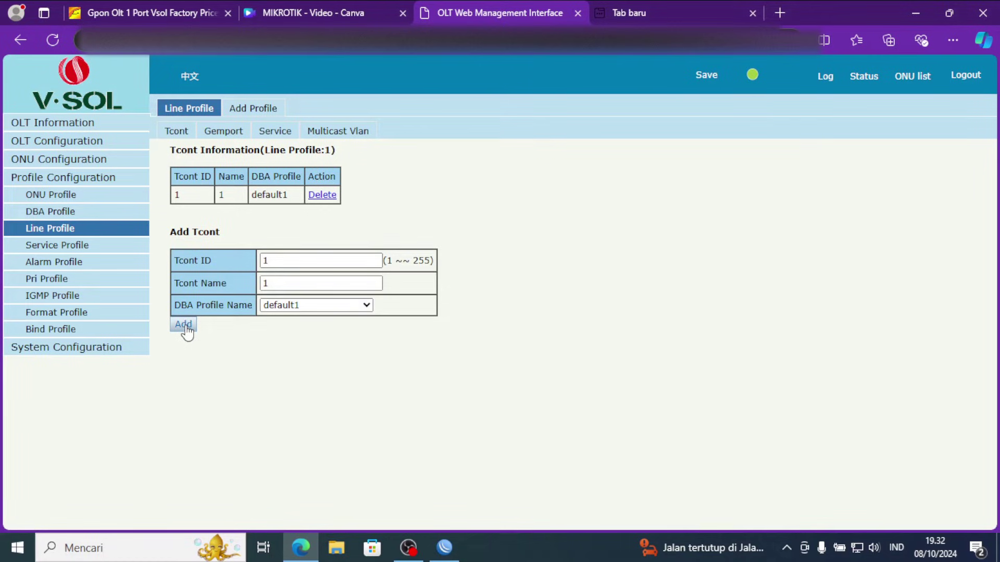
click(169, 138)
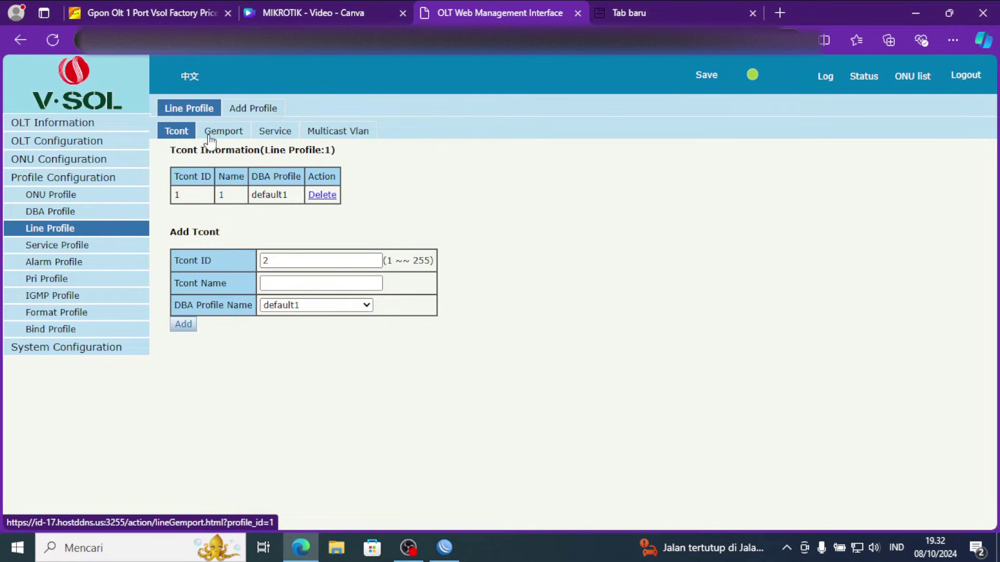
Set up GEM port 1 on T-CONT 1, named no-vlan, in line profile 1.
click(236, 138)
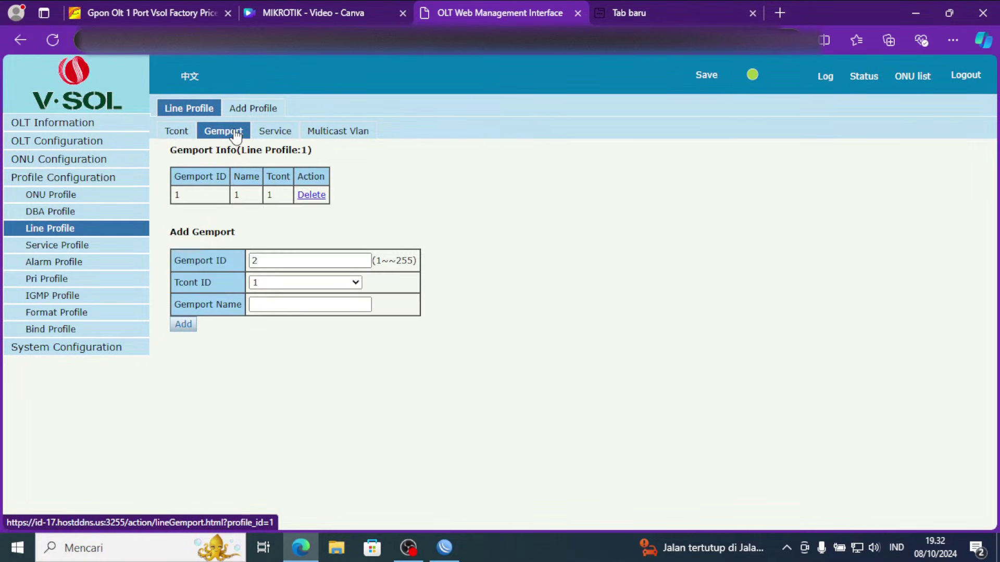
click(265, 258)
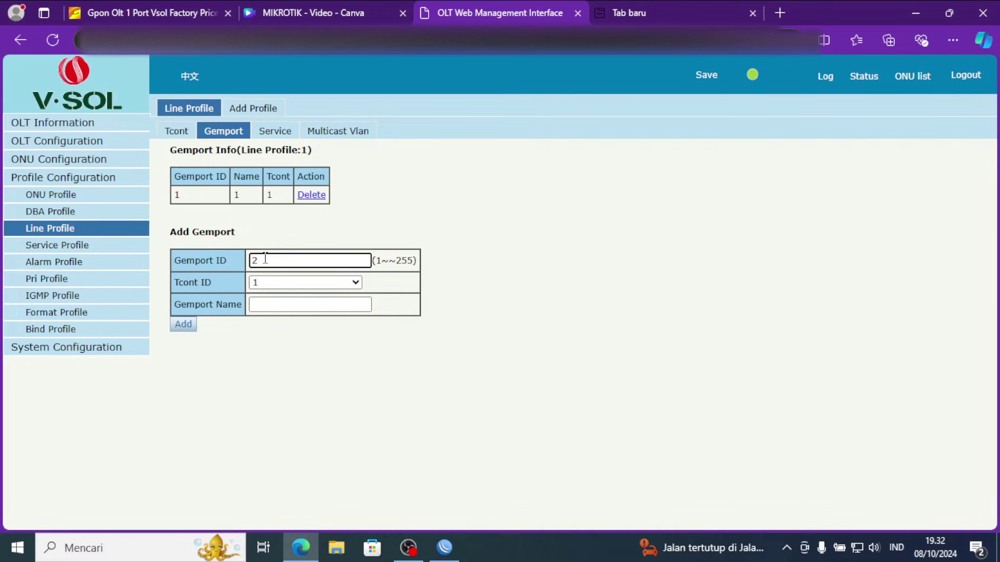
key(BackSpace)
text(1)
click(270, 286)
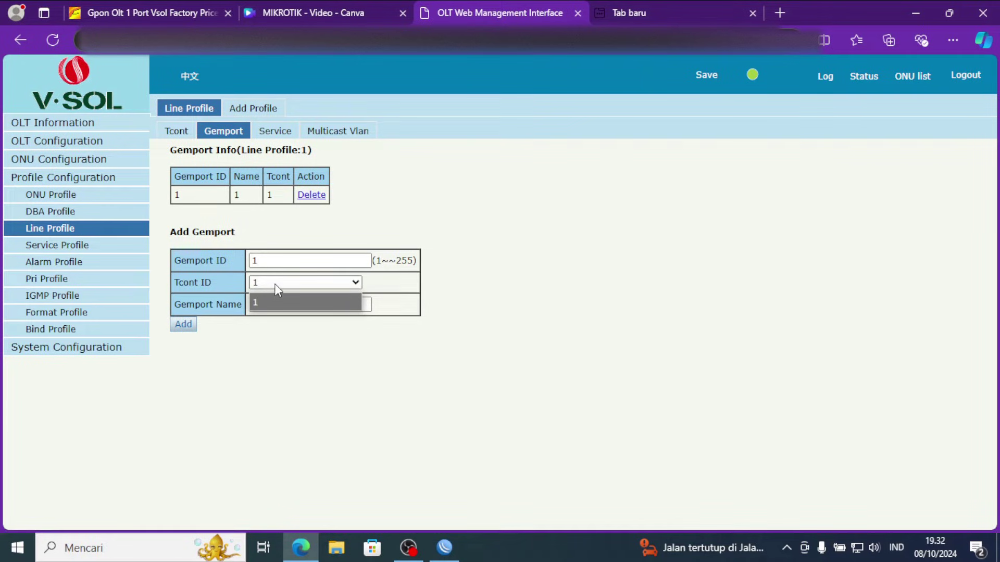
click(276, 302)
click(279, 311)
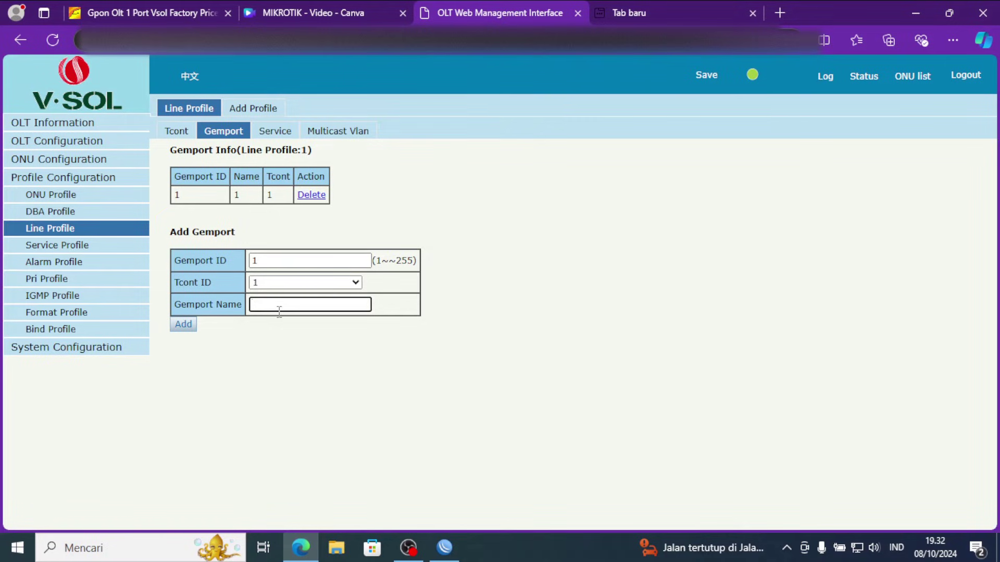
text(v)
key(BackSpace)
text(no-vlamn)
key(BackSpace)
key(BackSpace)
text(n)
click(269, 136)
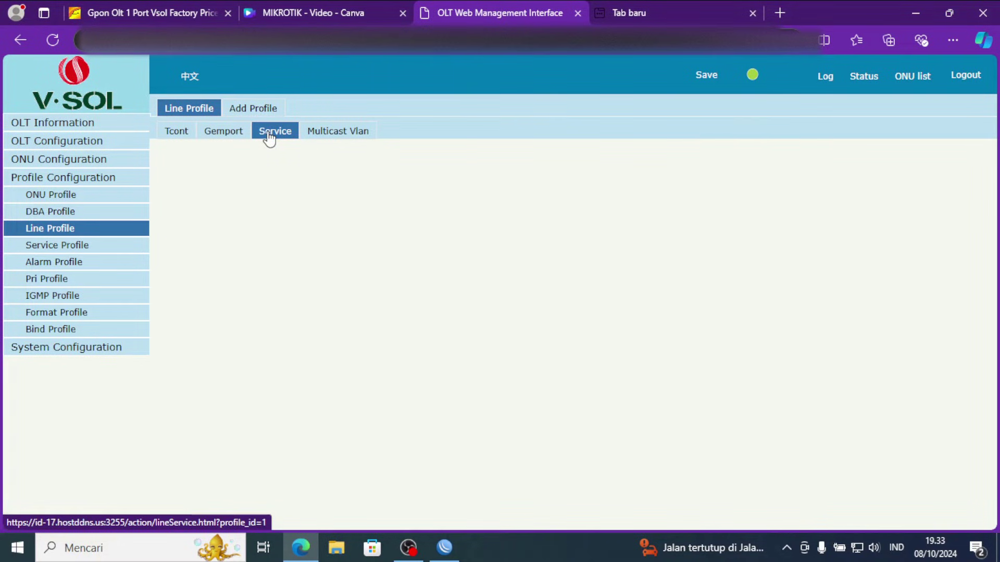
Name the new service ser_1 and select Gemport ID 1.
click(281, 262)
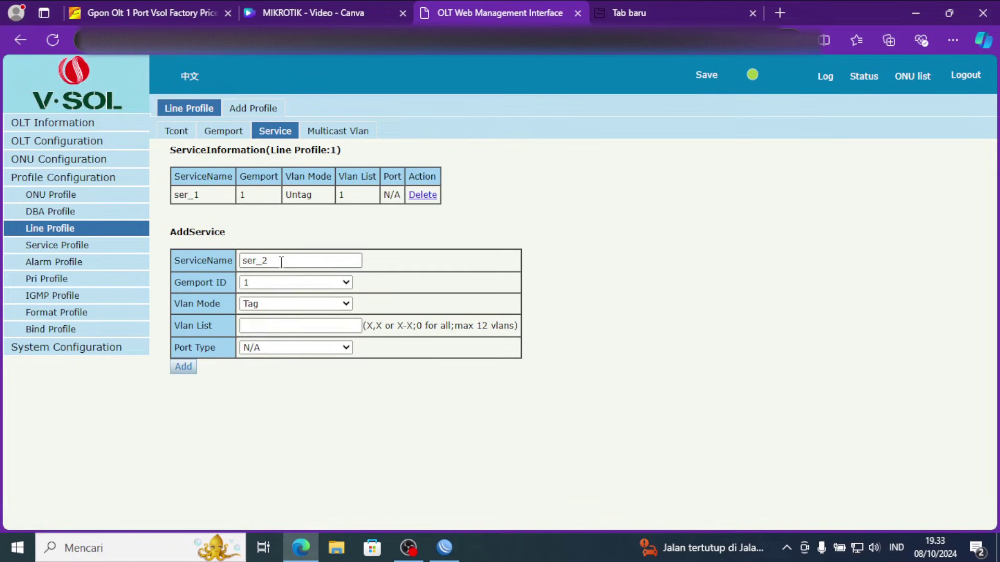
key(BackSpace)
text(1)
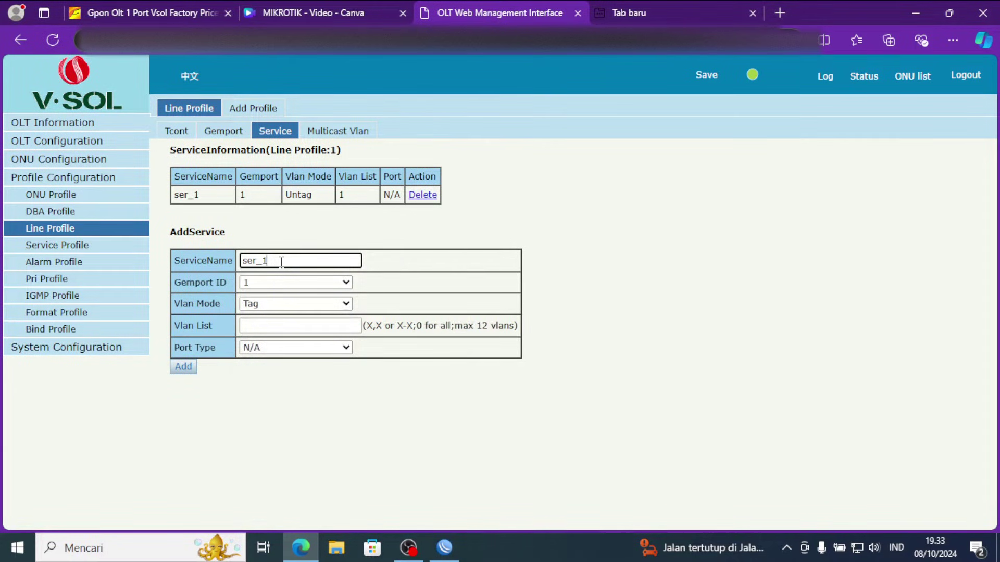
click(333, 284)
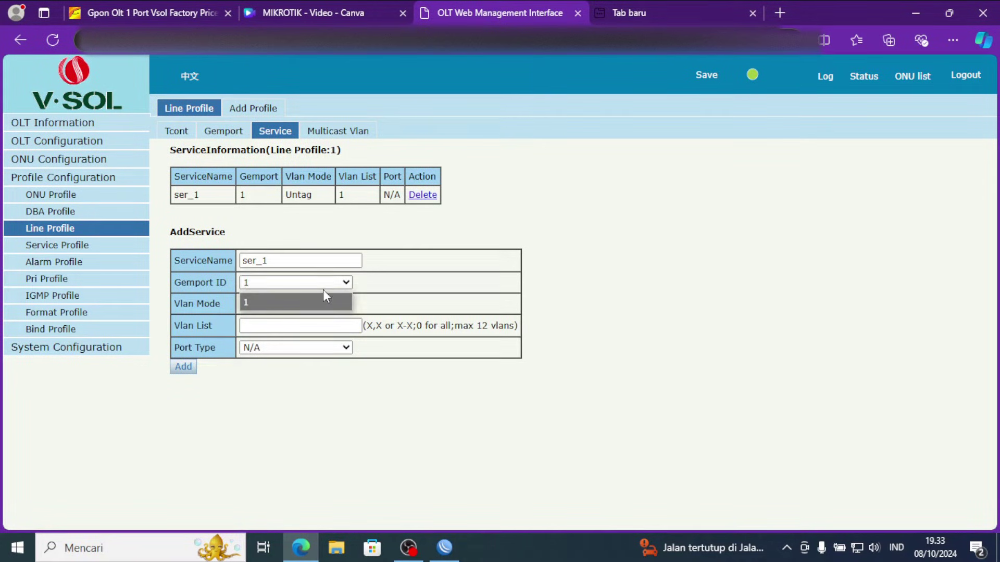
click(319, 303)
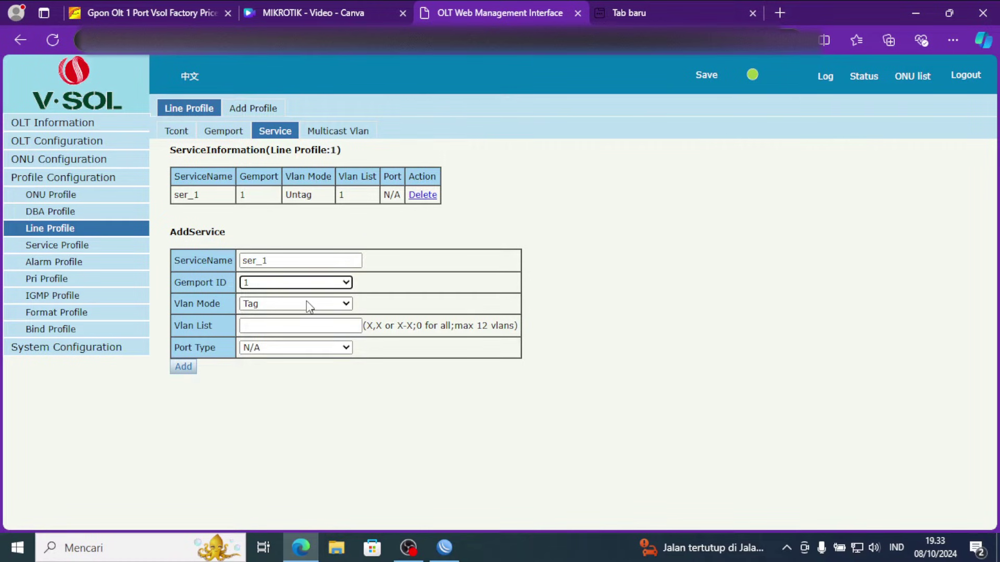
Set VLAN mode Untag, VLAN 1 and port type N/A, and re-correct the name to ser_1.
click(309, 304)
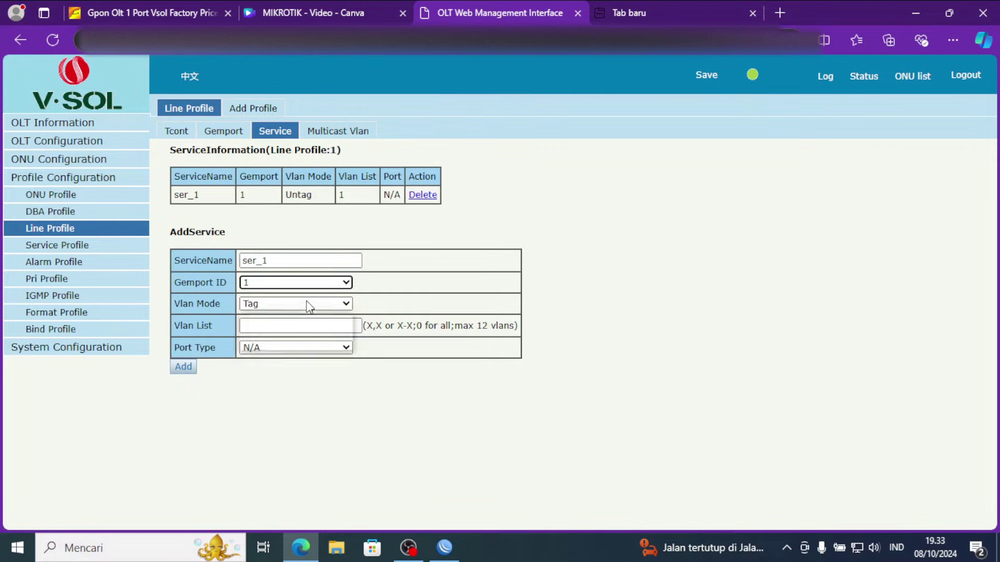
click(308, 304)
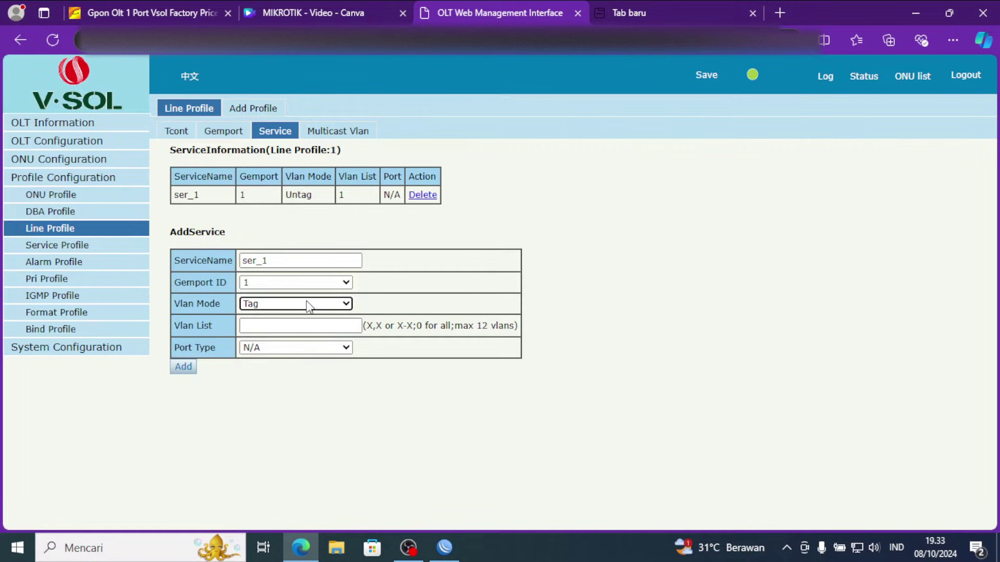
click(309, 304)
click(312, 341)
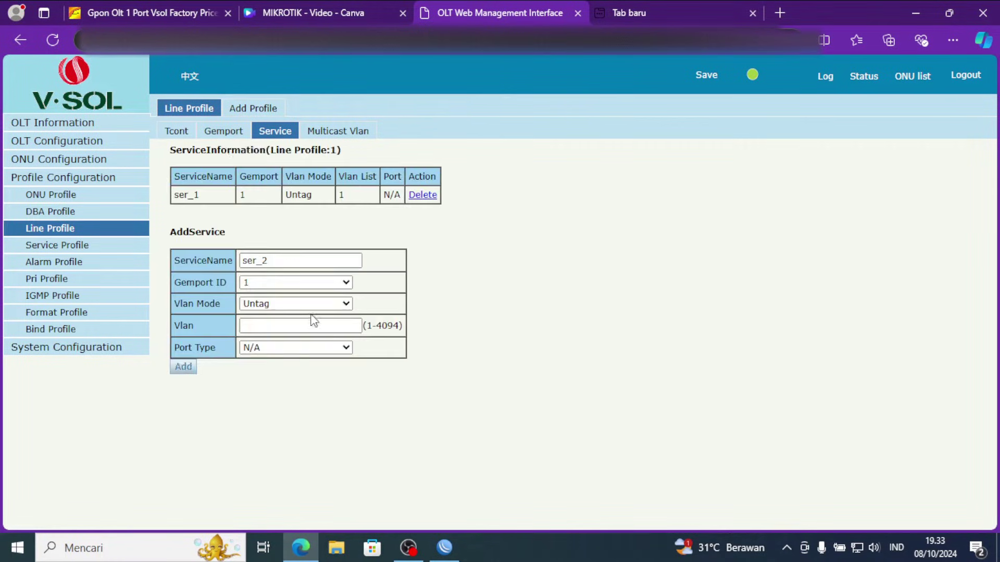
click(274, 323)
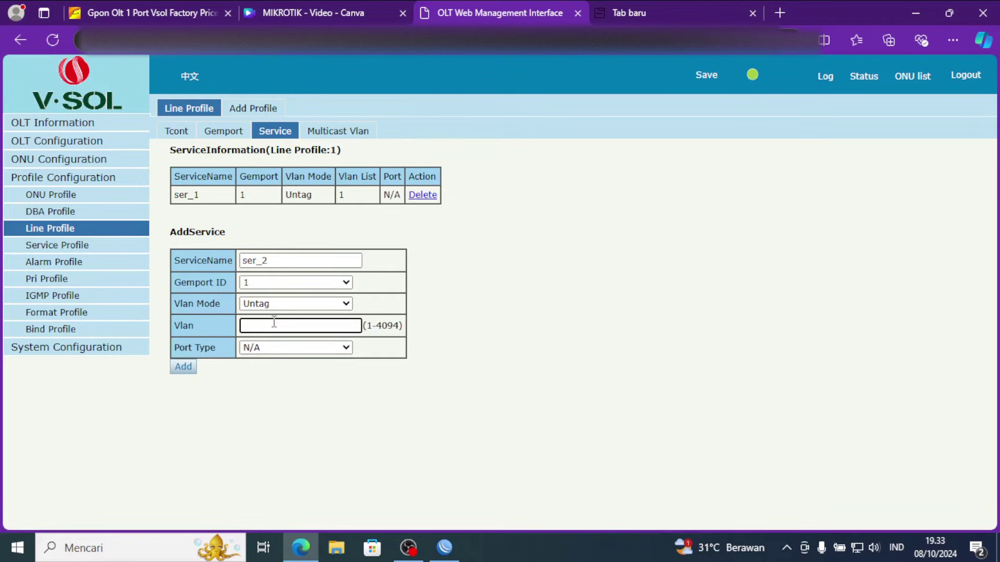
text(1)
click(317, 349)
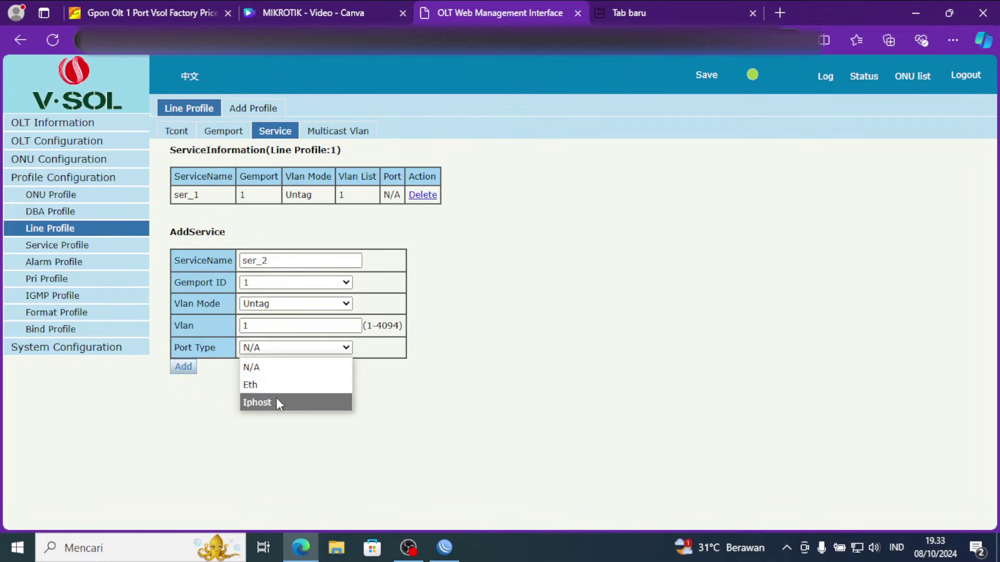
click(305, 347)
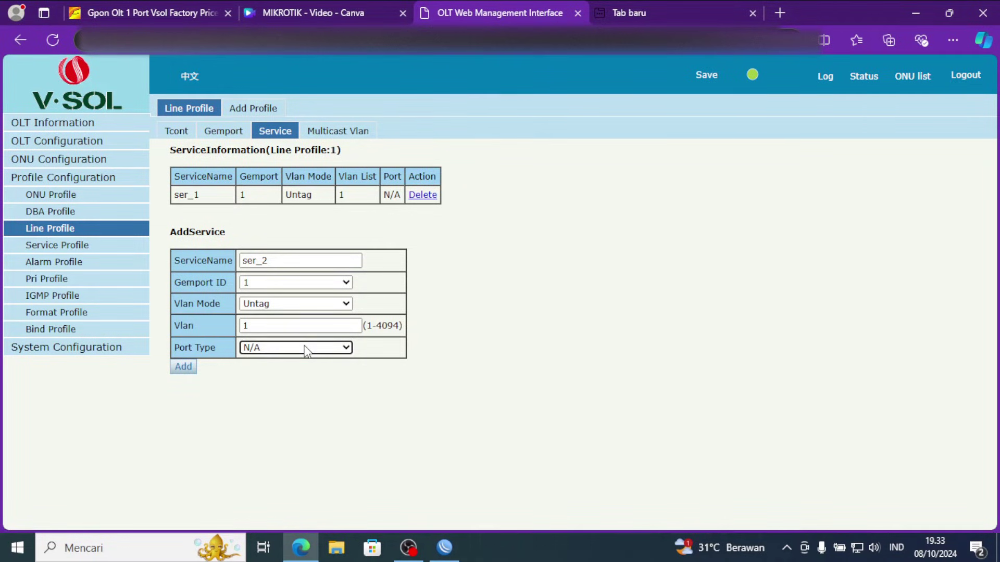
click(276, 258)
key(BackSpace)
text(1)
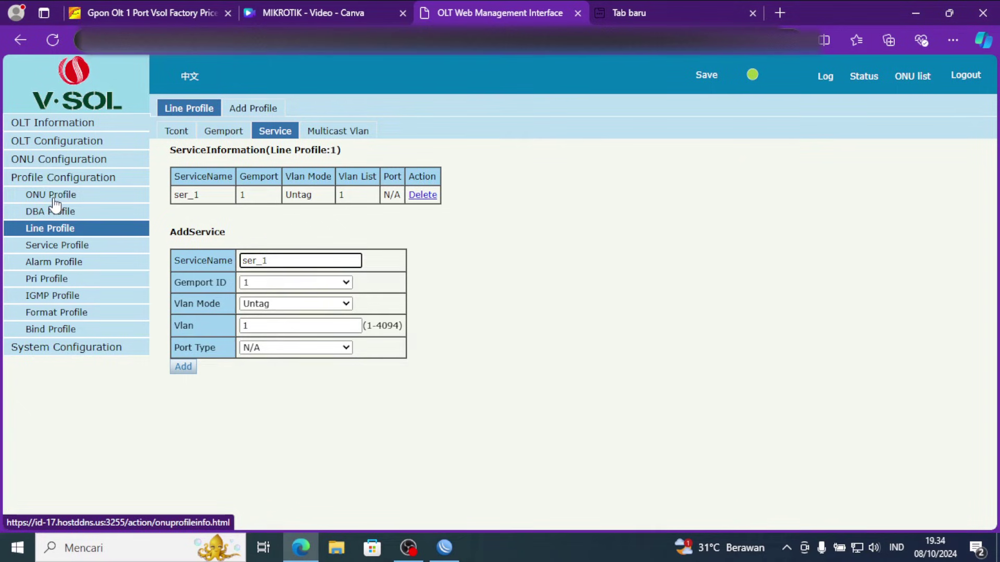
Prepare a Transparent, Eth port VLAN entry for port 1 in service profile srv_1.
click(66, 246)
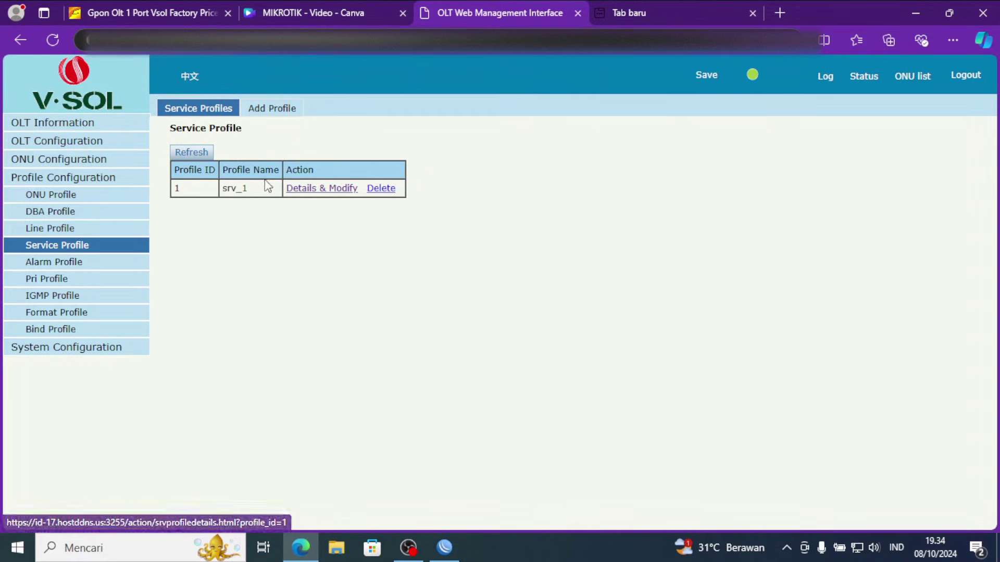
click(299, 190)
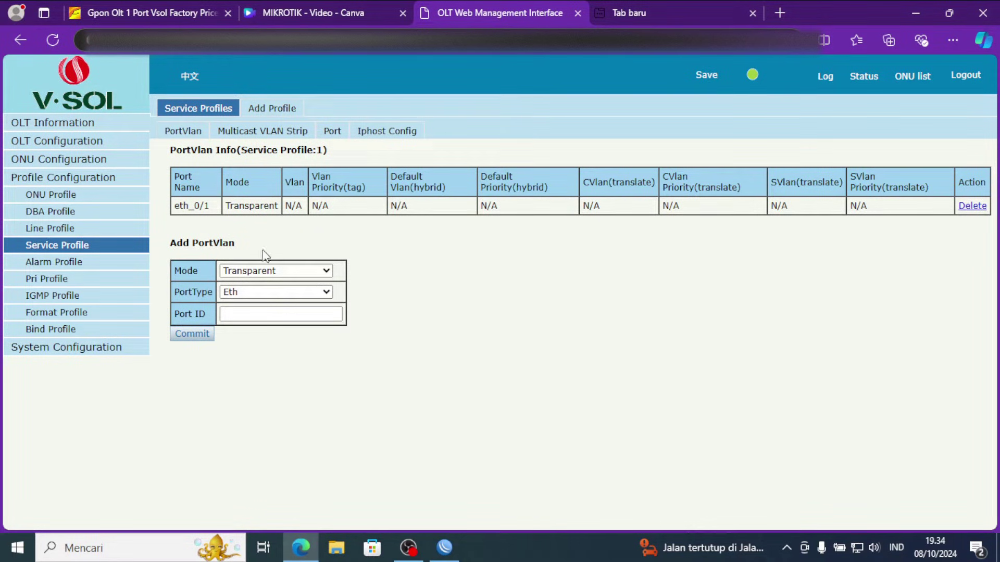
click(286, 270)
click(286, 270)
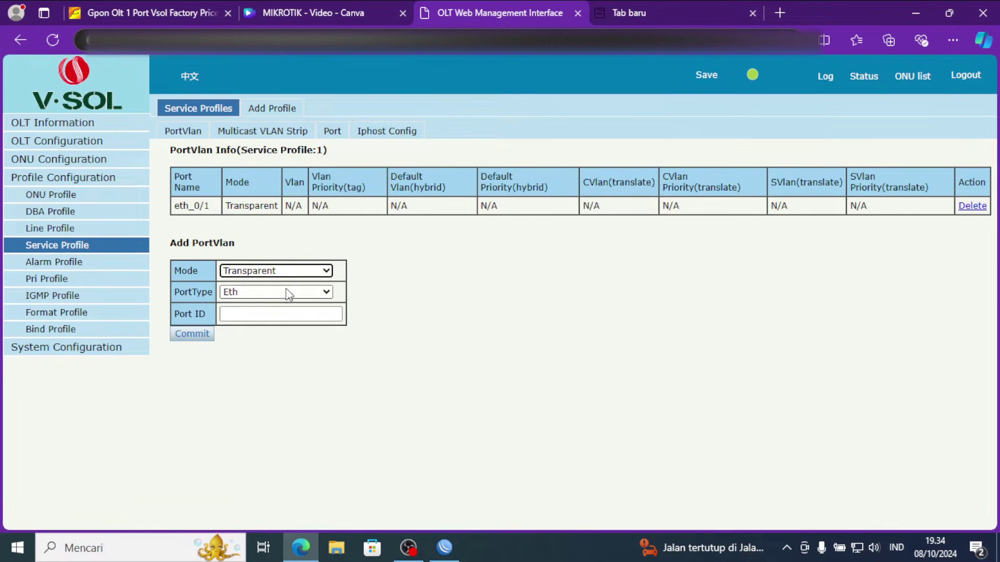
click(287, 291)
click(281, 311)
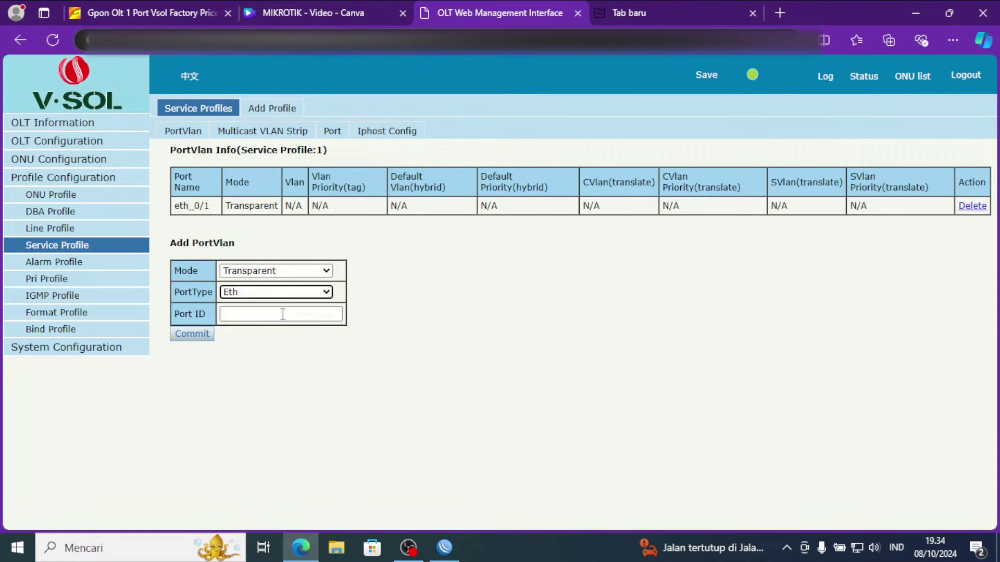
click(280, 314)
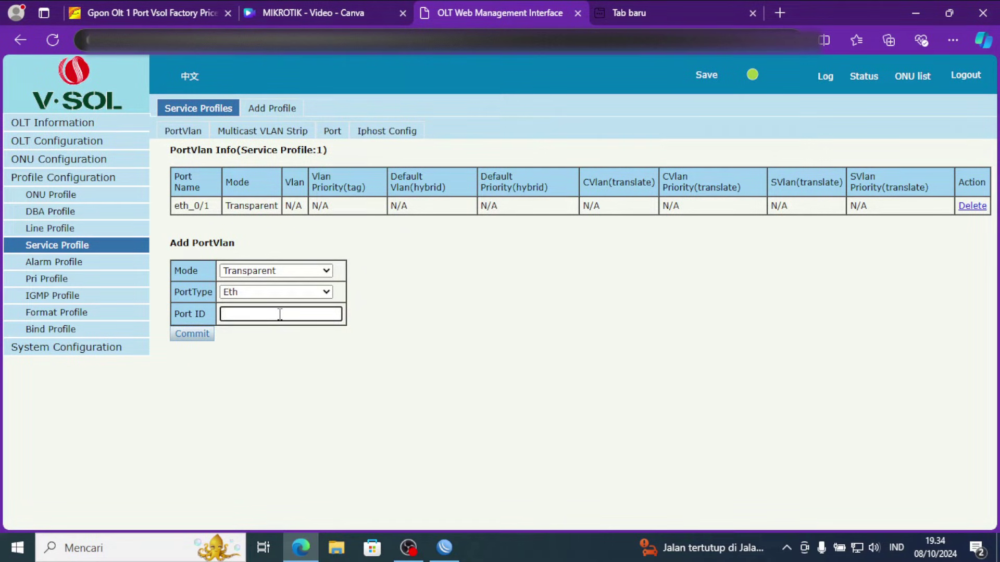
text(1)
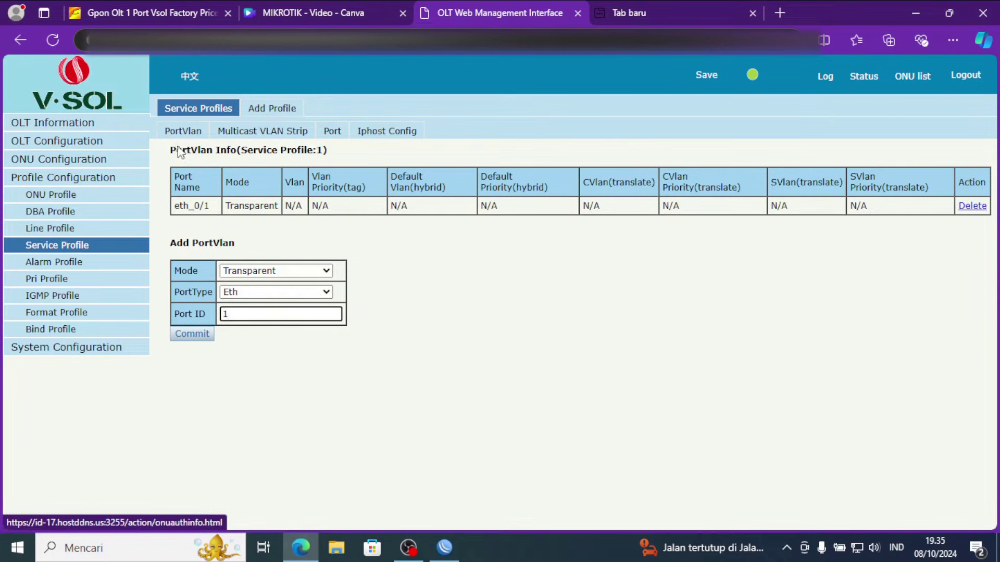
click(56, 212)
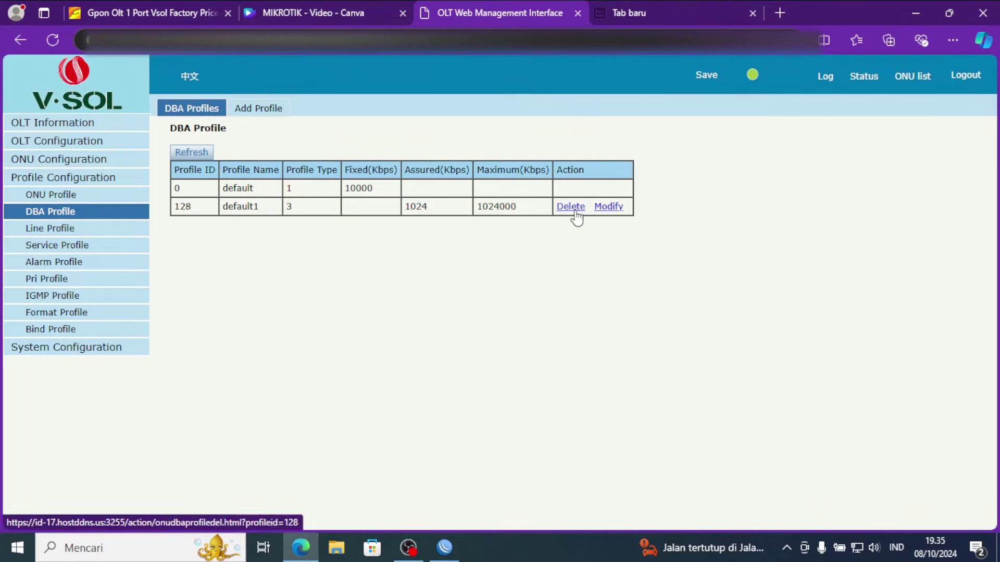
Edit DBA profile default1, keeping its maximum bandwidth at 1024000 Kbps.
click(614, 209)
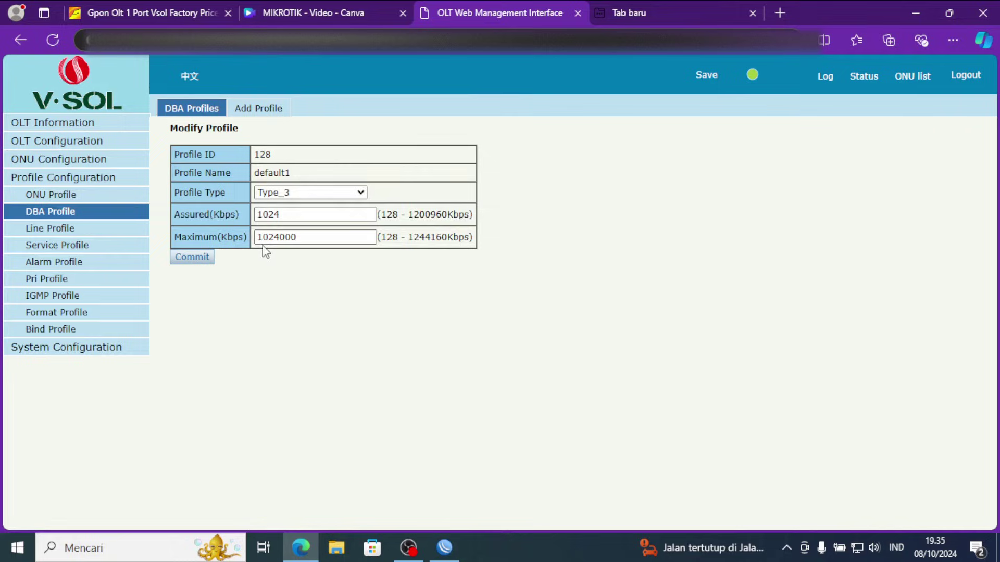
click(297, 238)
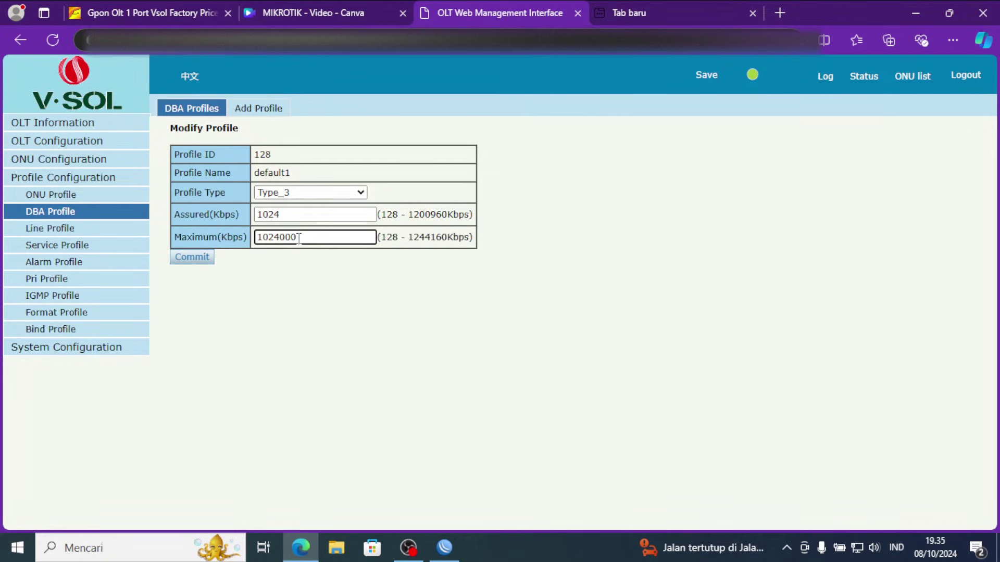
key(BackSpace)
key(BackSpace)
text(00)
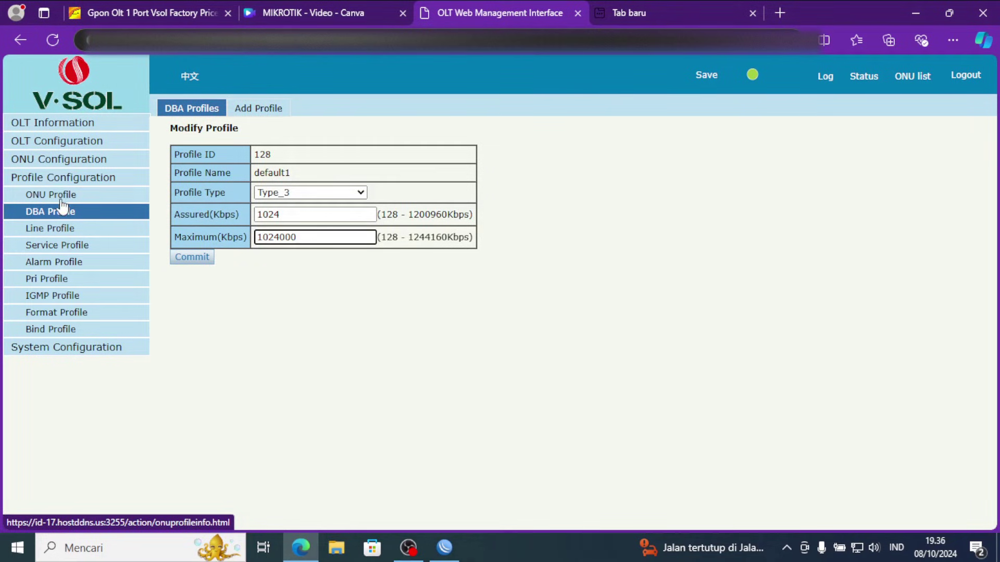
click(63, 160)
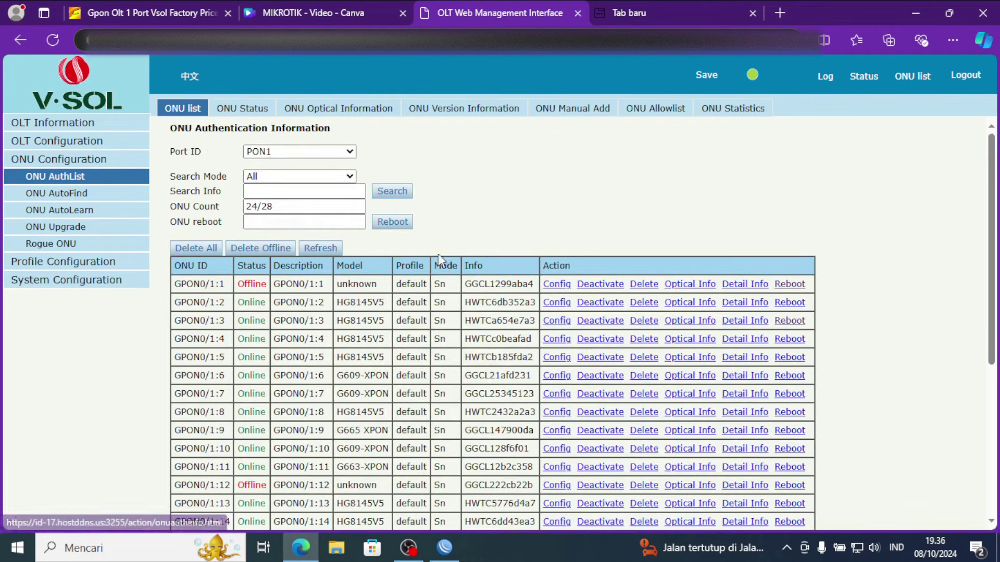
Scroll the PON1 ONU list, then view AutoLearn with PON1 using line_1novlan and srv_1.
drag(995, 151, 994, 174)
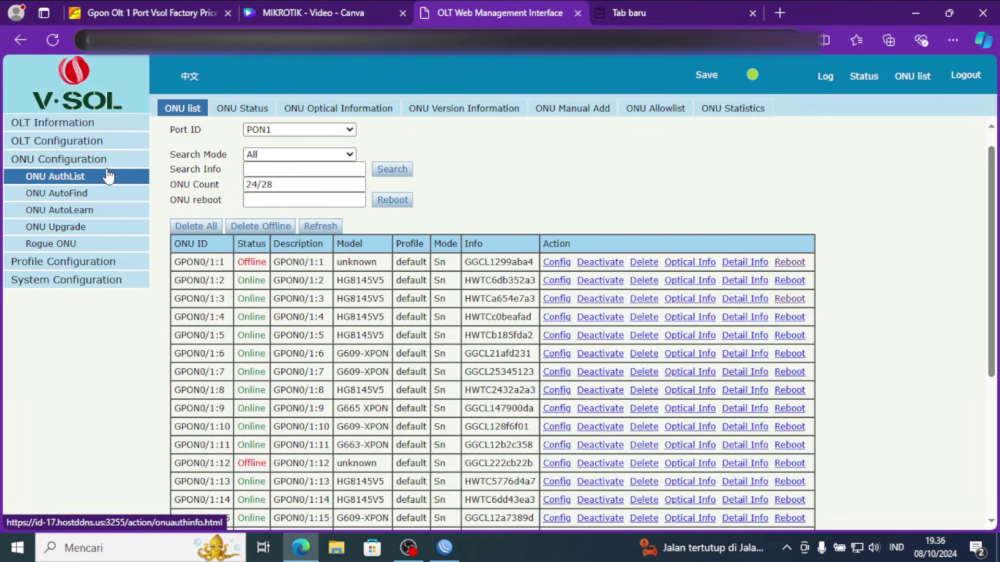
click(76, 210)
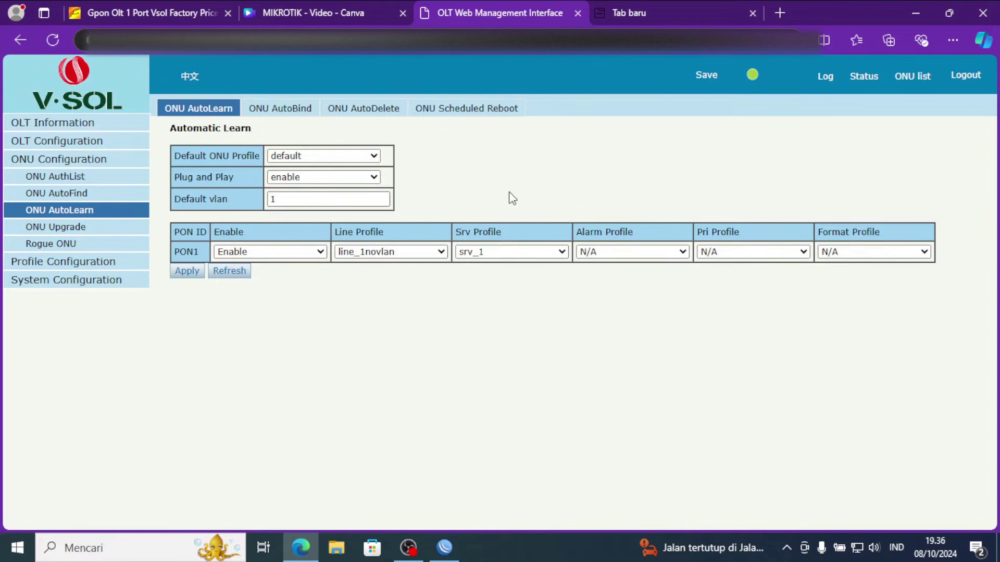
click(338, 156)
click(338, 156)
click(335, 178)
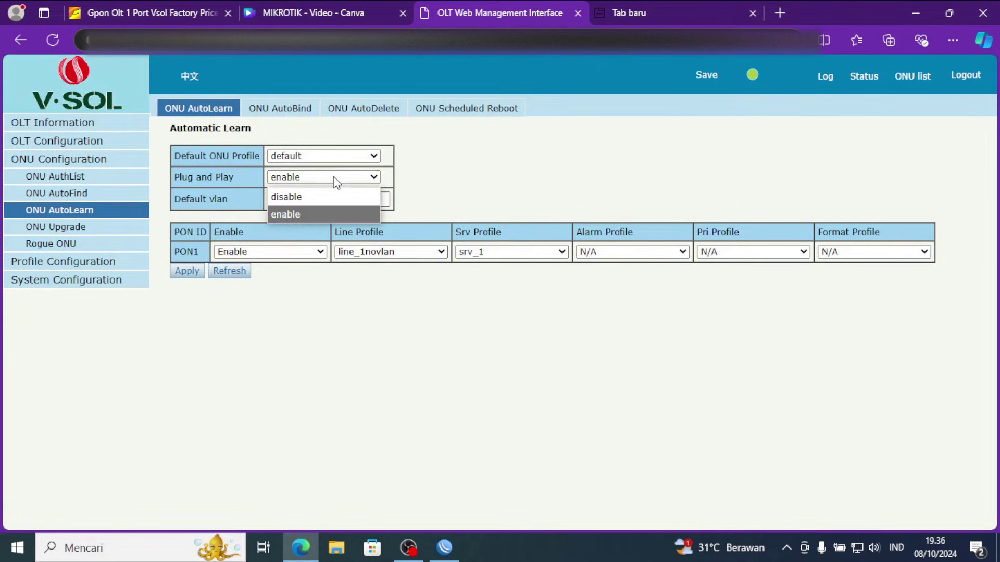
click(335, 179)
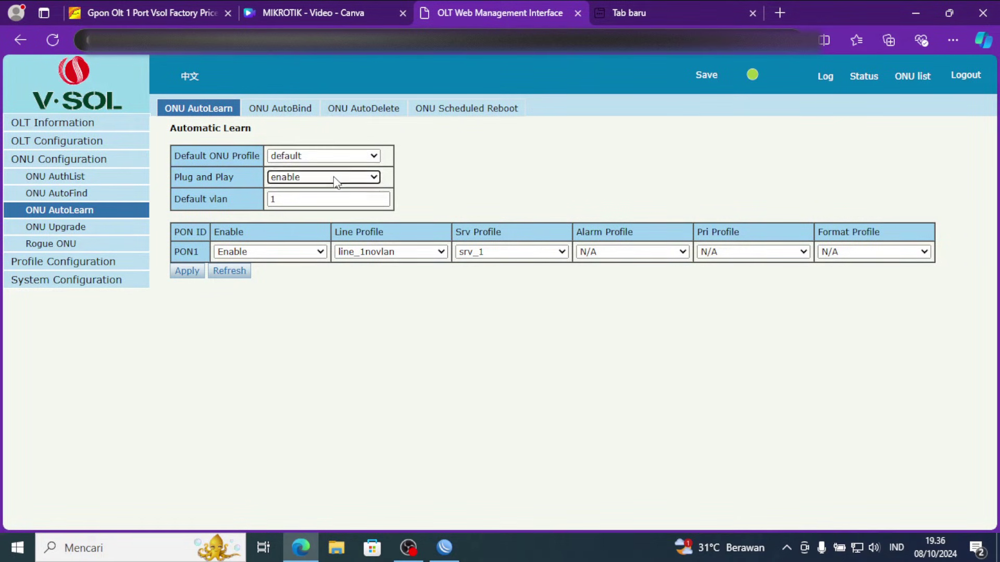
click(308, 200)
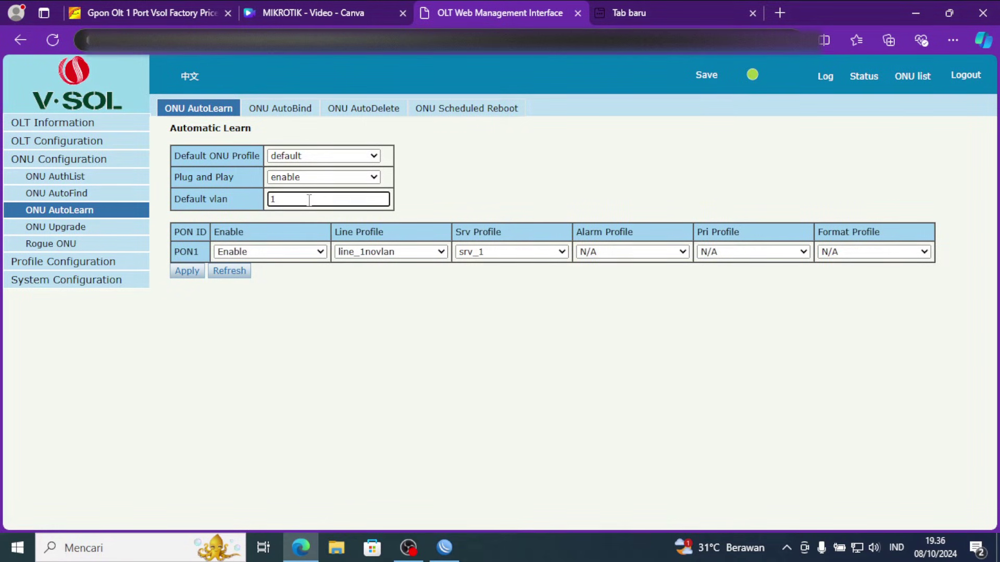
click(268, 255)
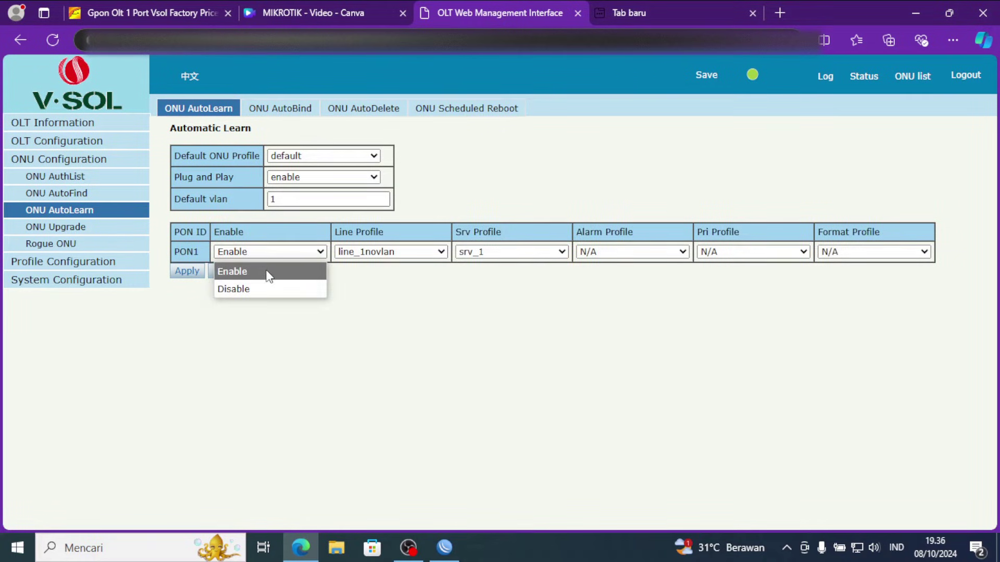
click(268, 271)
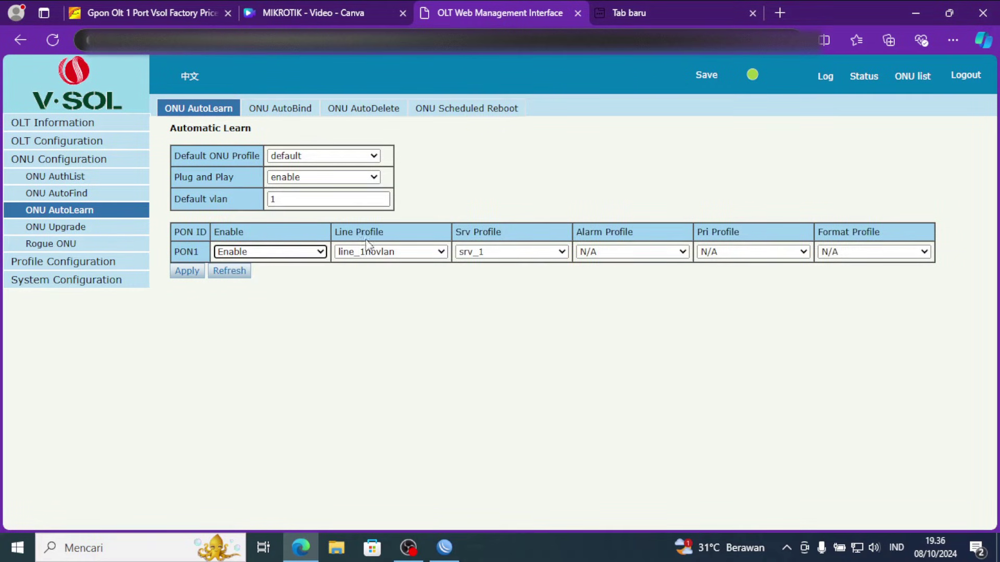
click(401, 254)
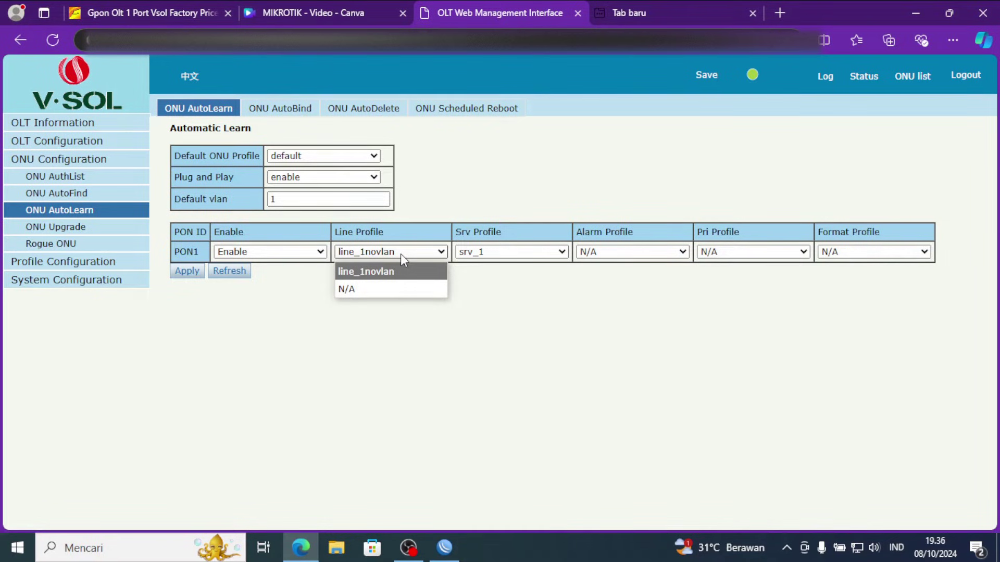
click(402, 273)
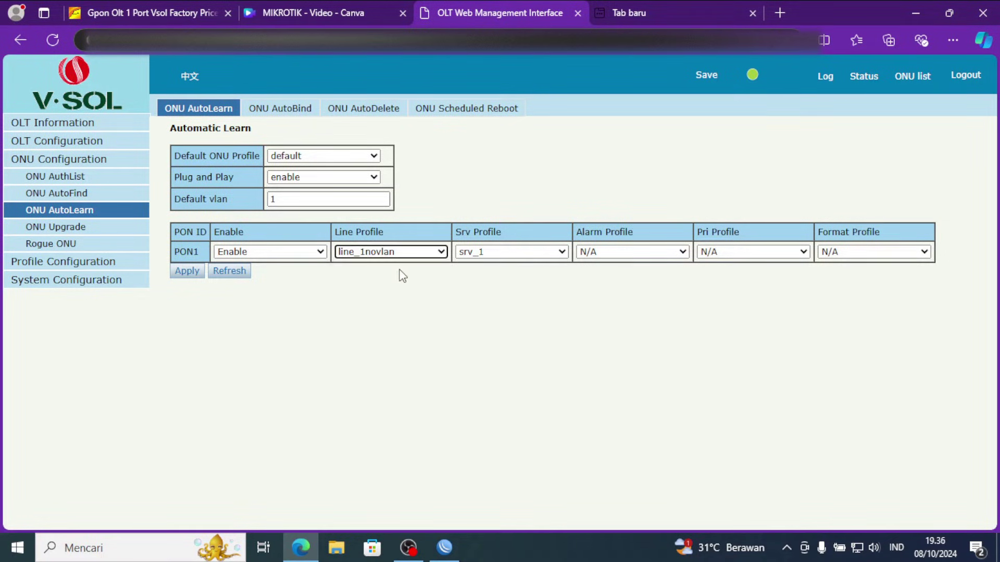
click(535, 255)
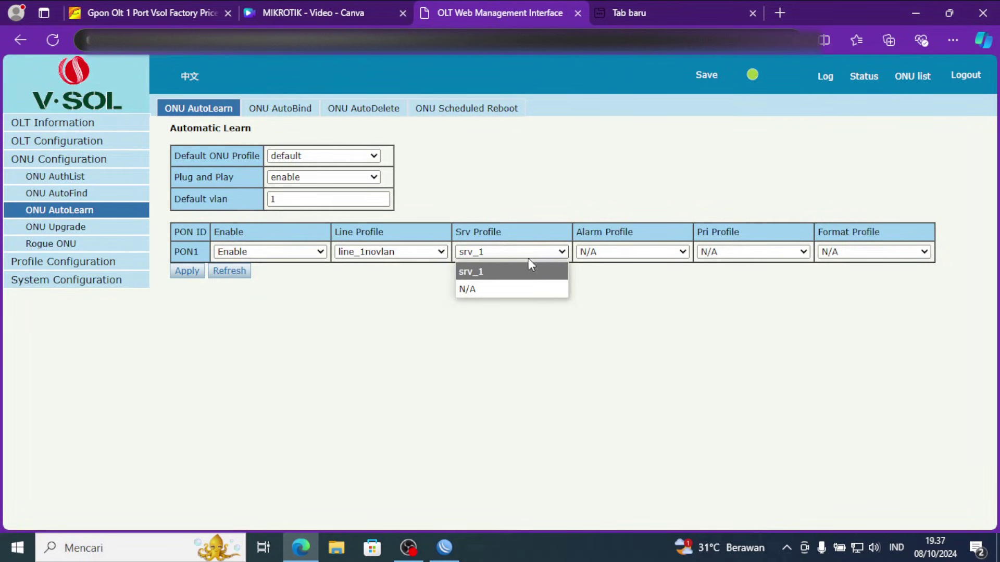
click(514, 272)
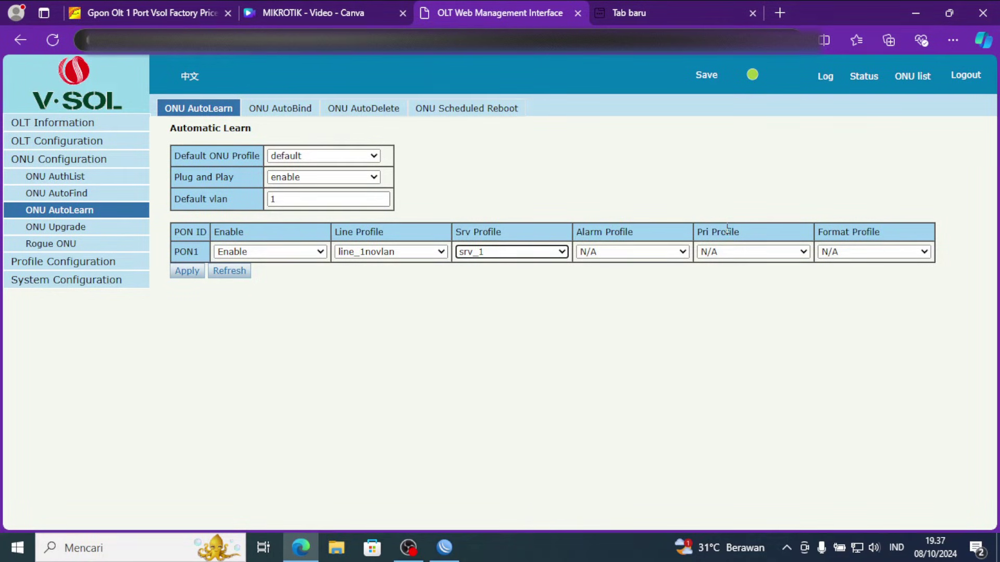
click(635, 252)
click(635, 252)
click(635, 252)
click(635, 251)
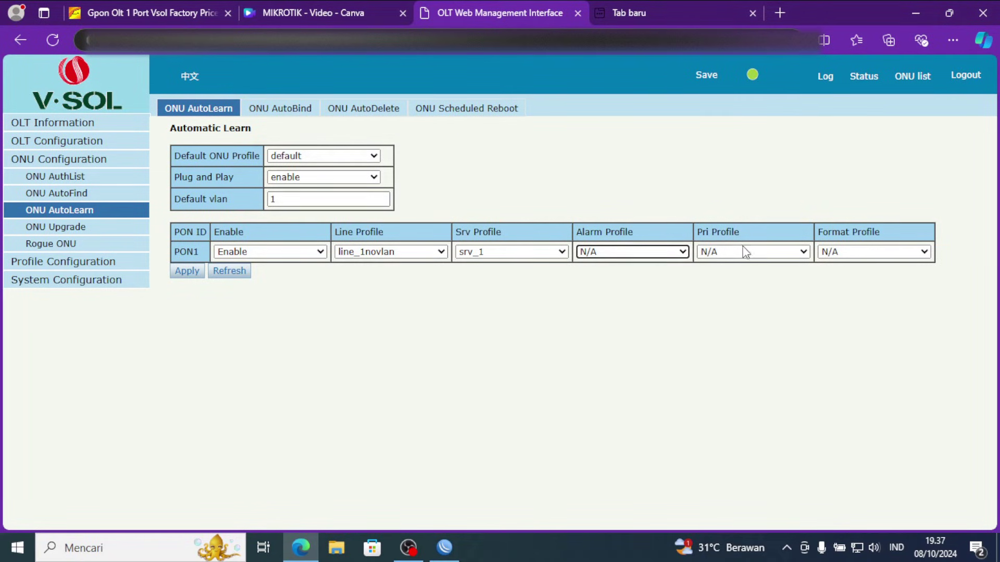
click(746, 252)
click(746, 252)
click(837, 250)
click(837, 250)
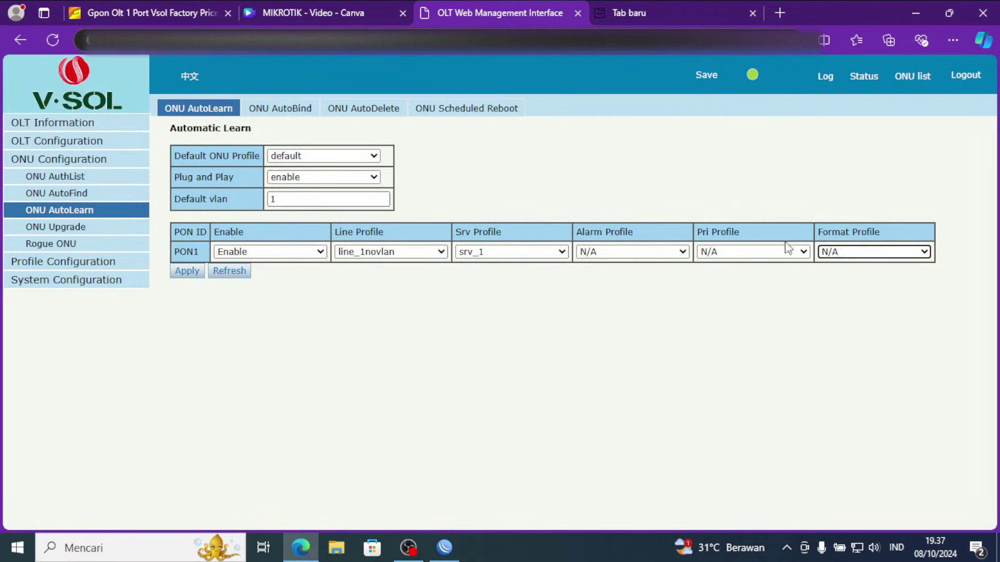
click(243, 275)
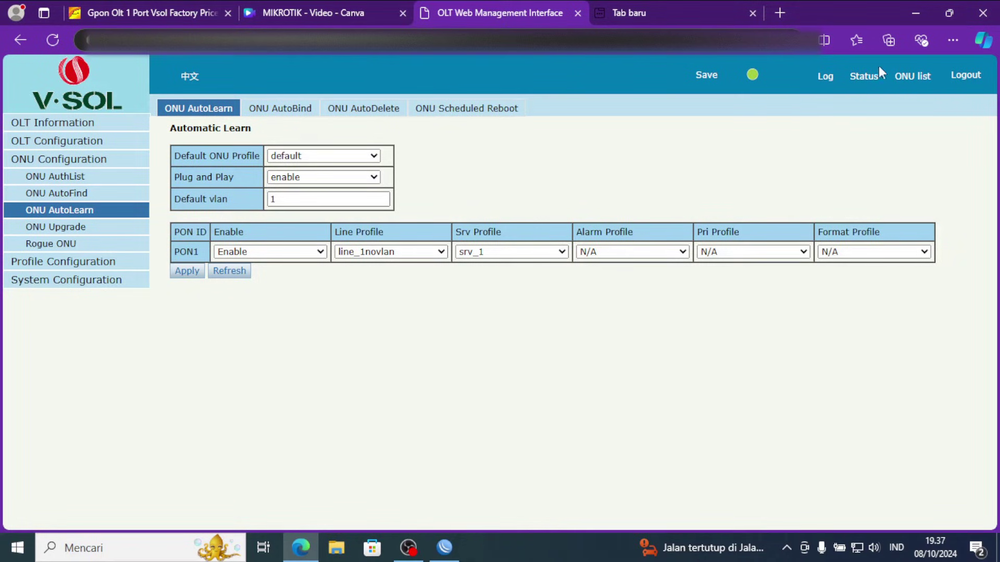
View and refresh the OLT's Device Information page with port status and system details.
click(22, 125)
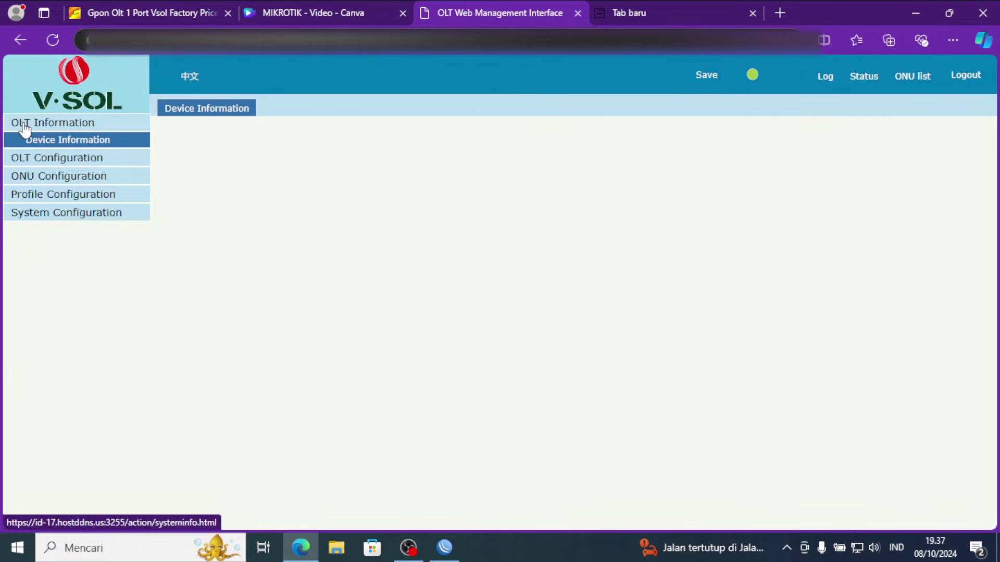
click(862, 78)
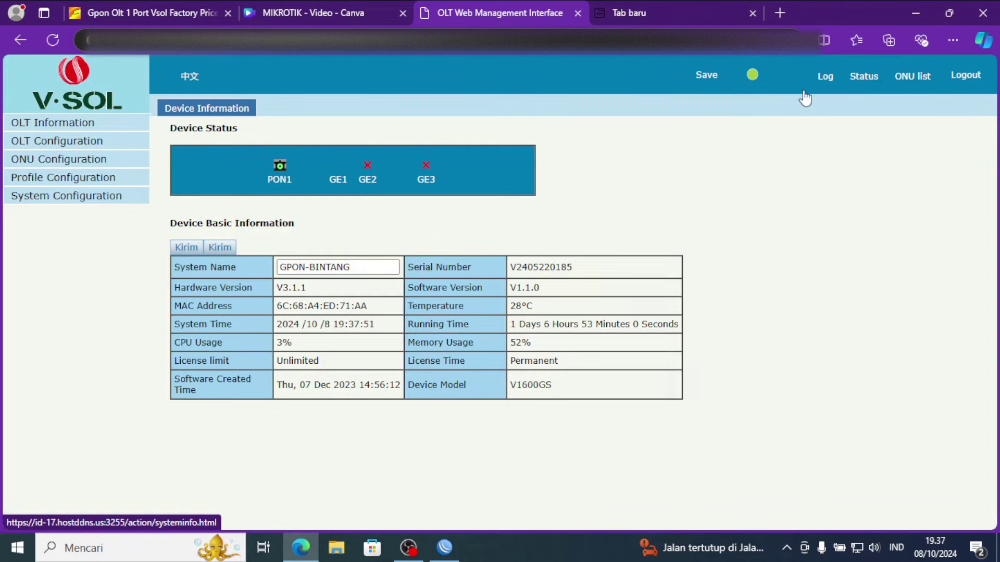
click(874, 85)
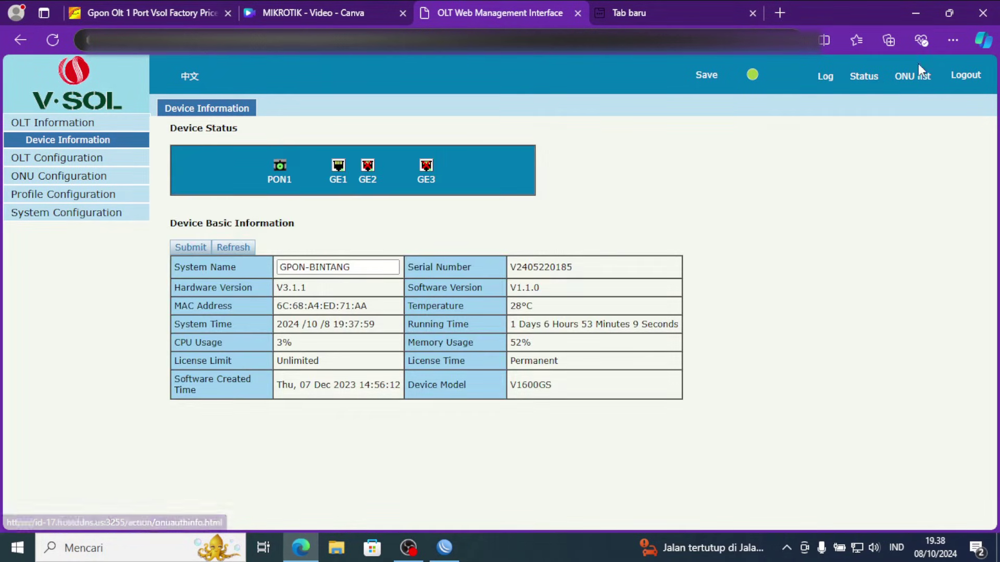
click(919, 86)
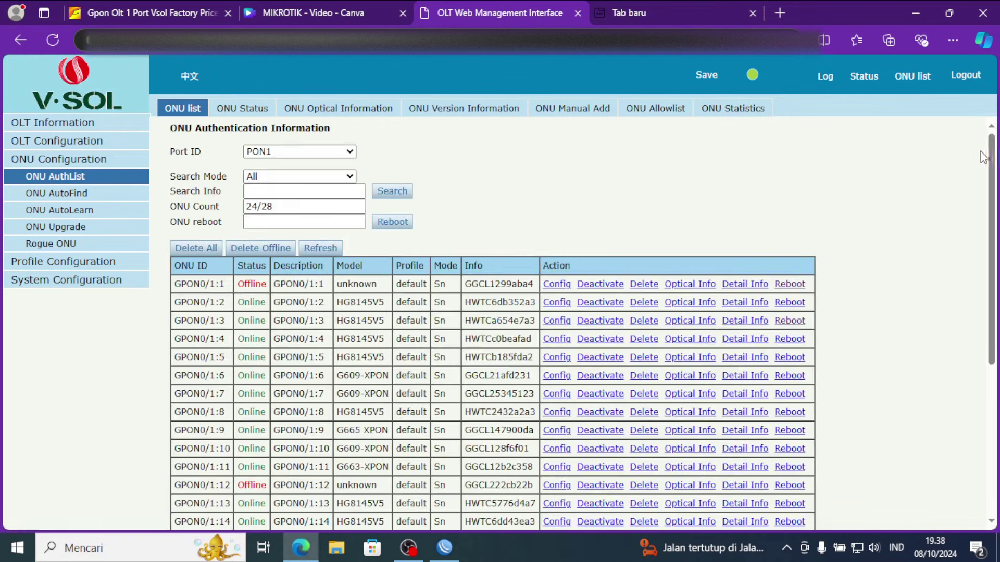
Scroll through PON1's ONU AuthList, confirming all are online except GPON0/1:1 and 1:12.
drag(991, 149, 948, 388)
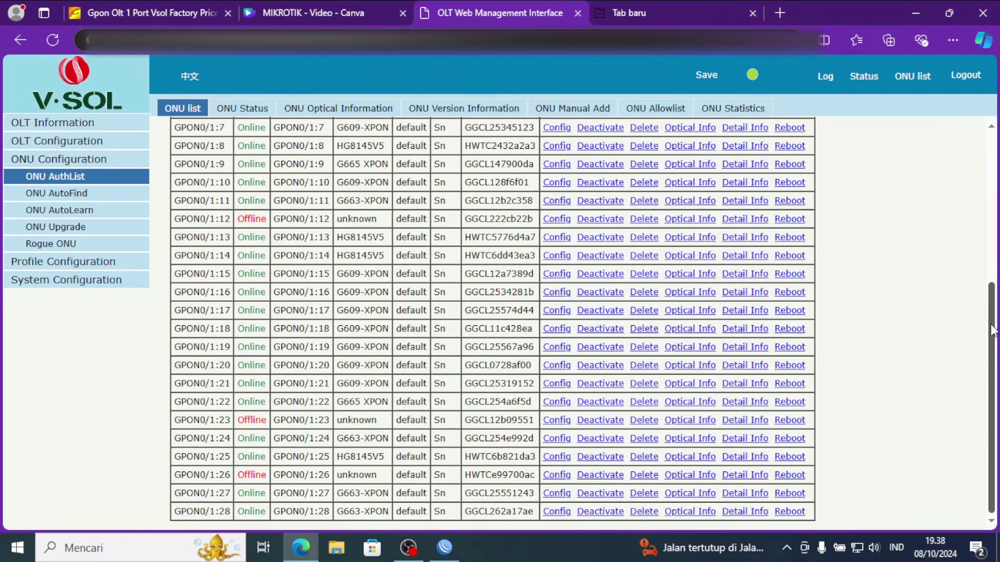
mouse_move(992, 329)
mouse_down()
mouse_move(992, 286)
mouse_move(992, 329)
mouse_up()
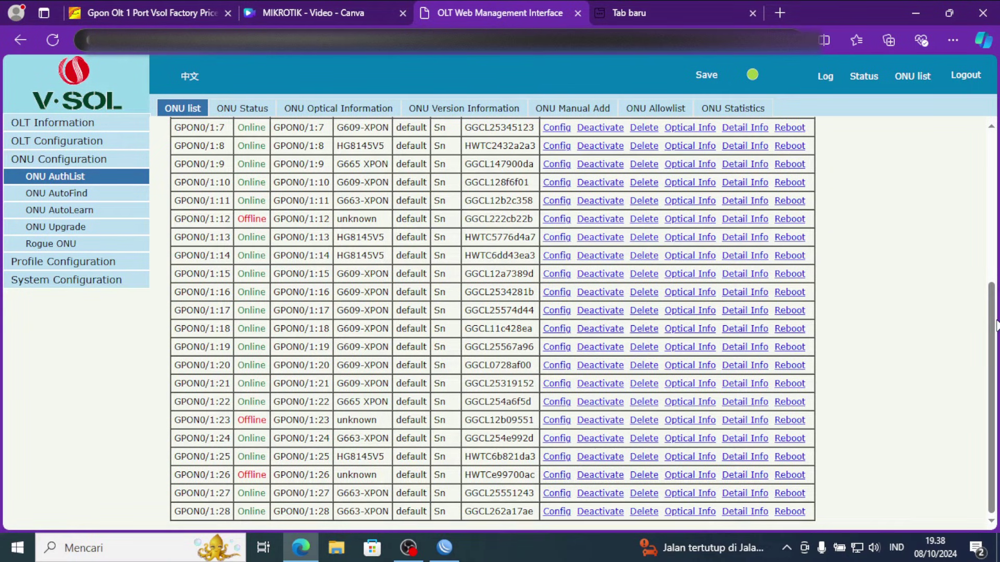
drag(996, 325, 996, 258)
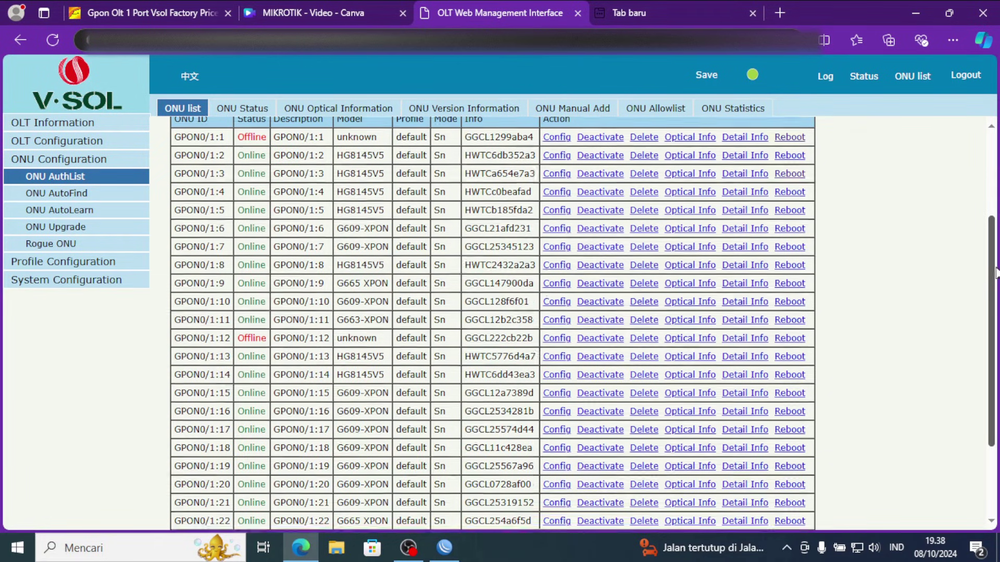
drag(994, 267, 991, 370)
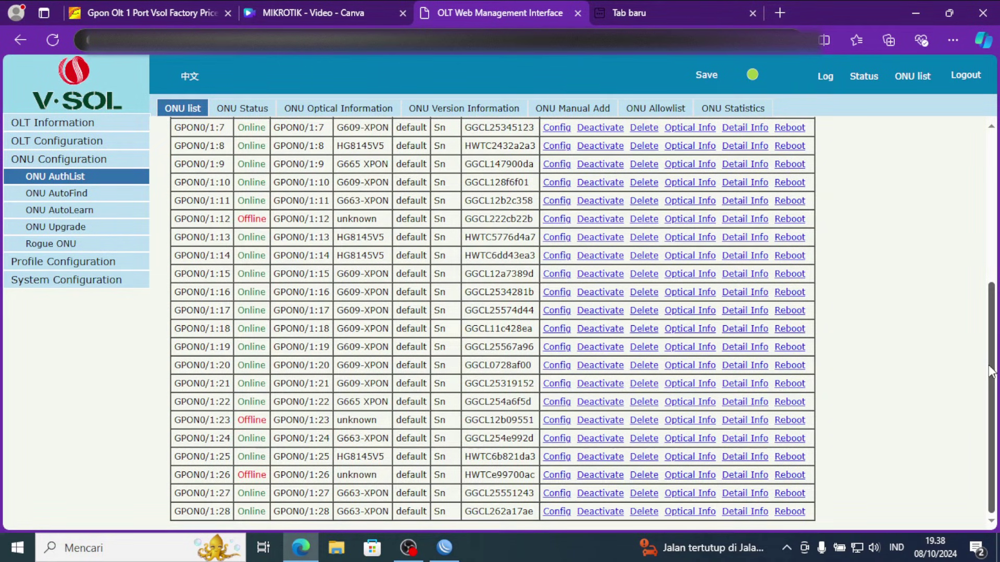
scroll(991, 370, up, 3)
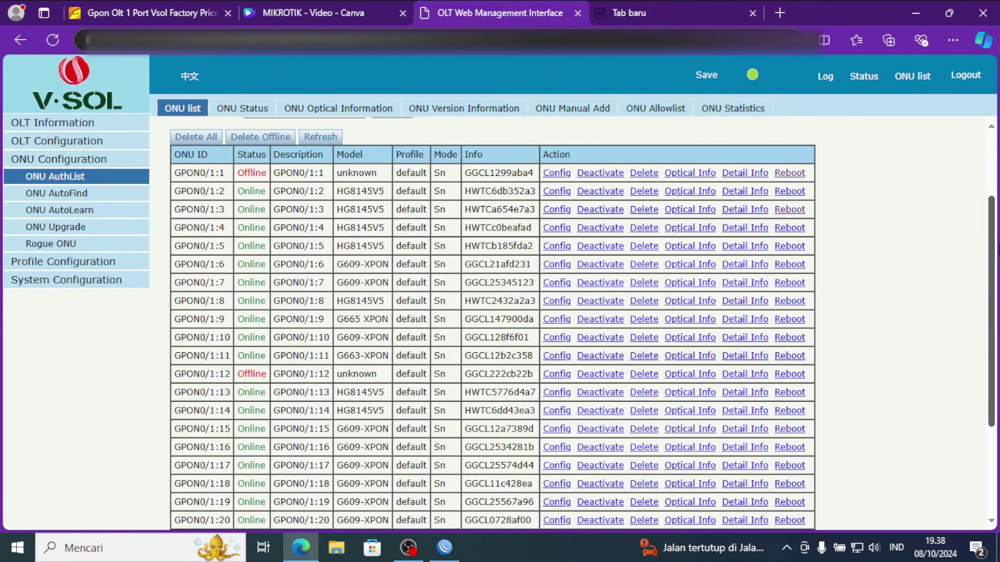
scroll(493, 322, down, 2)
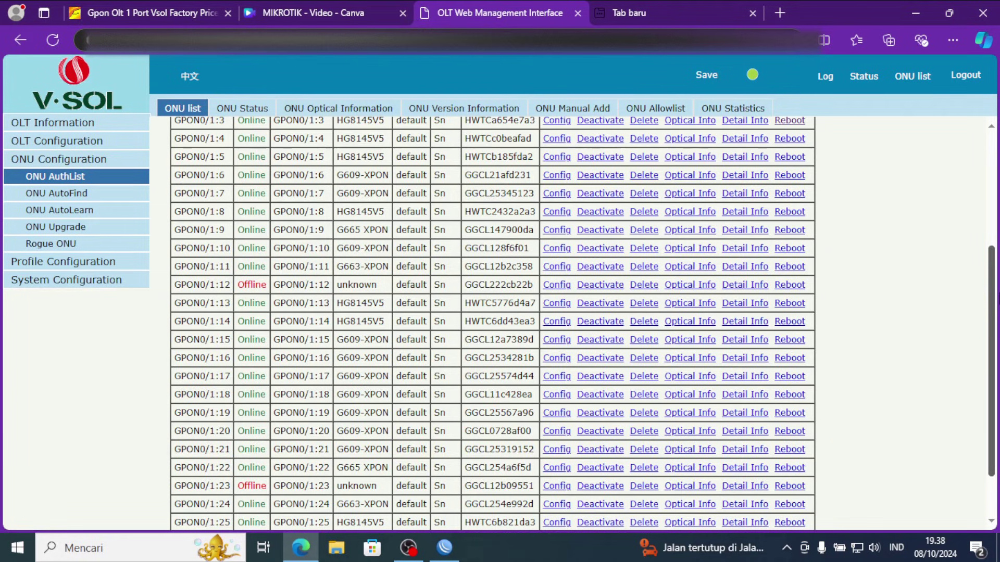
scroll(492, 322, down, 2)
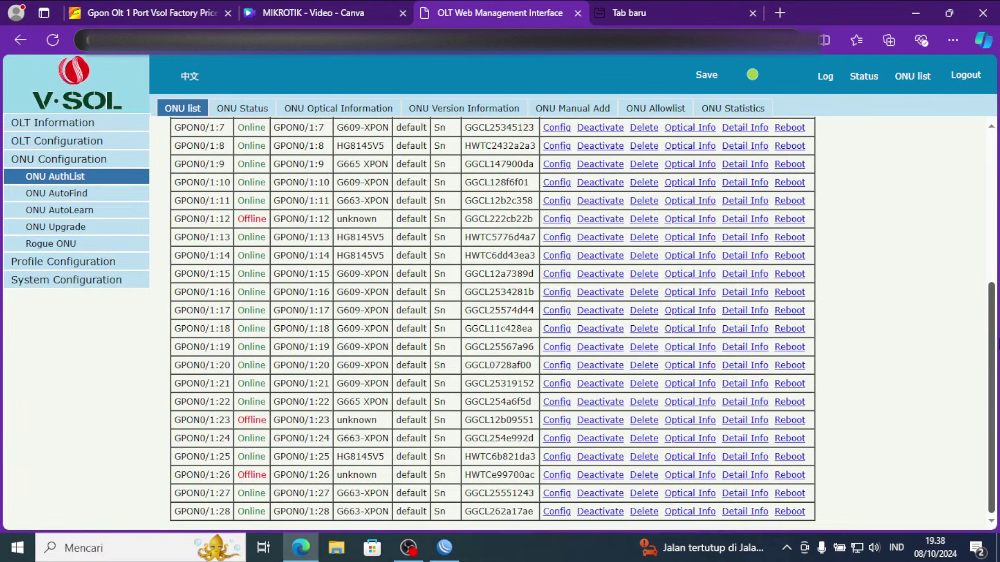
scroll(492, 322, up, 5)
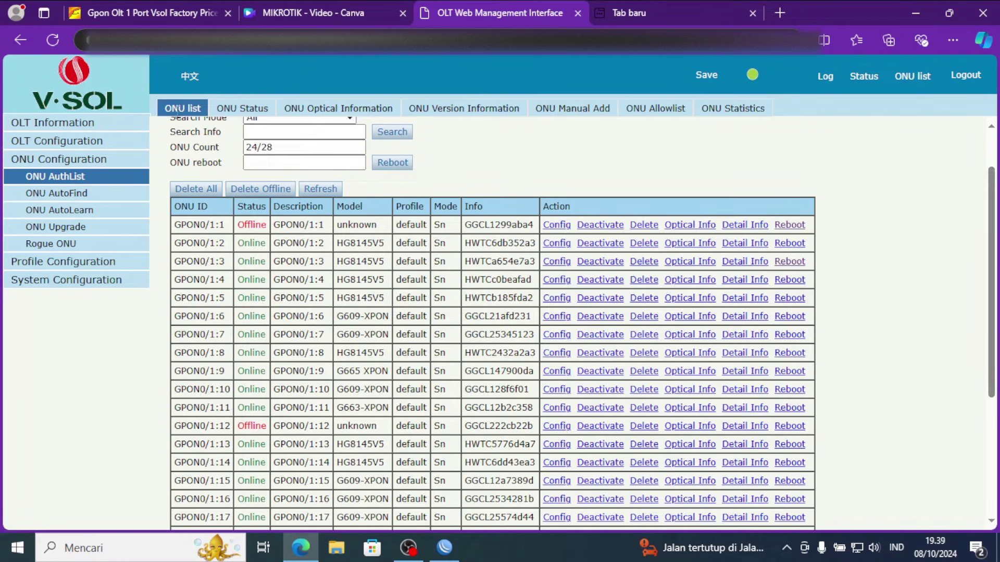
drag(994, 180, 995, 205)
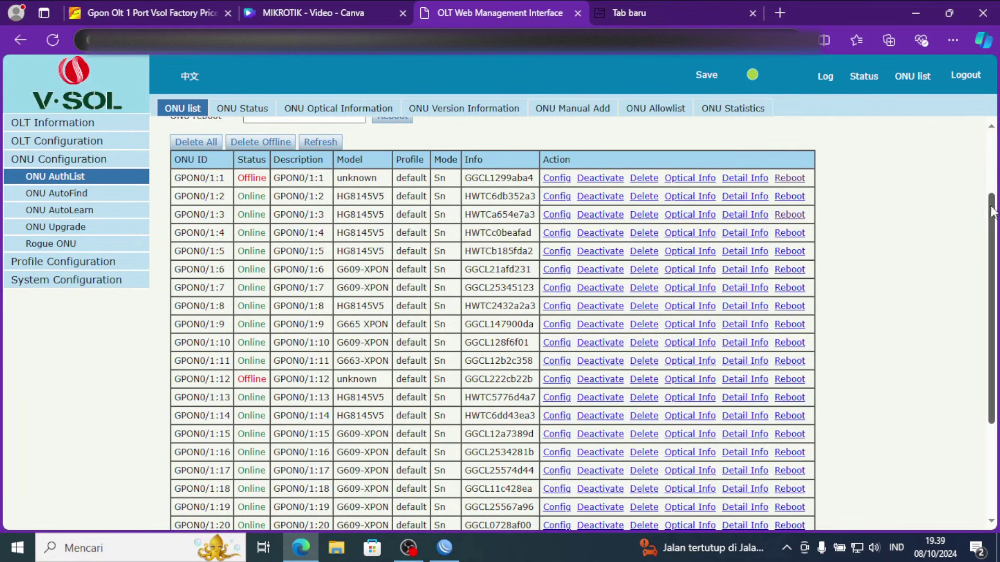
drag(995, 209, 995, 259)
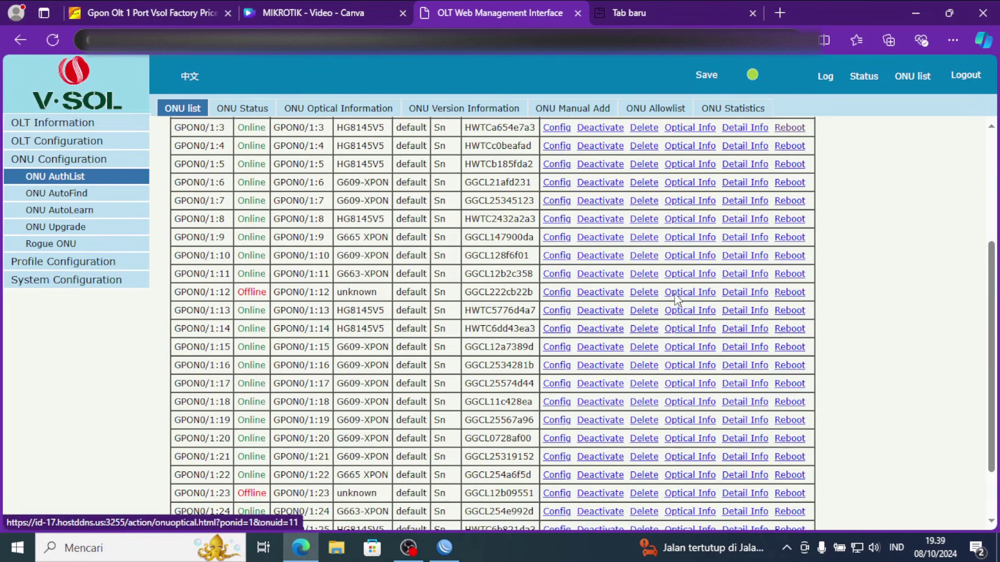
drag(994, 314, 994, 358)
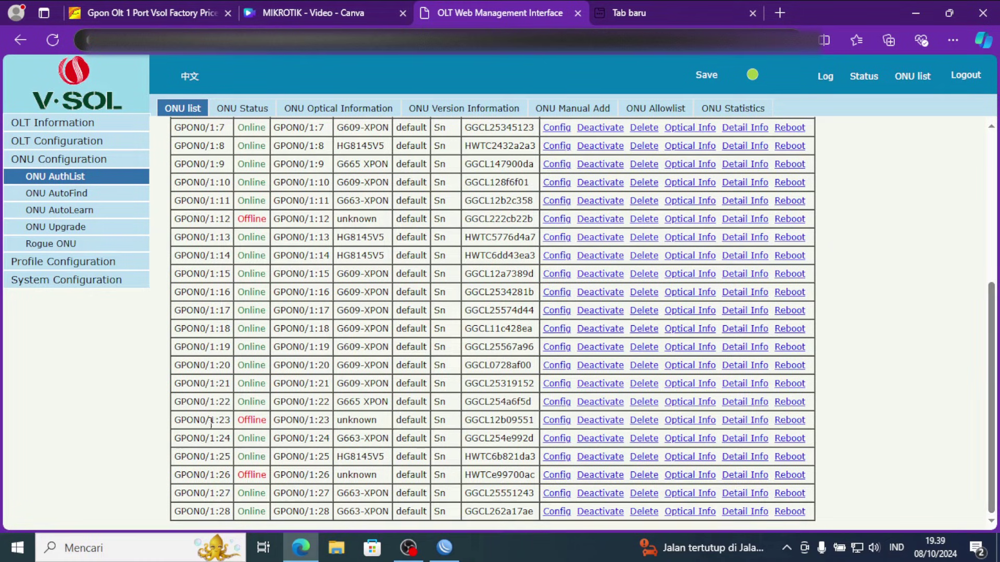
drag(989, 429, 996, 322)
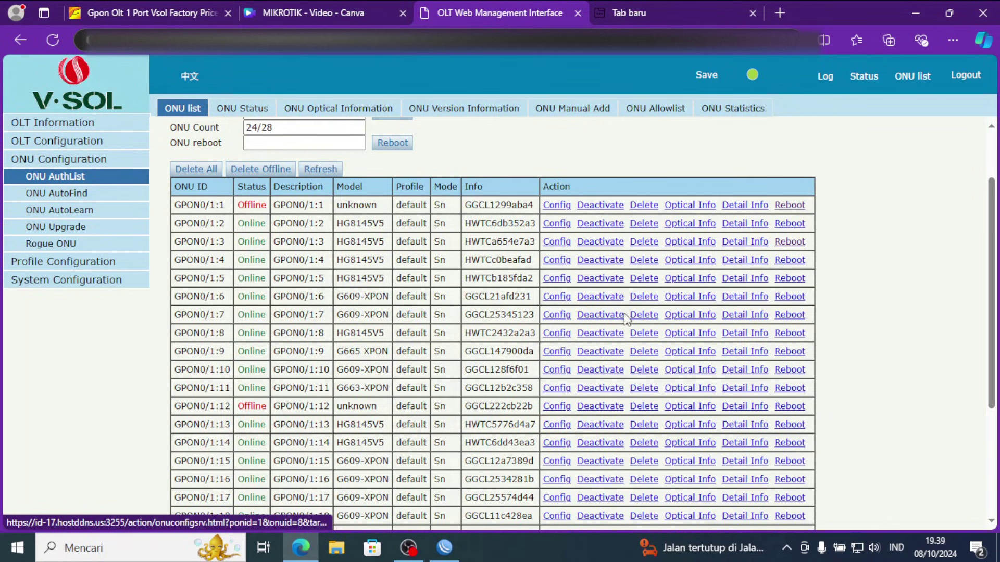
Look over ONU GPON0/1:7's details, then go to the ONU Status page.
click(754, 315)
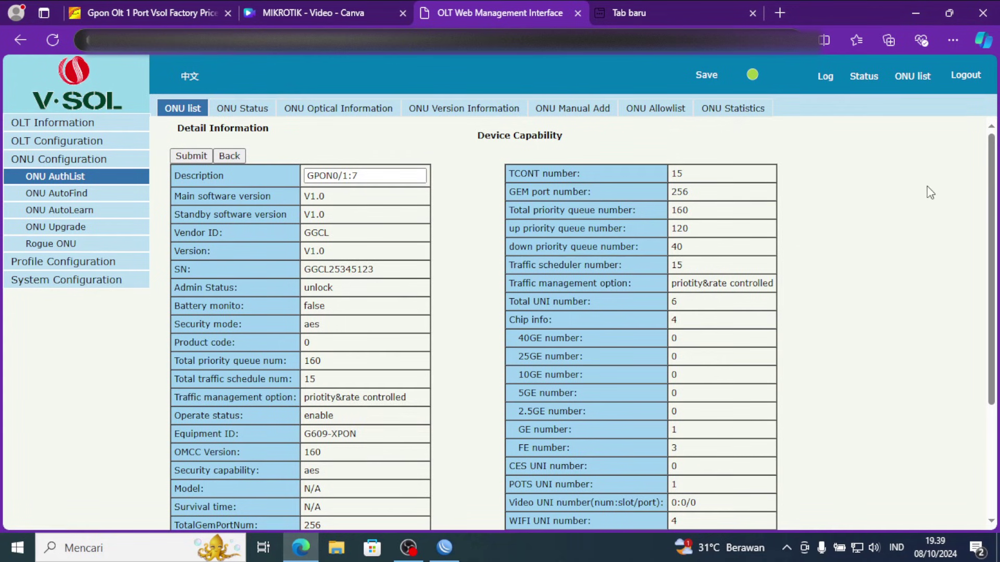
mouse_move(993, 152)
mouse_down()
mouse_move(997, 261)
mouse_move(997, 151)
mouse_up()
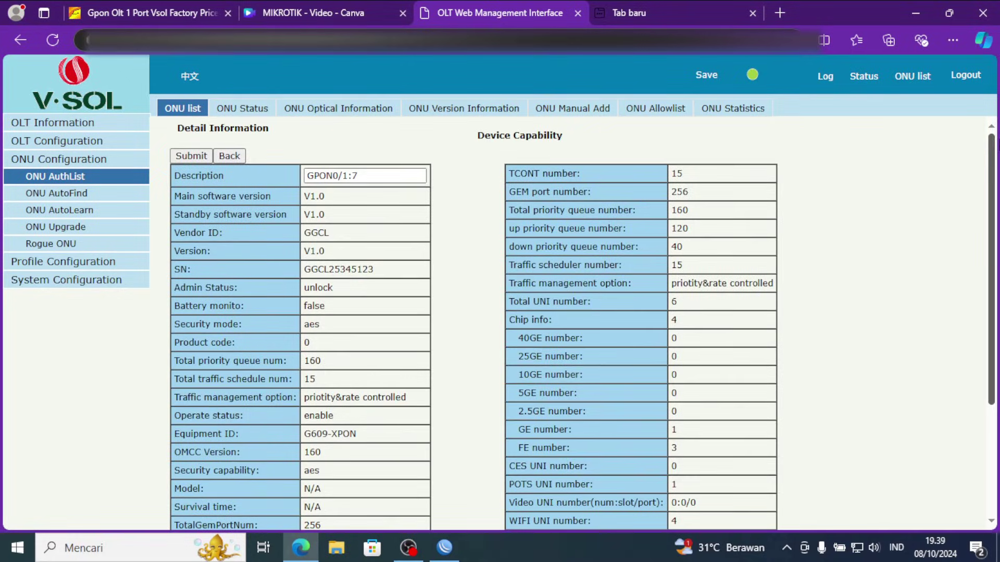
click(262, 111)
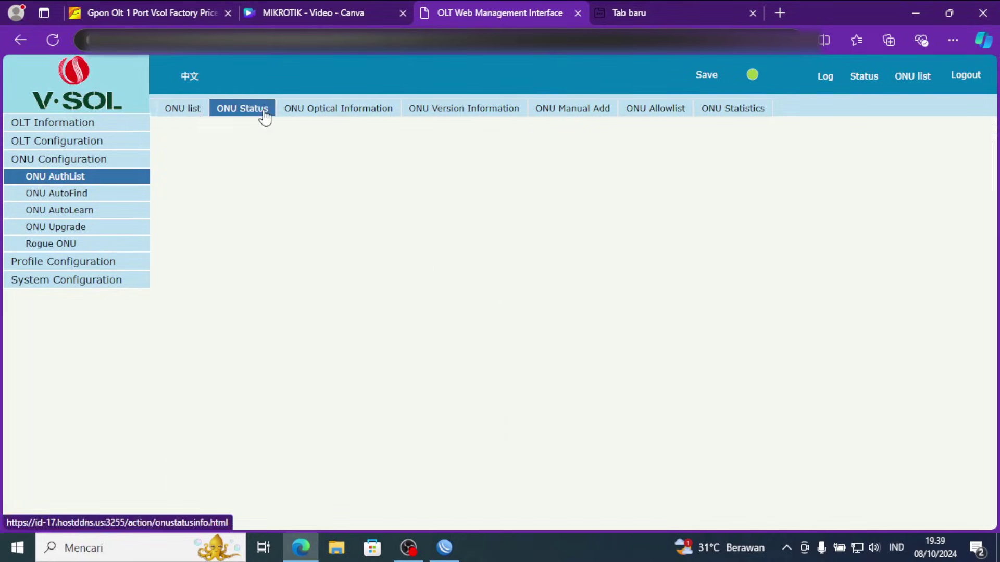
Scroll through the PON1 ONU Optical Information table, then go back to the ONU list.
click(354, 114)
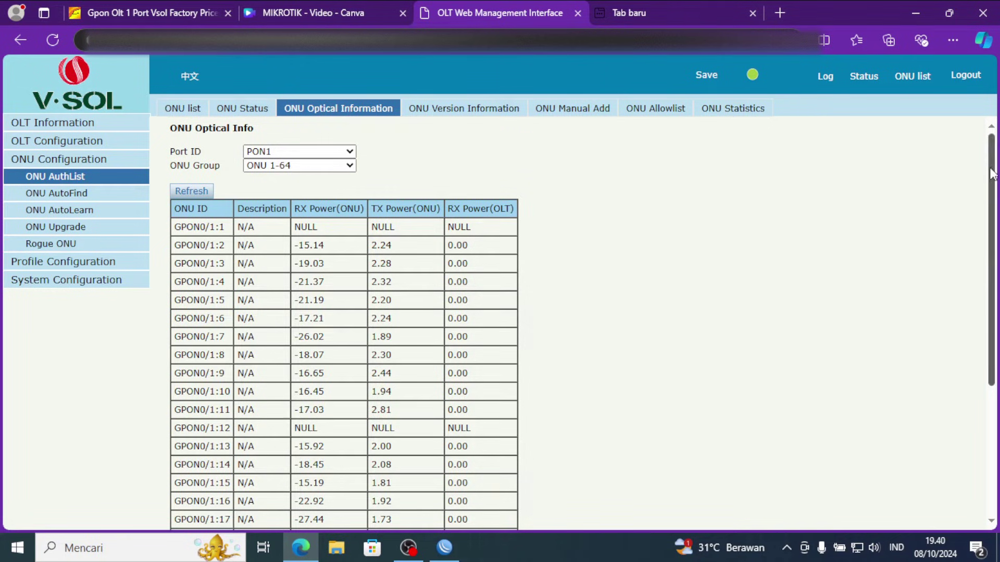
scroll(994, 172, down, 3)
scroll(997, 323, down, 1)
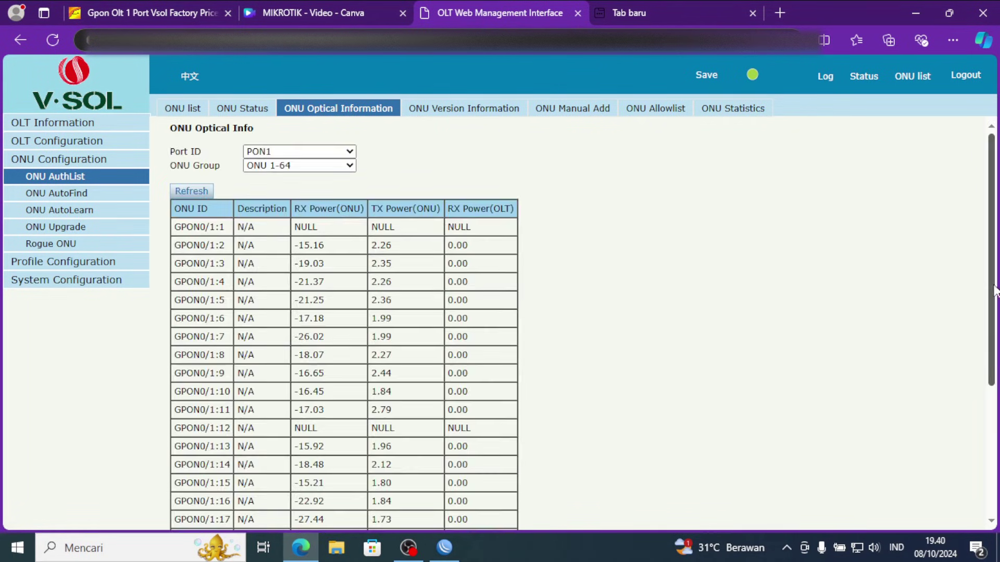
drag(995, 290, 983, 409)
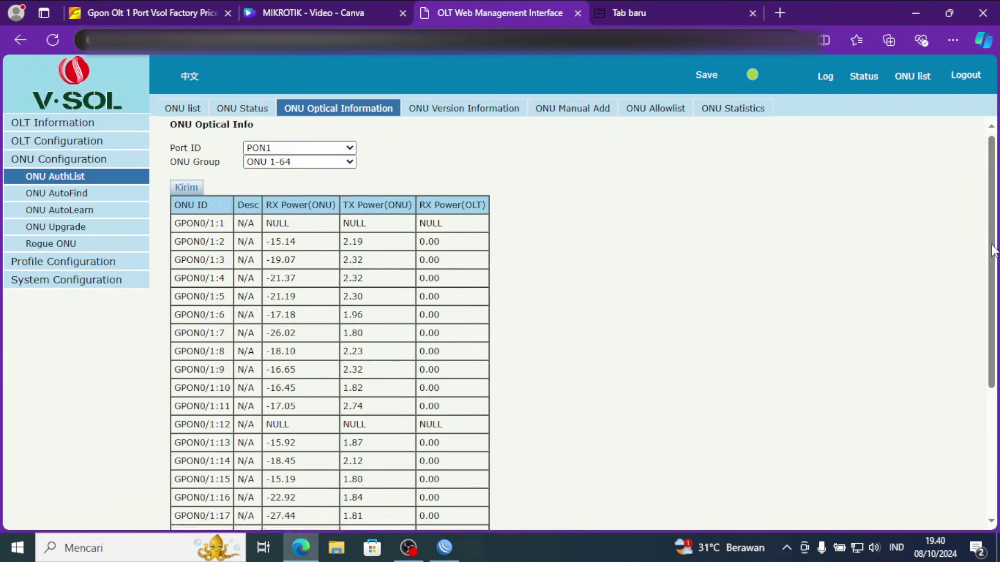
drag(994, 249, 994, 374)
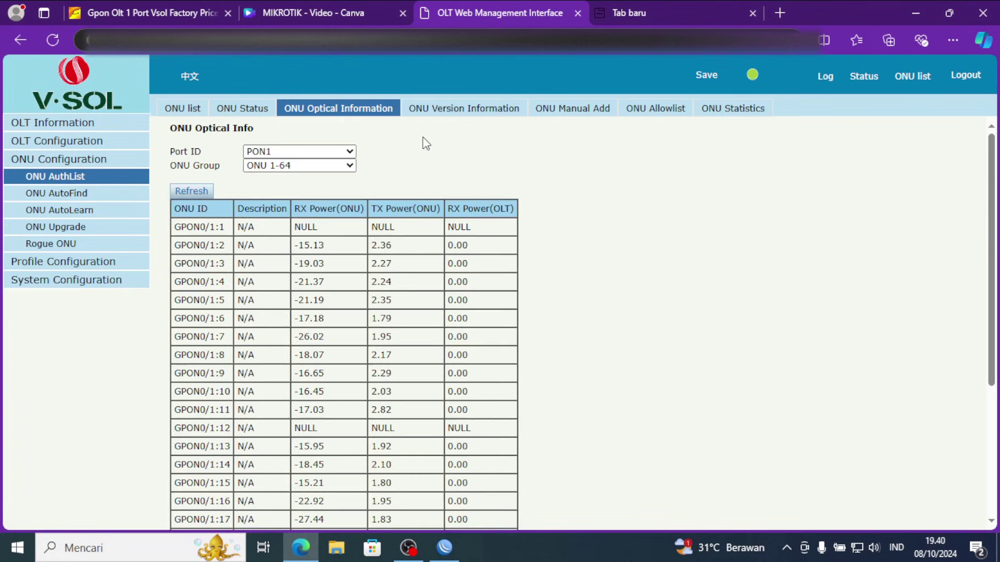
click(176, 110)
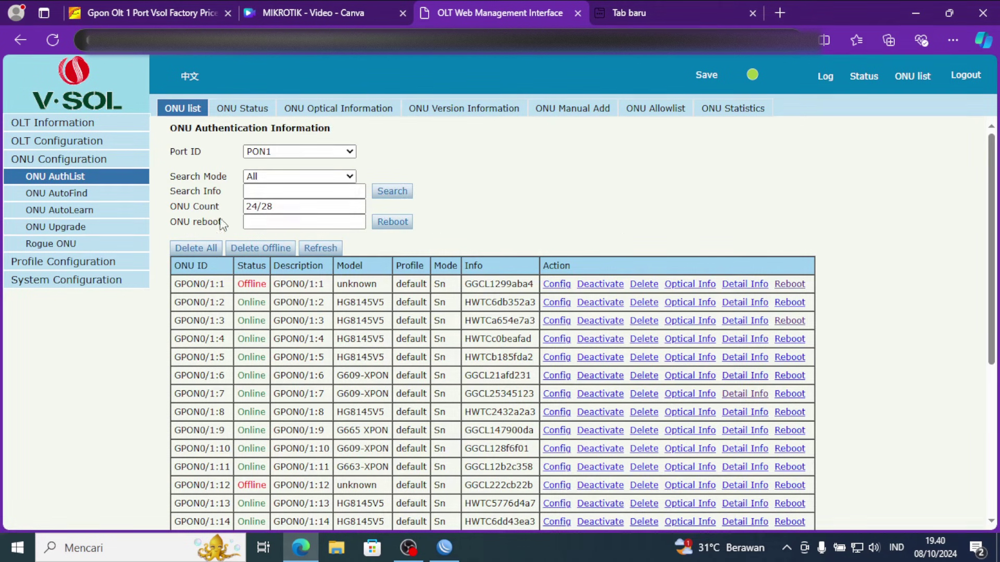
Open the System Log's Alarm Log Table, then the DNS settings page.
click(81, 282)
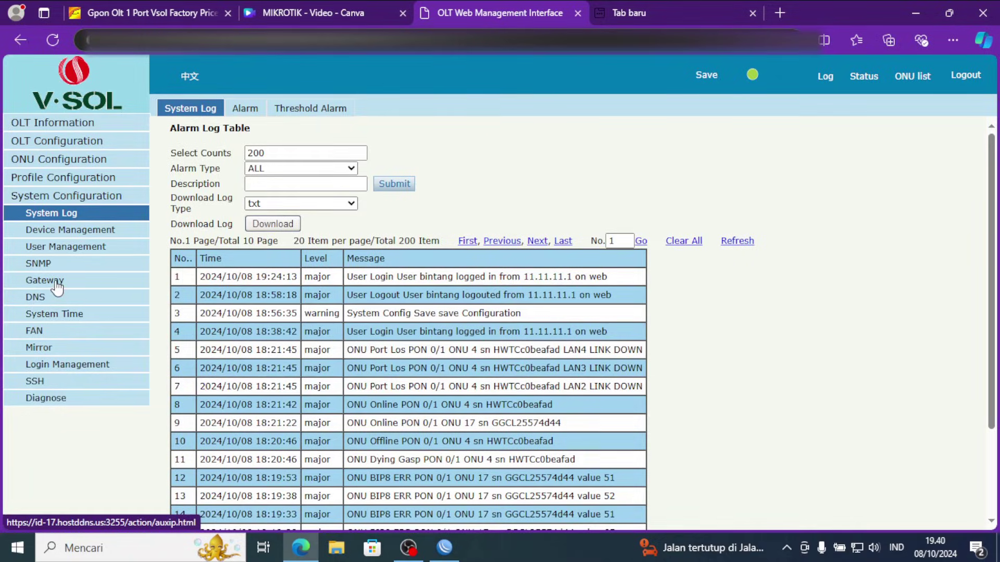
click(47, 297)
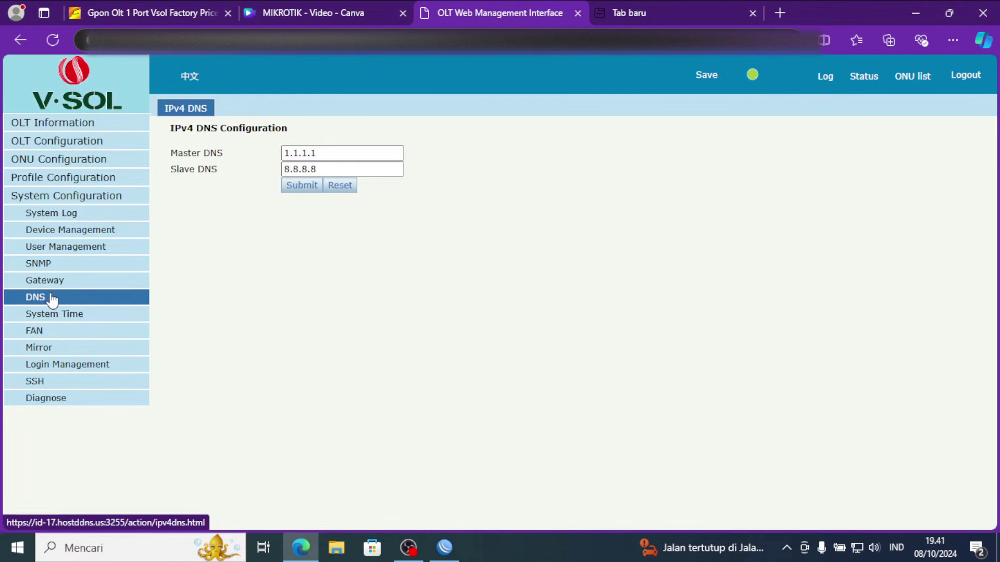
Check master DNS 1.1.1.1 and slave DNS 8.8.8.8, then open the System Time settings.
click(341, 150)
double_click(341, 150)
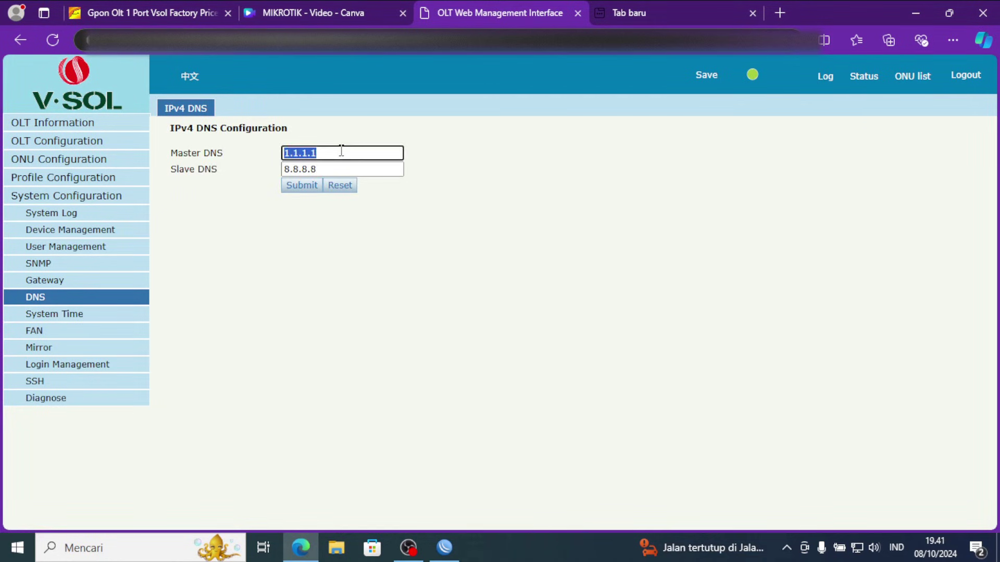
click(341, 151)
click(342, 168)
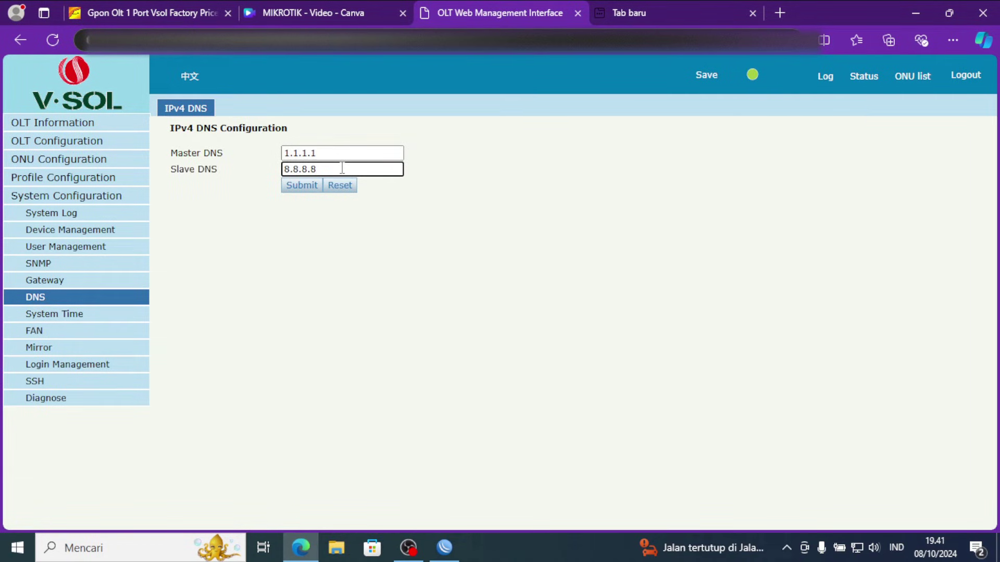
click(54, 315)
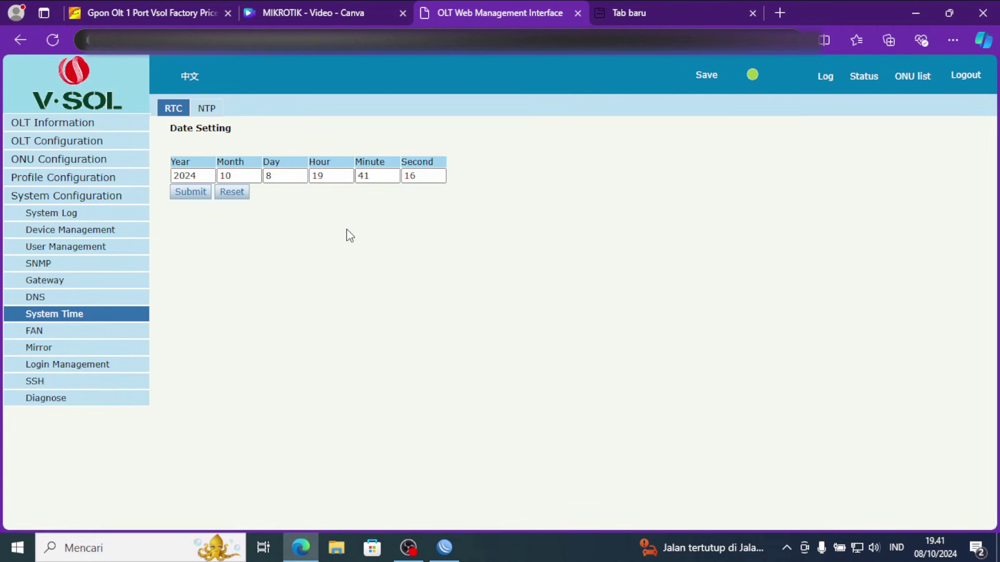
Verify NTP sync is enabled with GMT+07:00 and master server 114.30.89.30, then switch to WinBox.
click(205, 110)
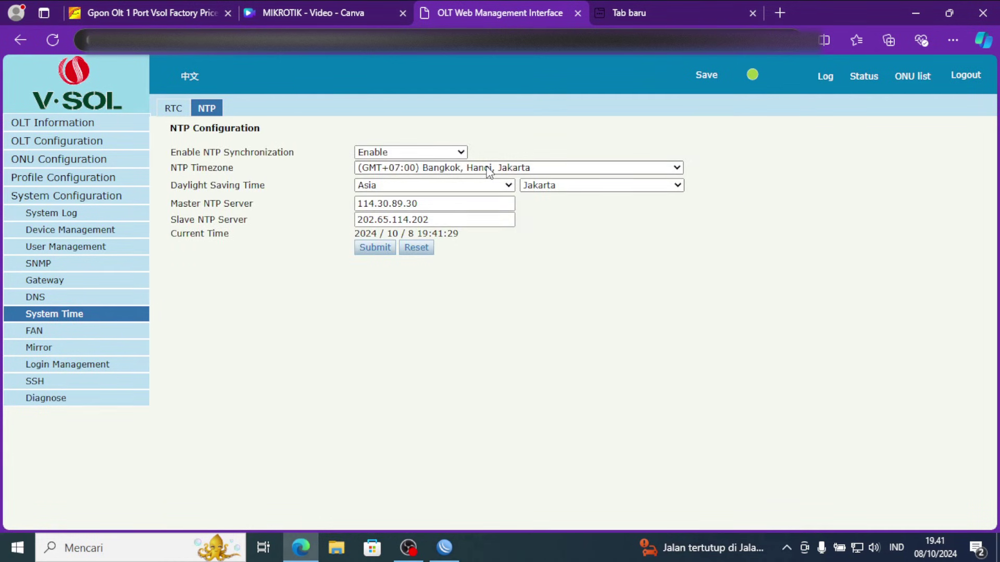
click(416, 153)
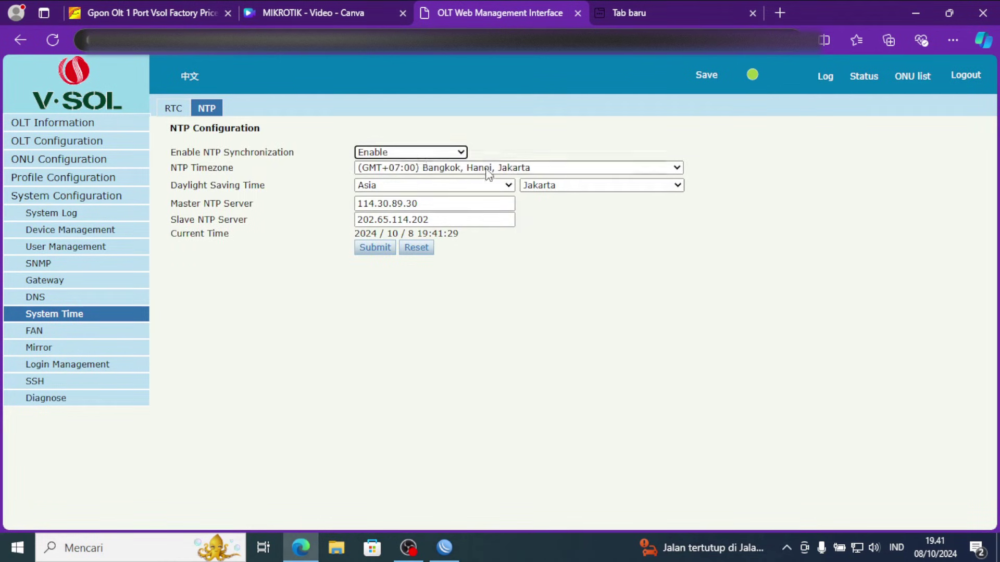
click(488, 170)
click(471, 170)
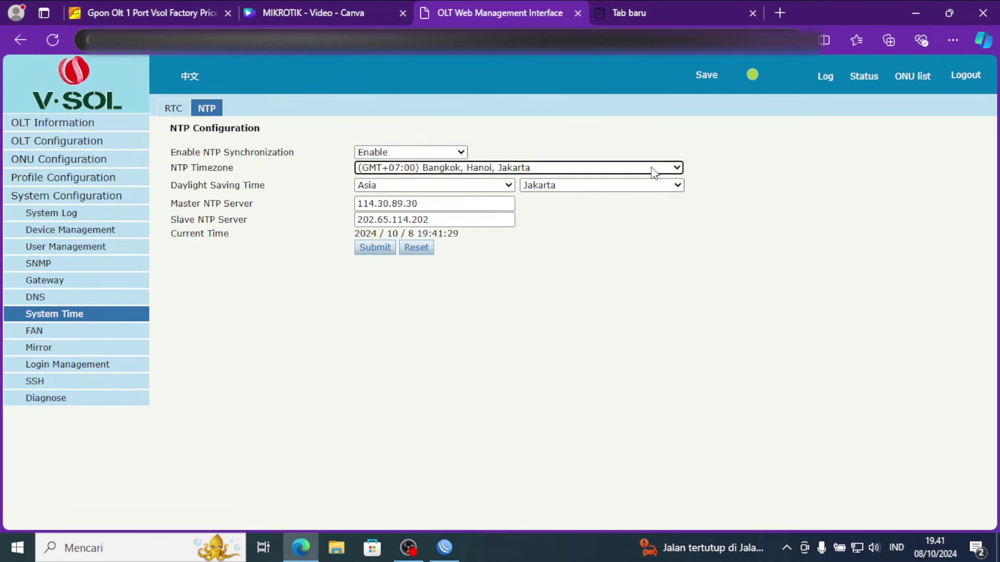
click(408, 205)
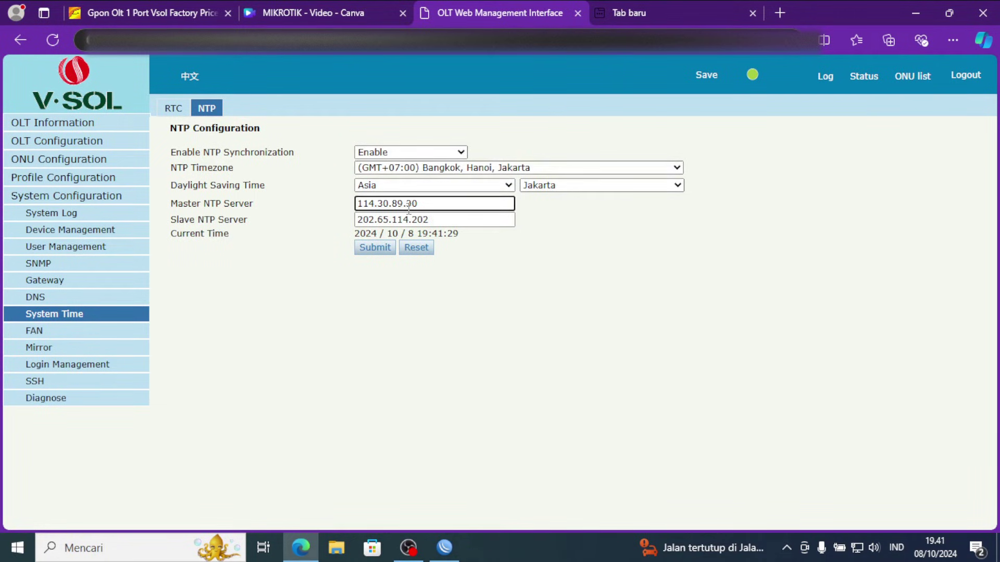
double_click(408, 204)
click(444, 547)
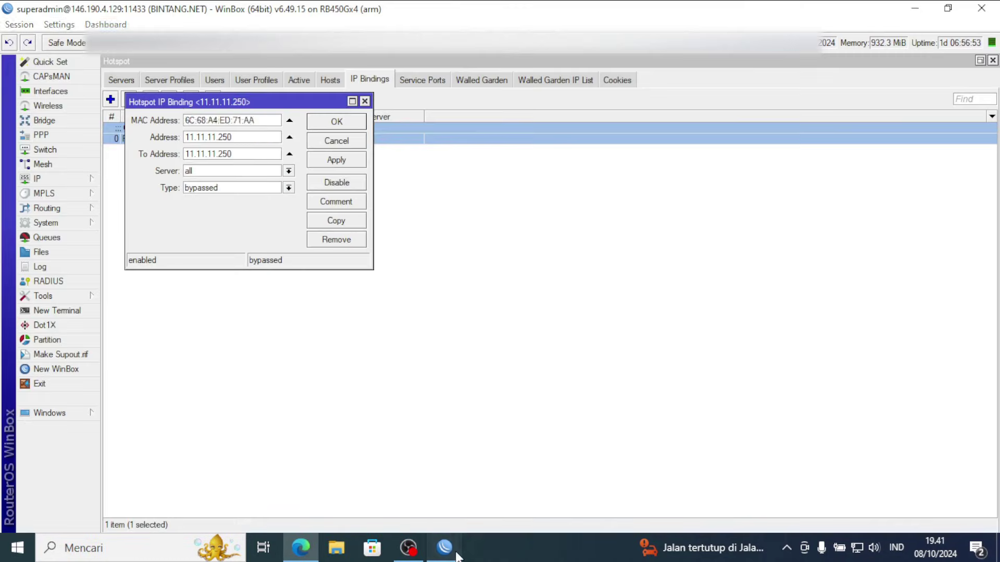
In WinBox, check the SNTP client servers 202.65.114.202 and 114.30.89.30 without changing them.
click(364, 101)
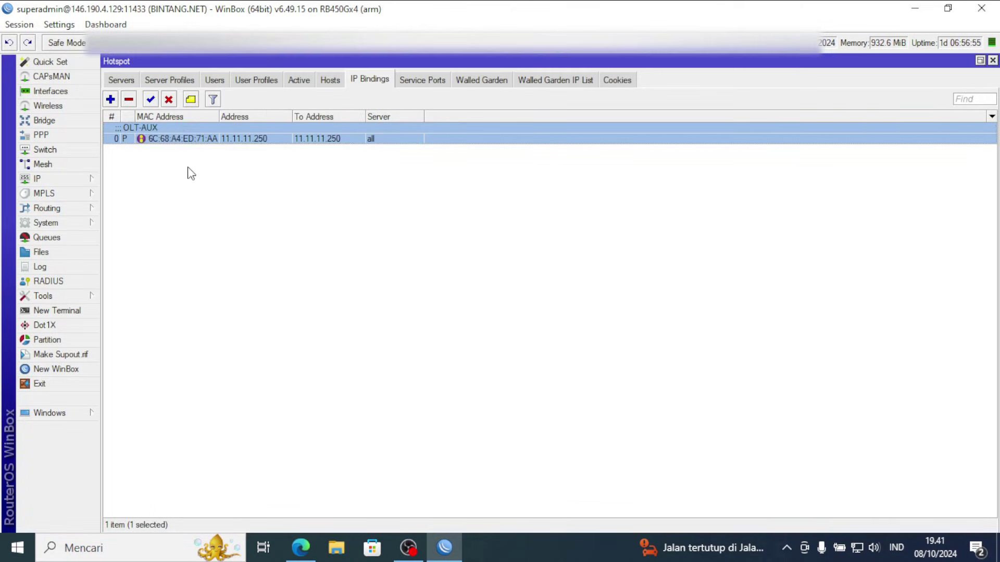
click(61, 227)
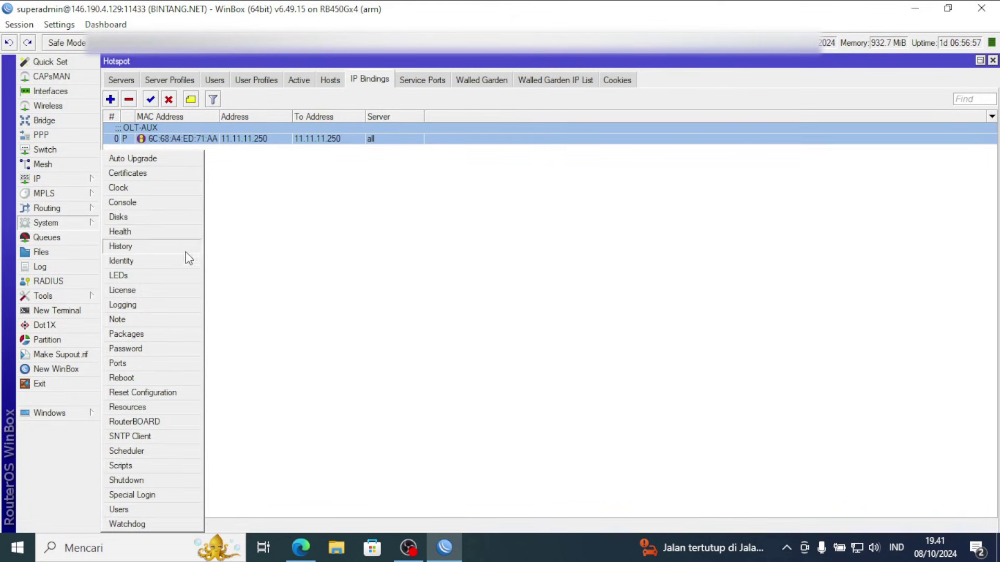
click(167, 441)
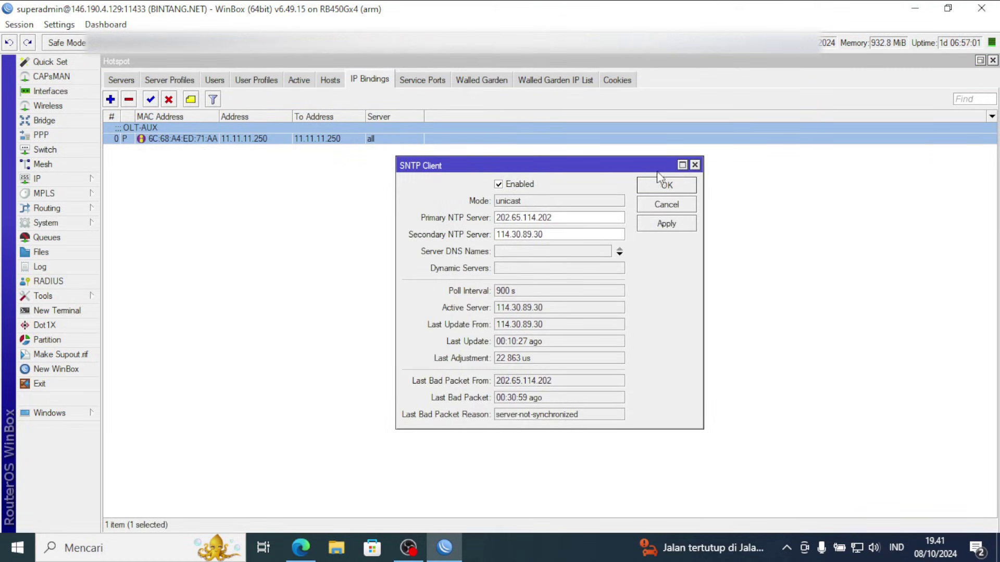
click(664, 207)
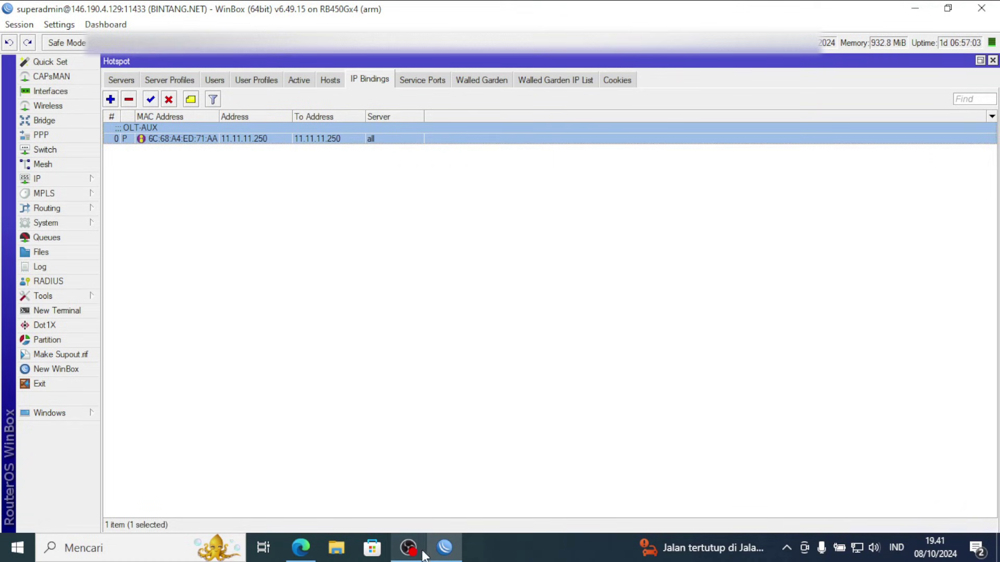
mouse_move(423, 556)
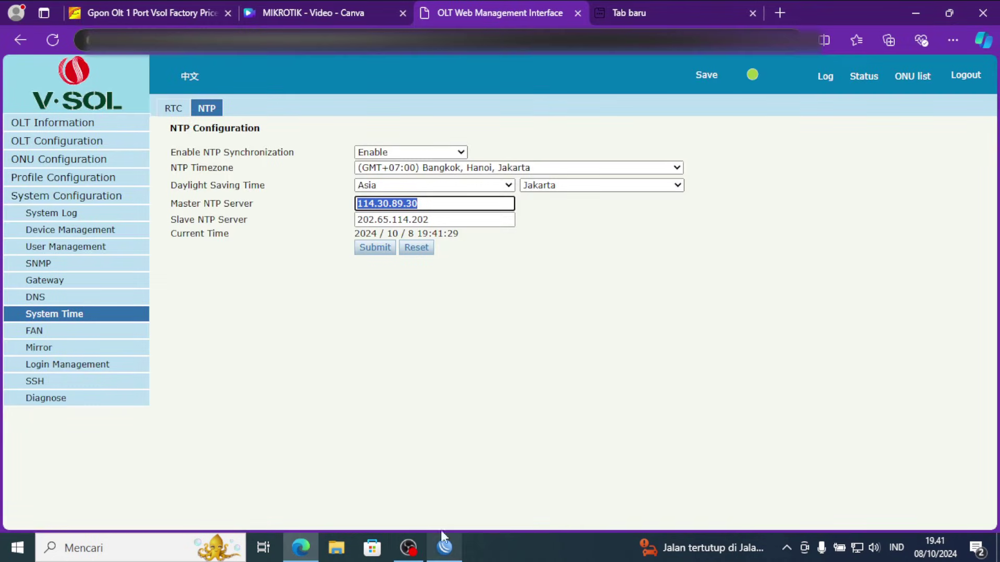
Check the OLT's VLAN and IP Route pages showing VLAN 1 at 11.11.11.250, mask 255.255.254.0.
click(55, 142)
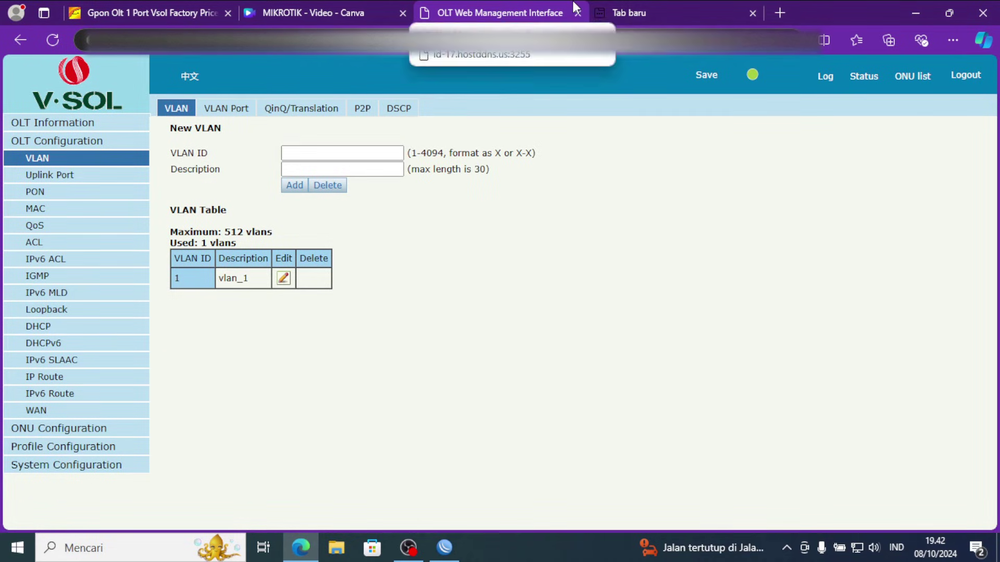
click(89, 380)
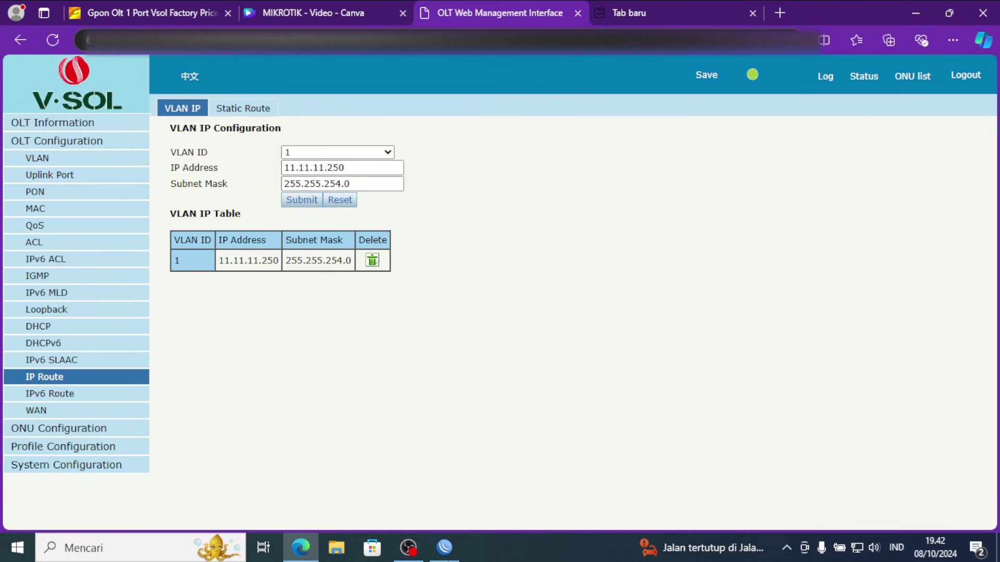
click(444, 547)
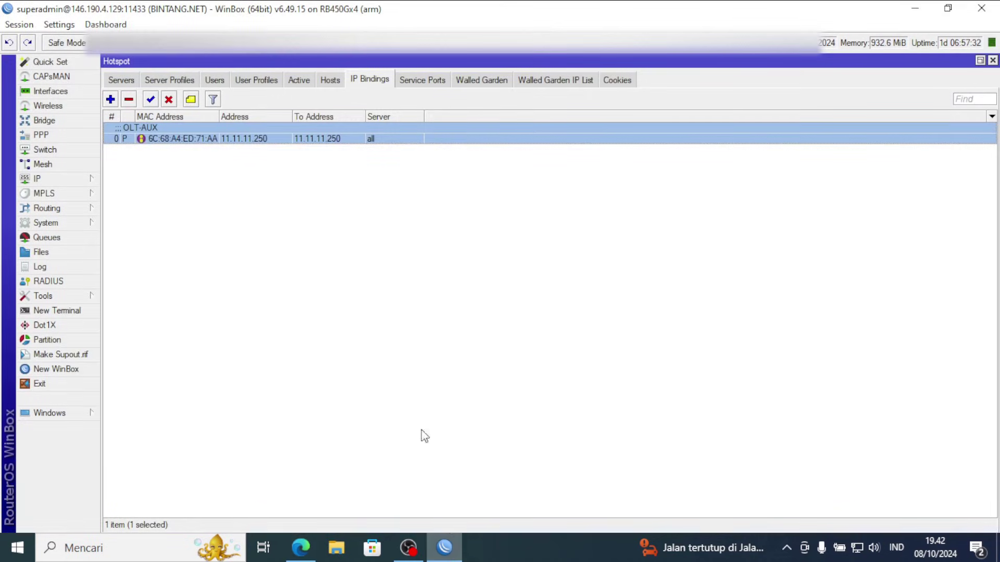
Inspect WinBox's 11.11.11.250 hotspot binding, then minimize WinBox to return to the OLT page.
double_click(305, 138)
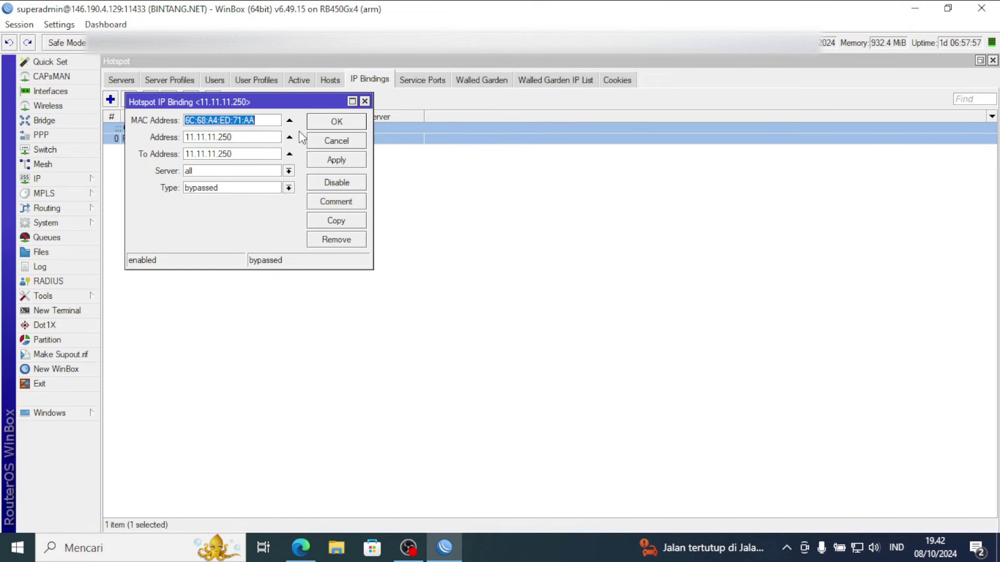
click(364, 101)
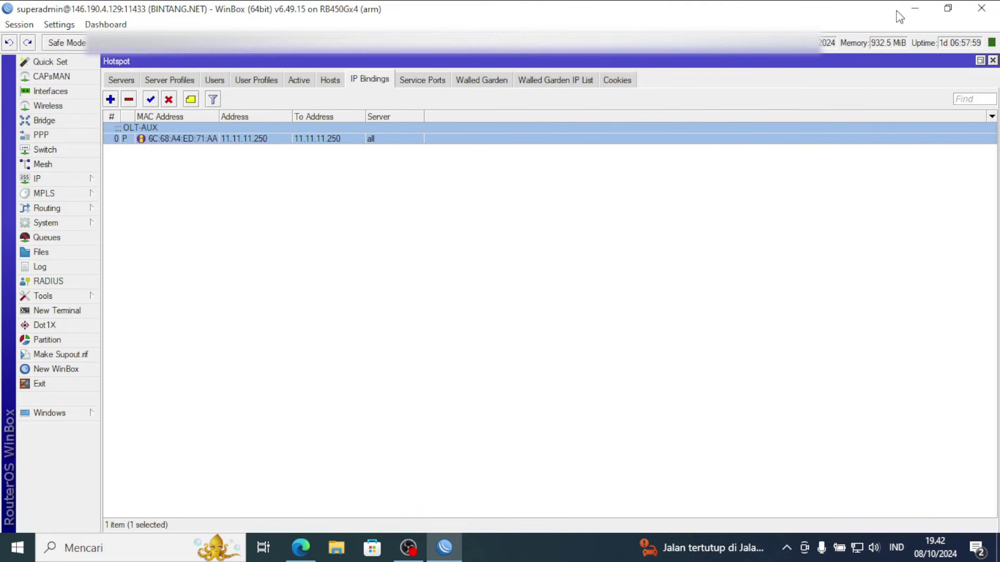
click(915, 9)
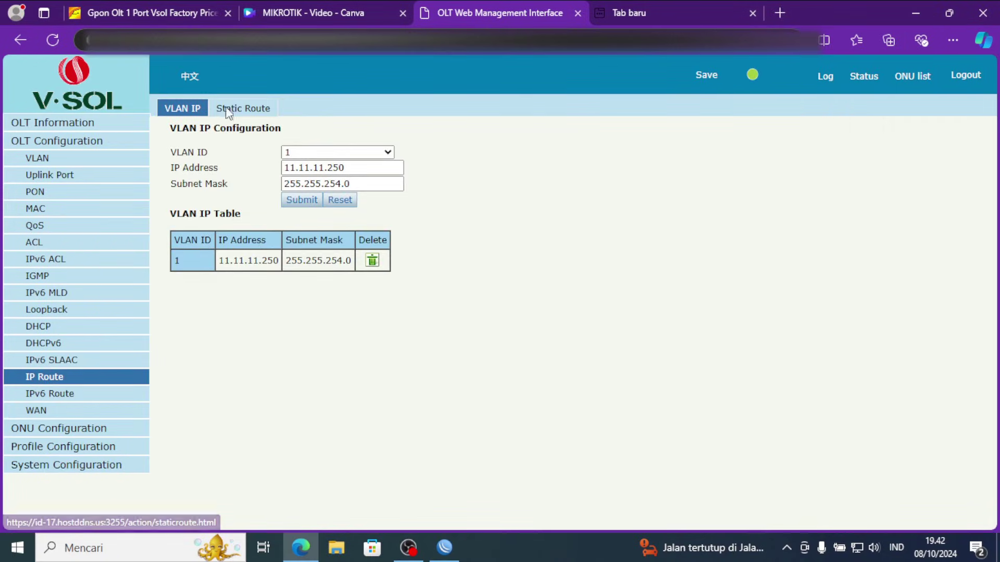
Start a static route to 192.168.8.200 with mask 255.255.255.0, then bring WinBox back to front.
click(243, 108)
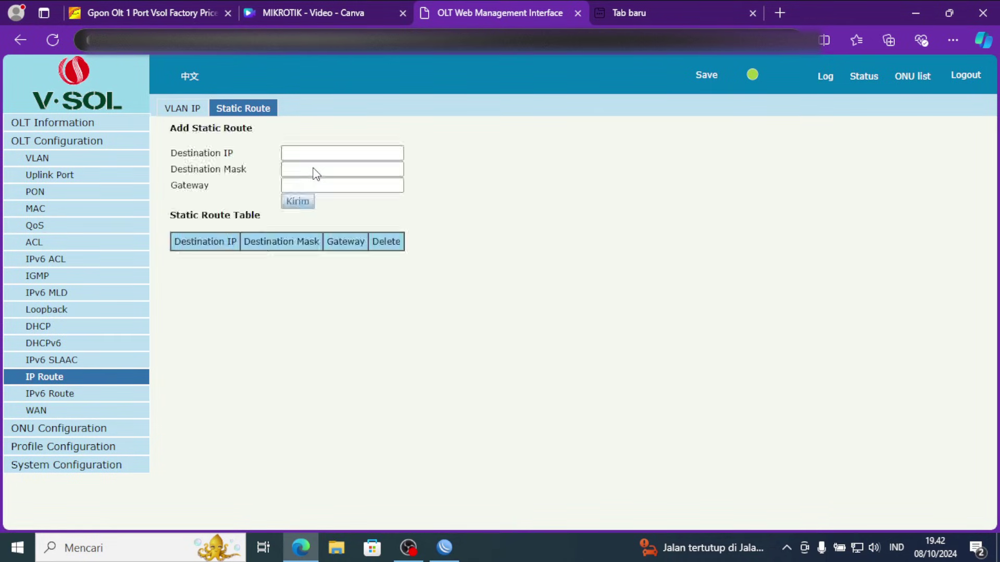
click(319, 163)
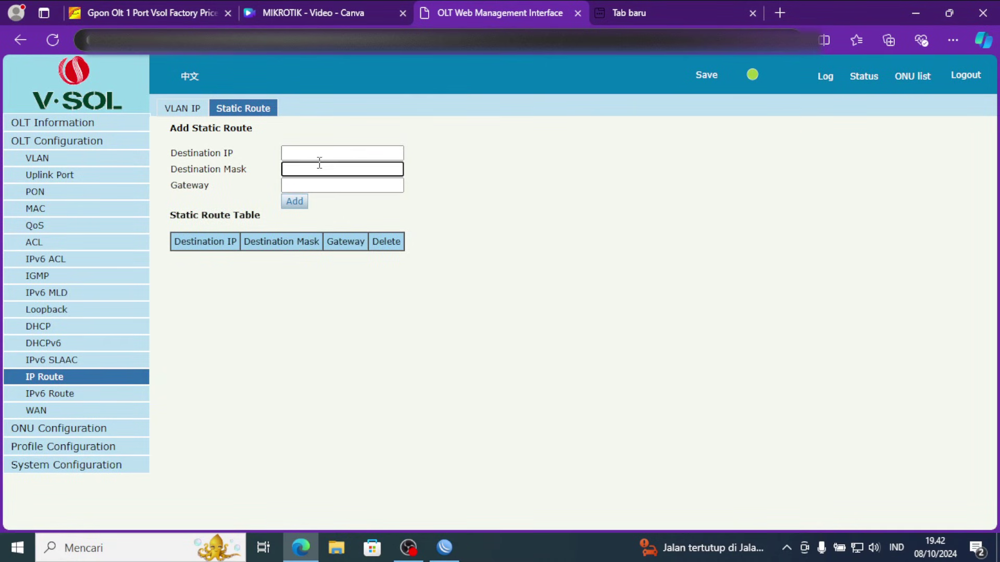
click(323, 152)
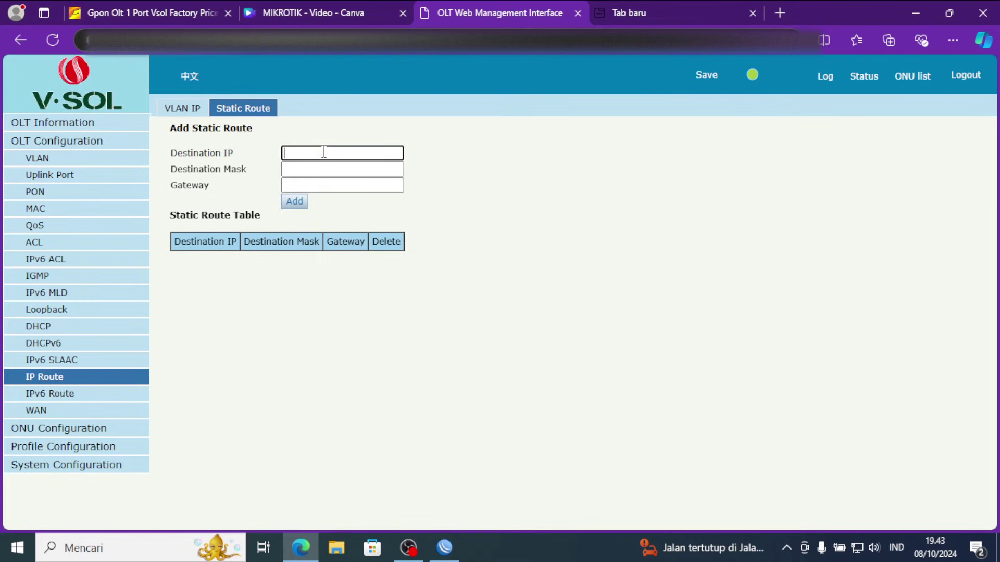
text(192.168.8.200)
click(323, 172)
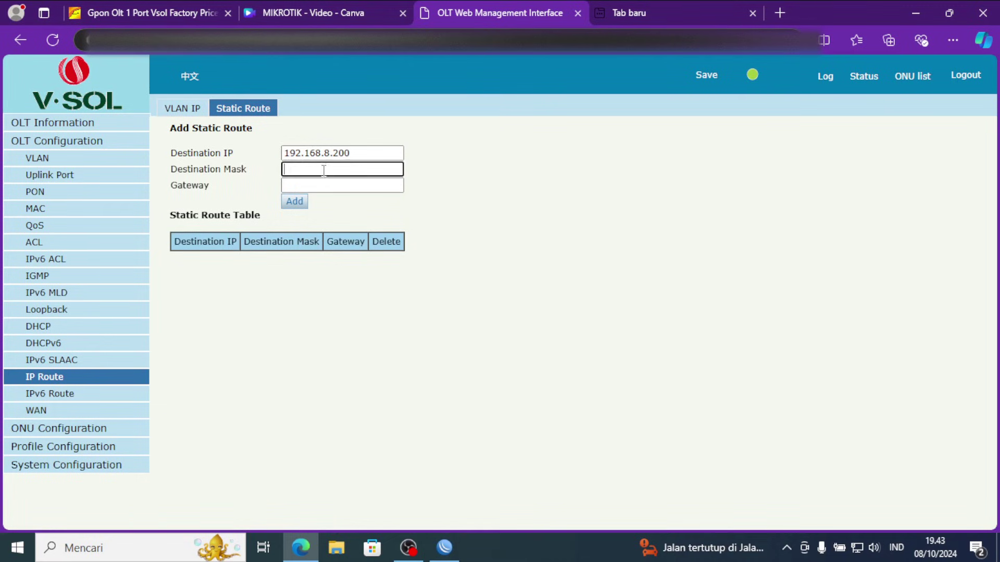
text(255.255.255.0)
click(307, 186)
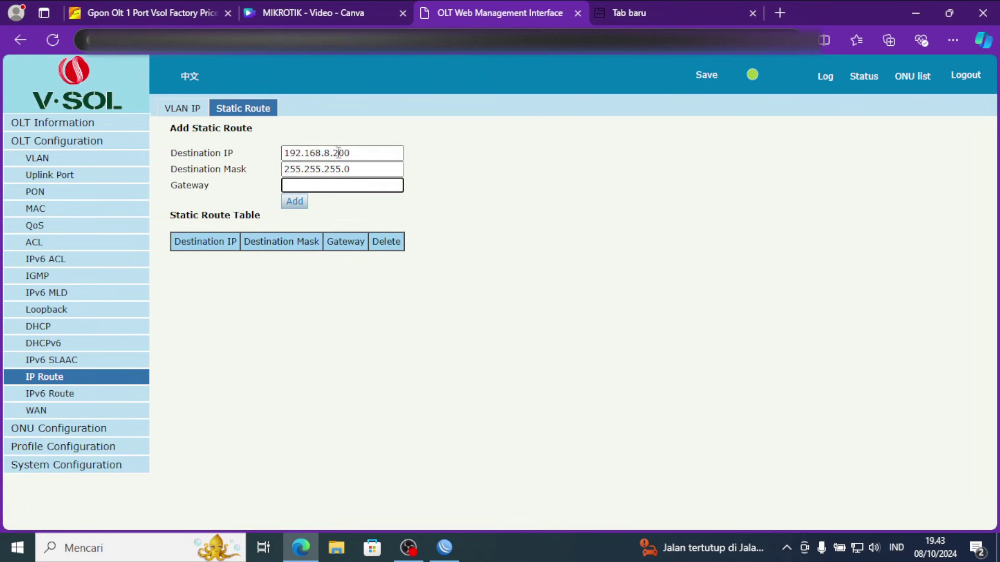
click(444, 547)
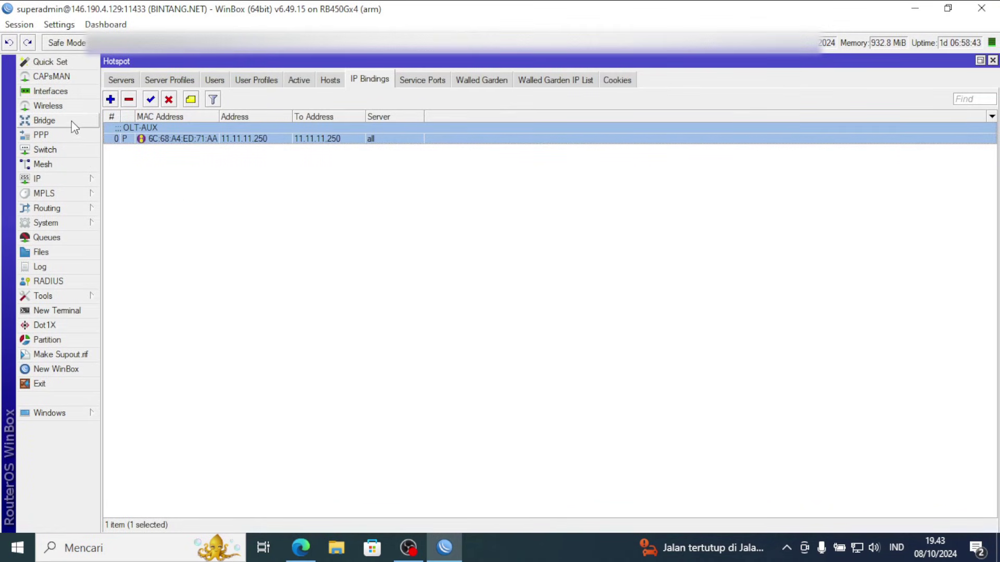
Check that the bridge holding ether2 and ether3 has address 11.11.11.1/23, then close the router windows.
click(64, 97)
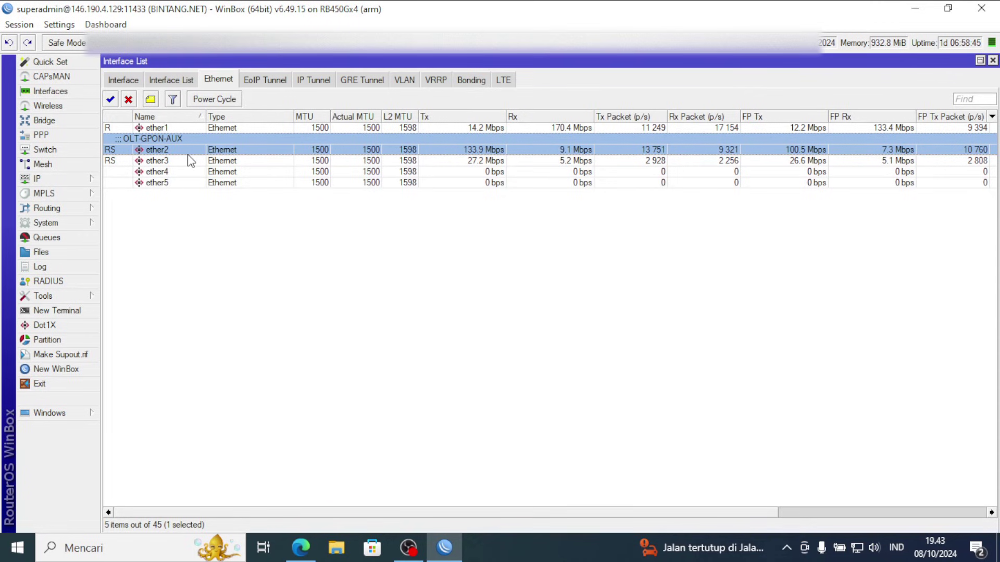
click(55, 127)
click(67, 179)
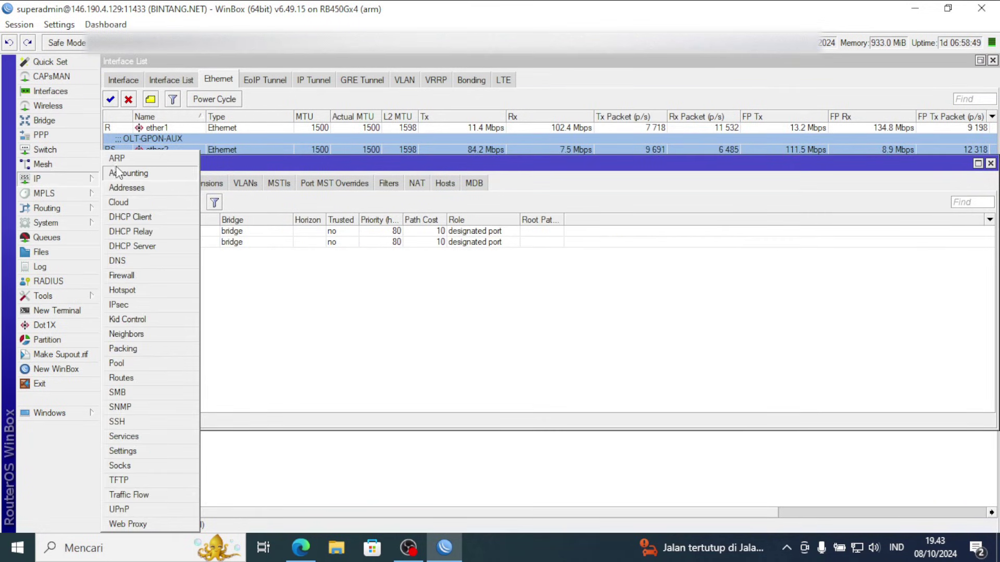
click(127, 188)
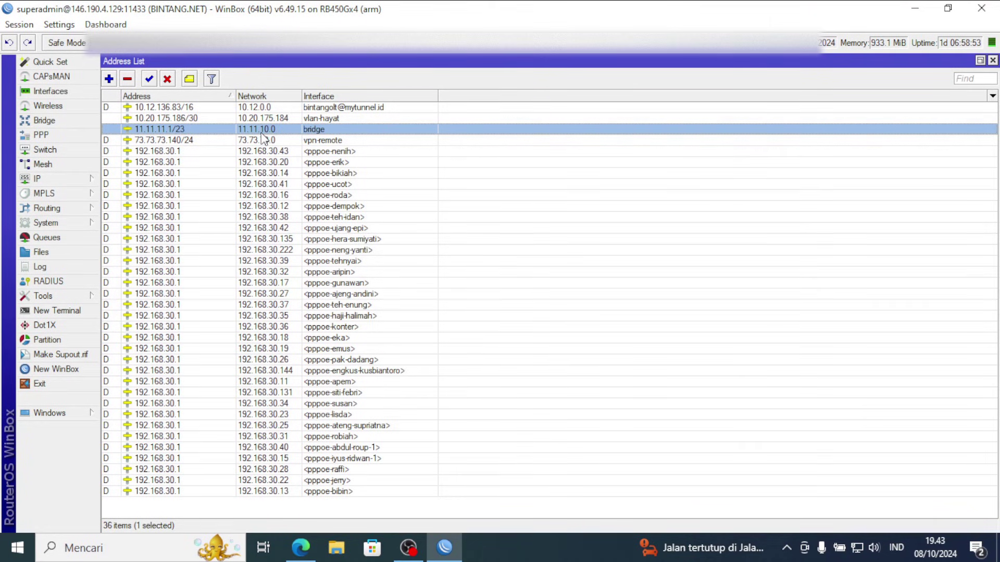
click(992, 60)
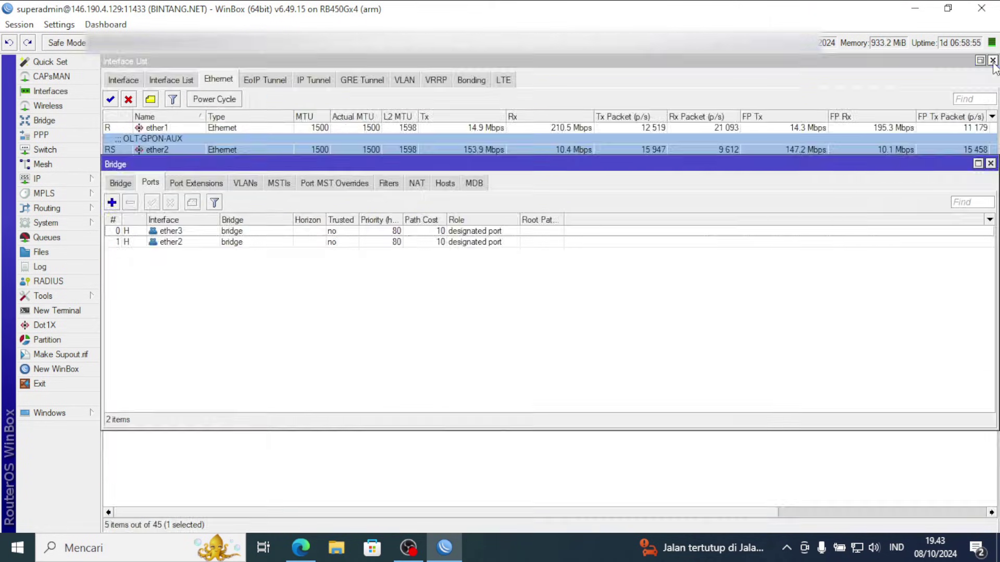
click(990, 163)
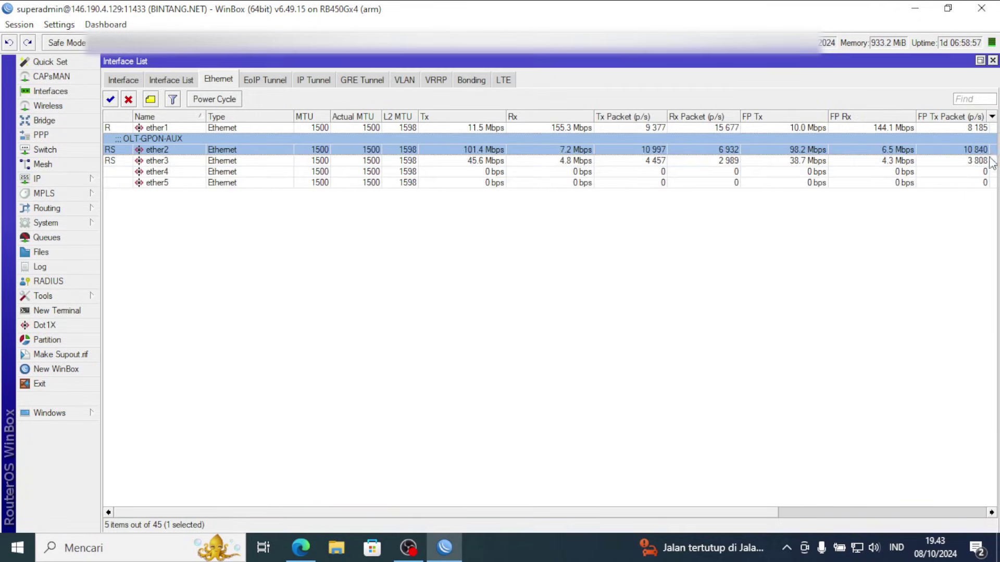
click(993, 60)
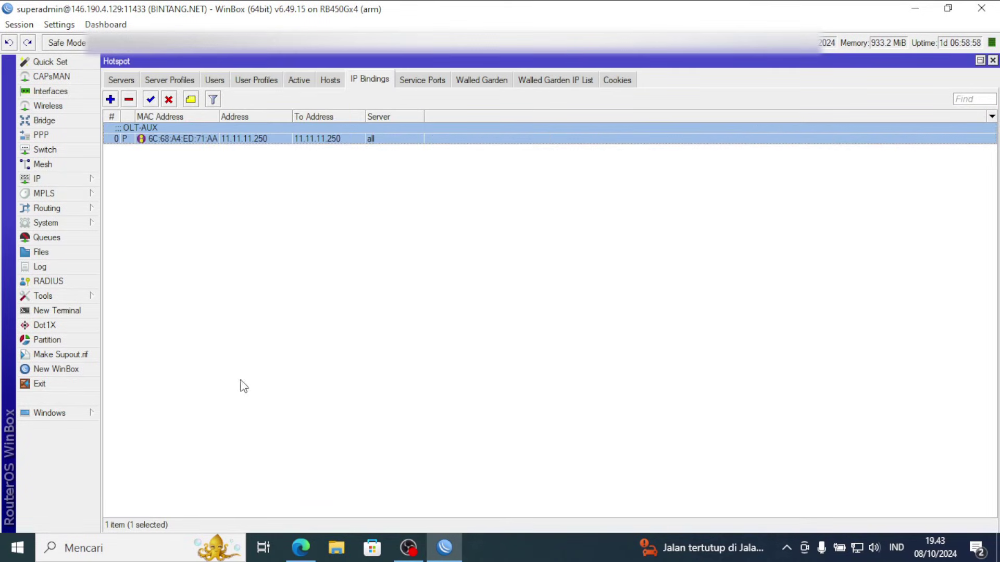
Return to the OLT's VLAN IP page listing VLAN 1 at 11.11.11.250, mask 255.255.254.0.
click(300, 547)
click(179, 113)
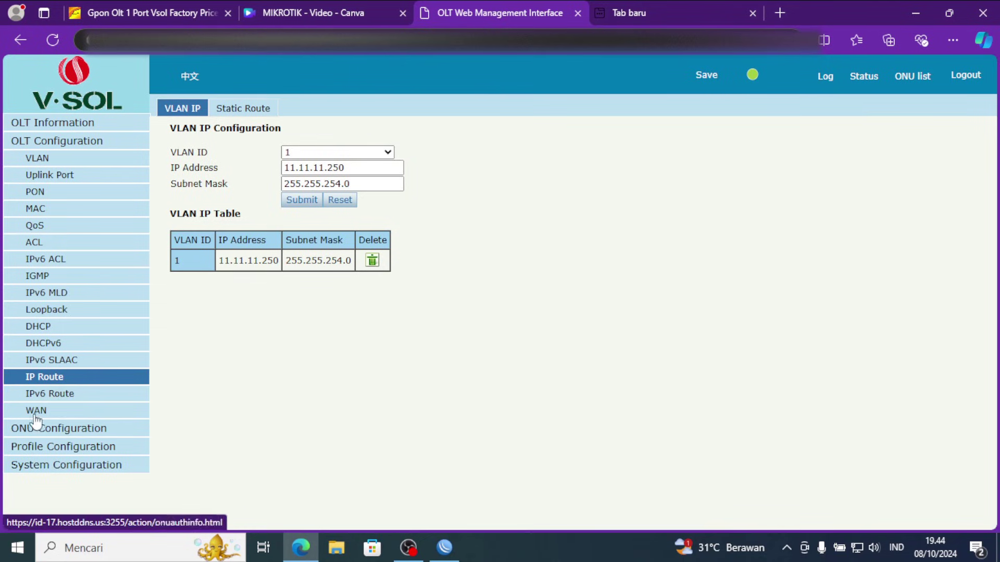
Confirm the OLT's DHCP server is disabled and open the System Configuration Gateway page.
click(61, 330)
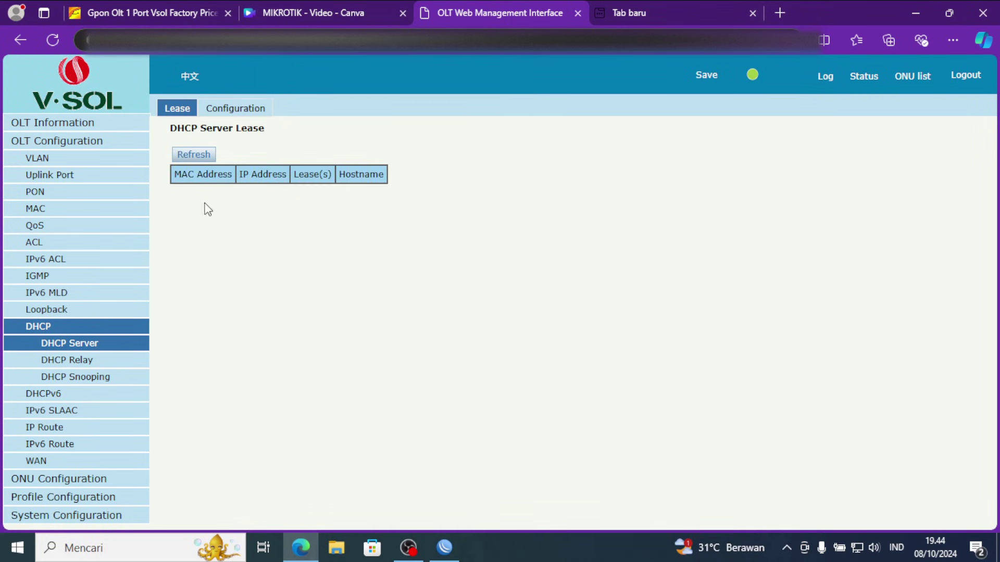
click(243, 119)
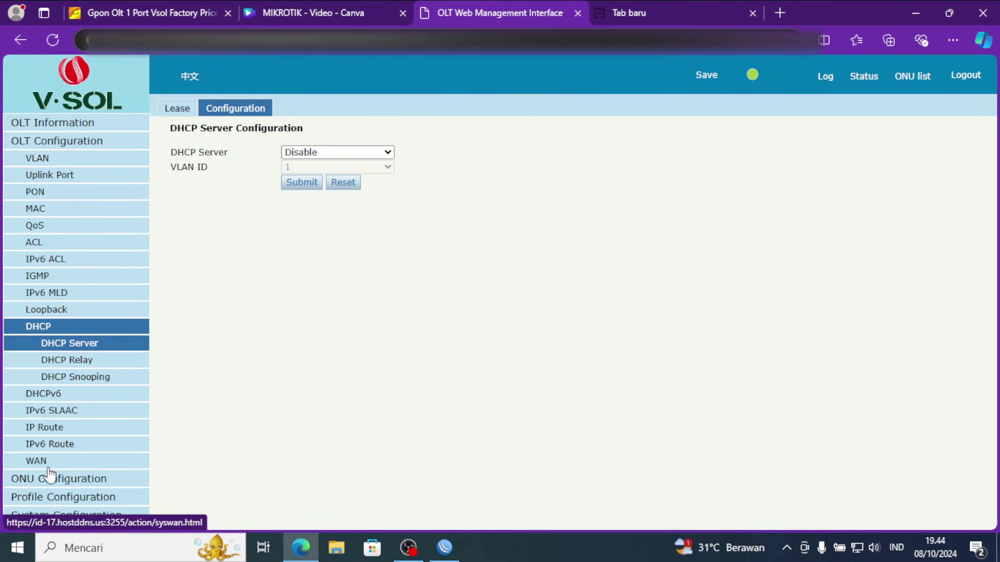
click(73, 497)
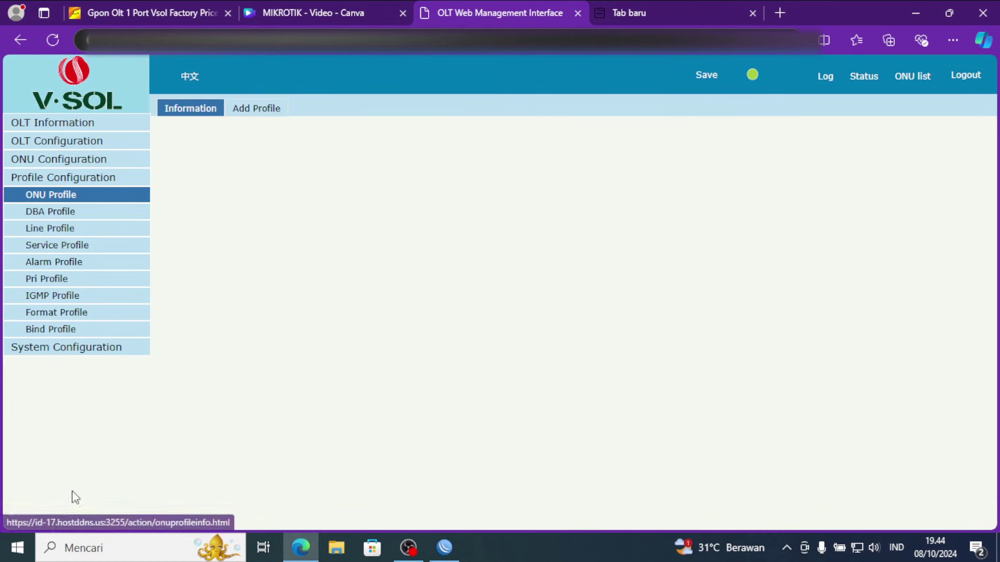
click(89, 347)
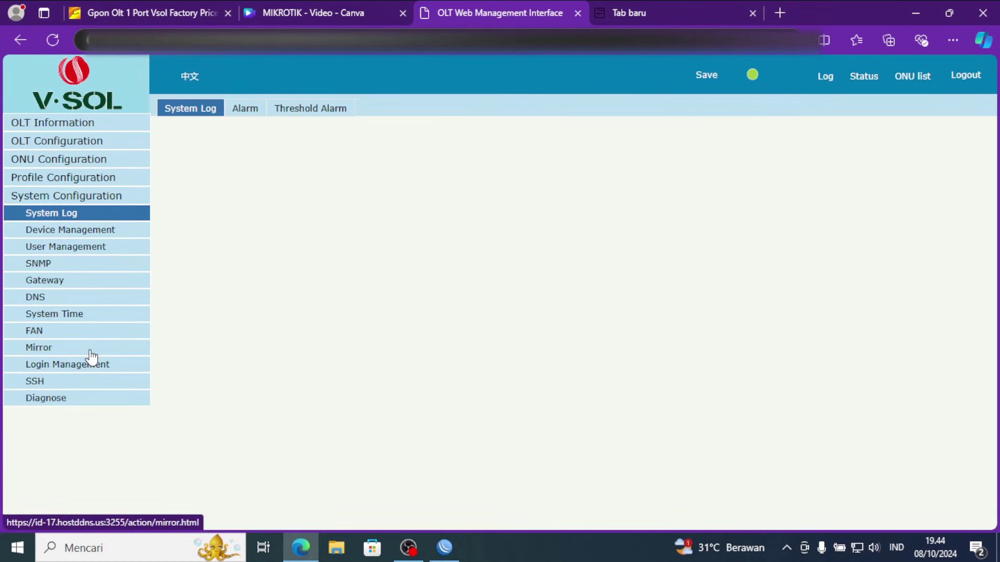
click(59, 281)
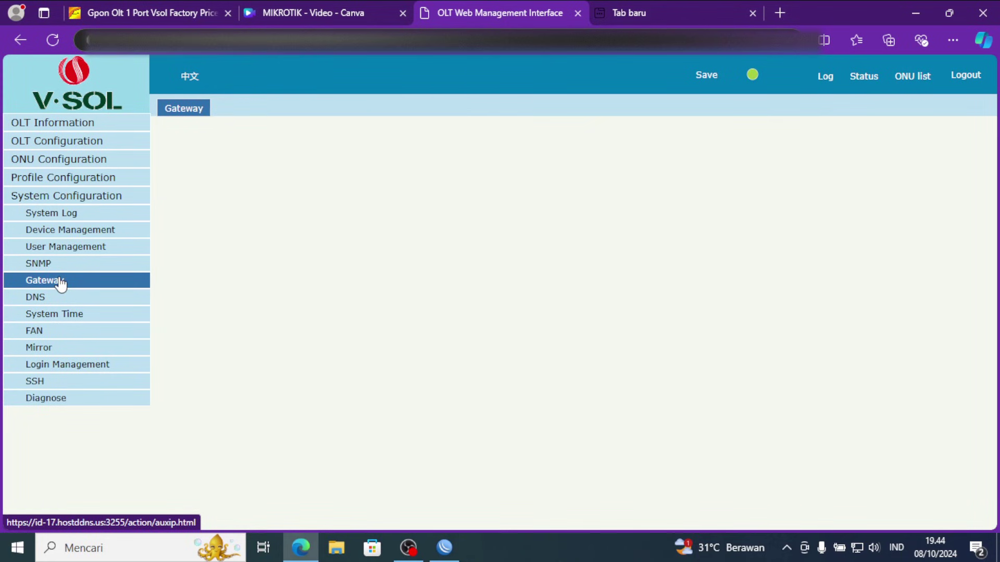
Recheck WinBox's bypassed OLT-AUX hotspot binding for 11.11.11.250, then return to the OLT Gateway page.
click(440, 548)
double_click(290, 138)
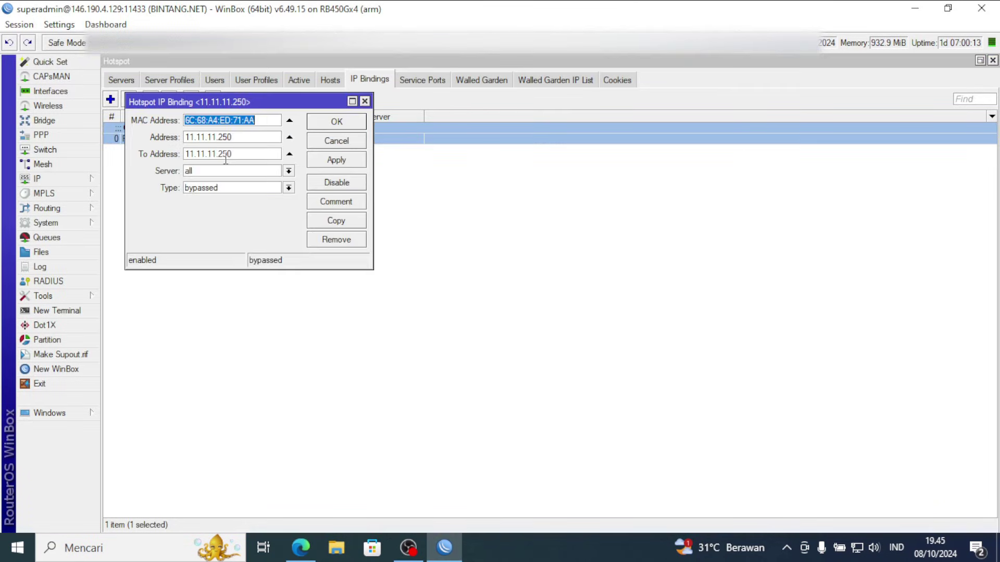
click(365, 101)
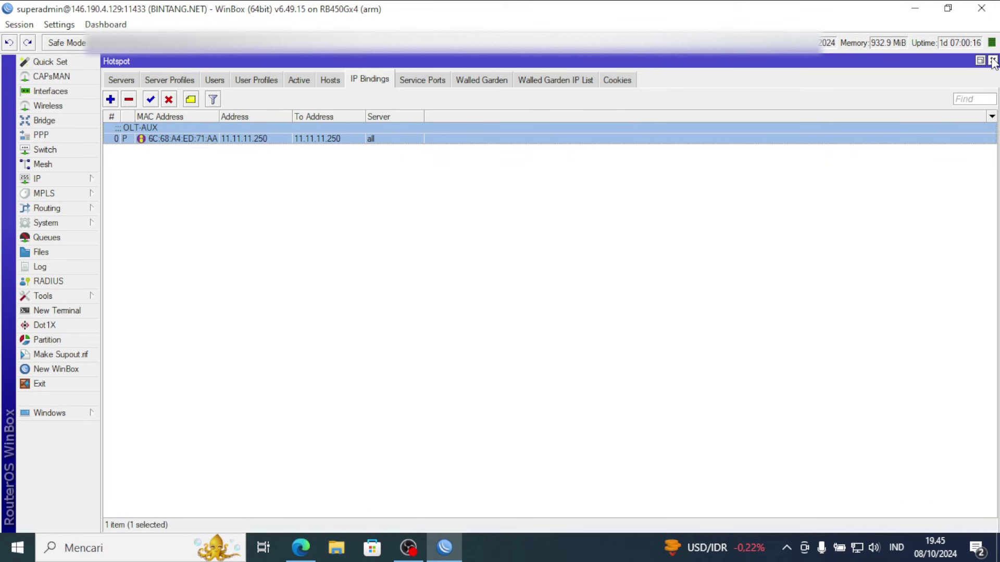
click(930, 7)
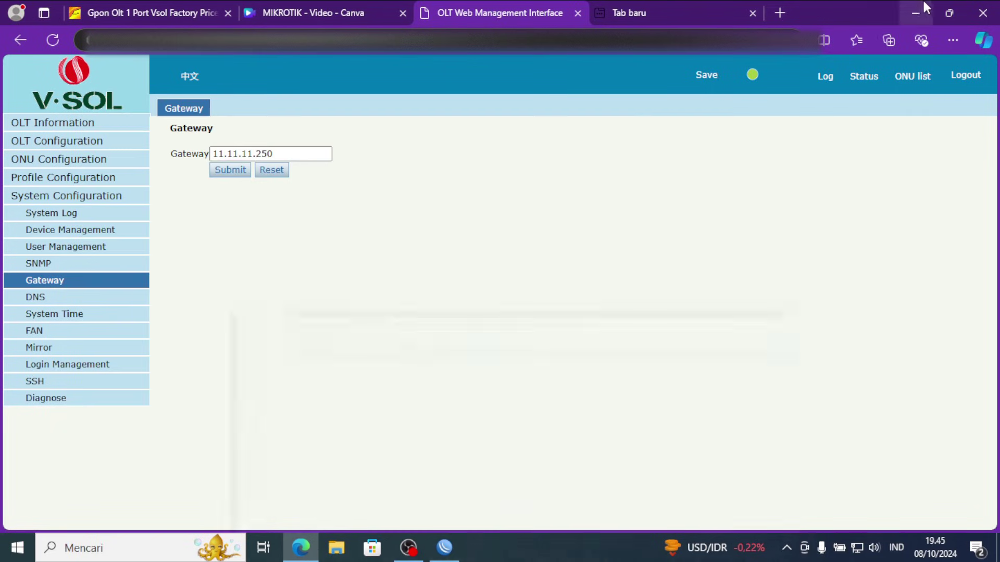
Leave the 11.11.11.250 gateway entry and go to the Diagnose section's PING Diagnosis page.
click(289, 150)
click(64, 400)
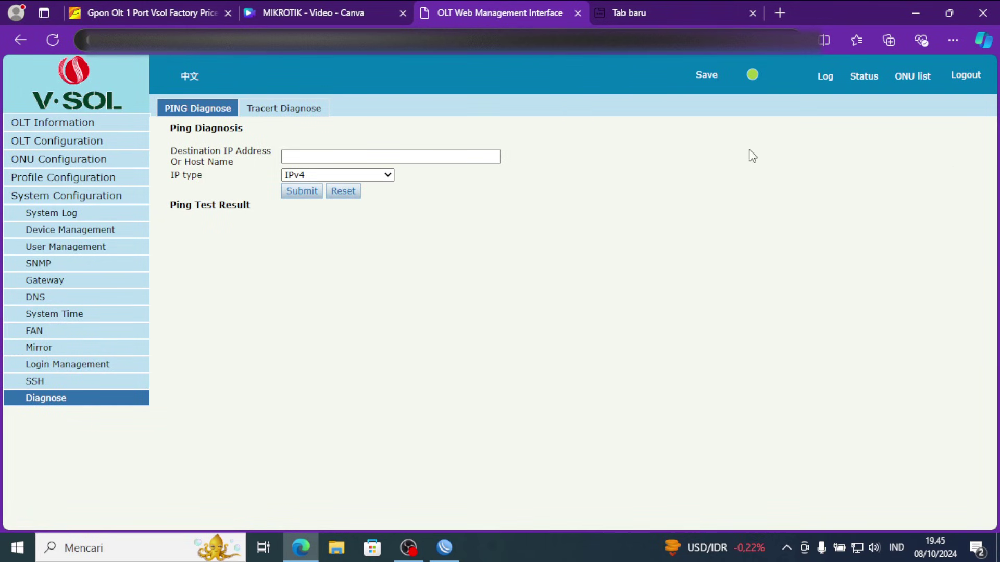
Ping 8.8.8.8 from the OLT, receiving 3 of 3 replies with 0% loss.
click(404, 158)
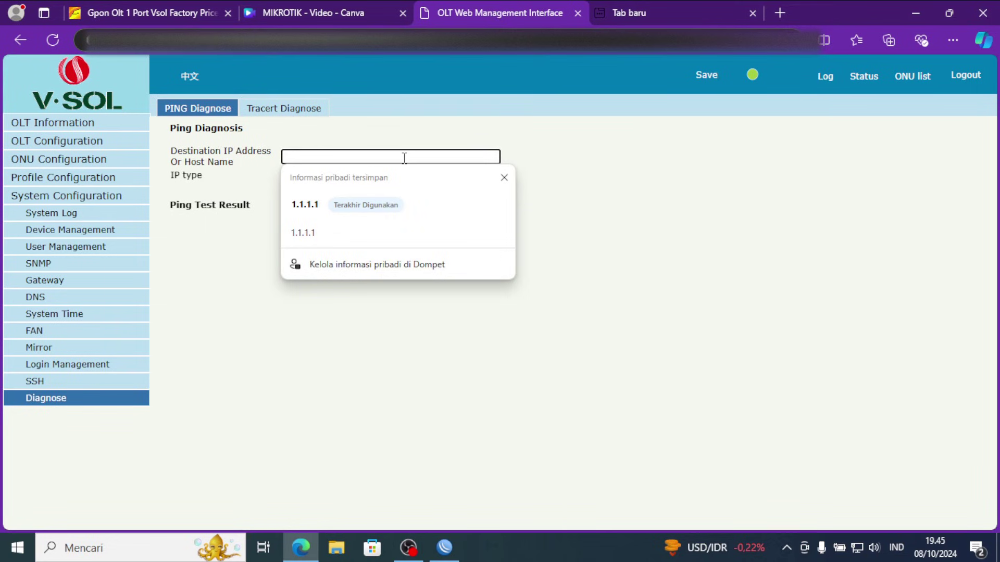
text(8.9)
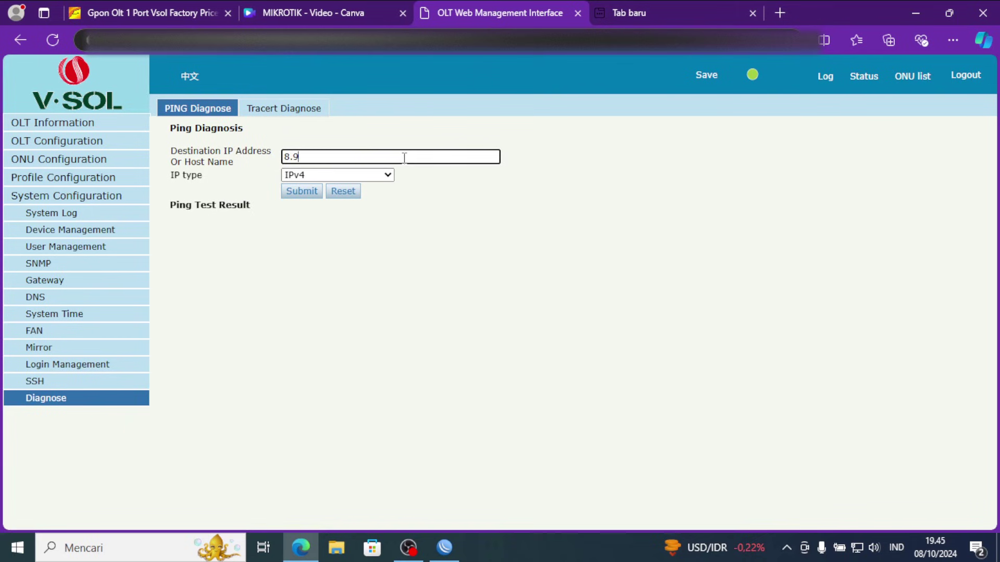
key(BackSpace)
text(8.8.8.8)
click(303, 193)
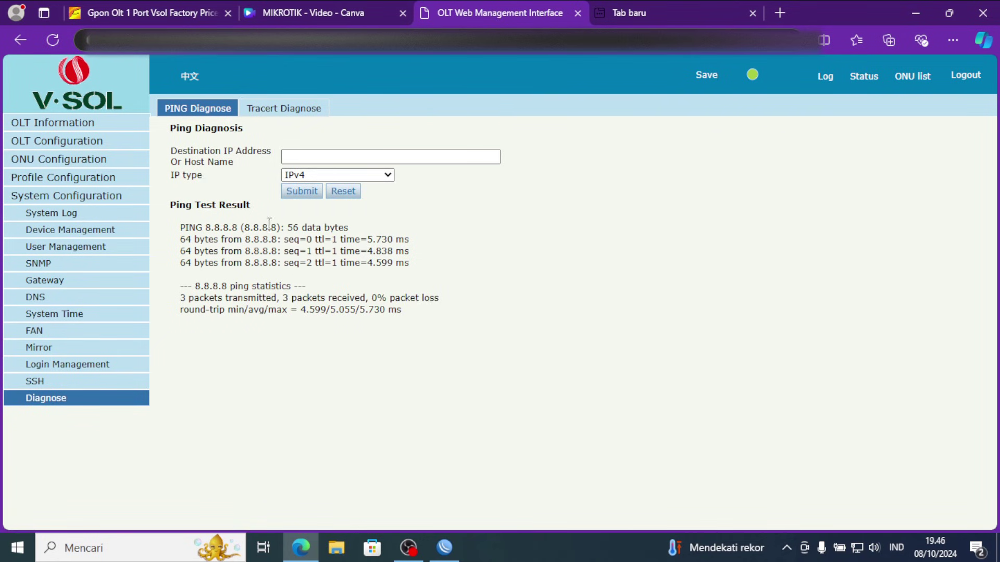
Glance at WinBox's hotspot bindings, then enter 11.11.11.1 as the next ping destination.
click(378, 157)
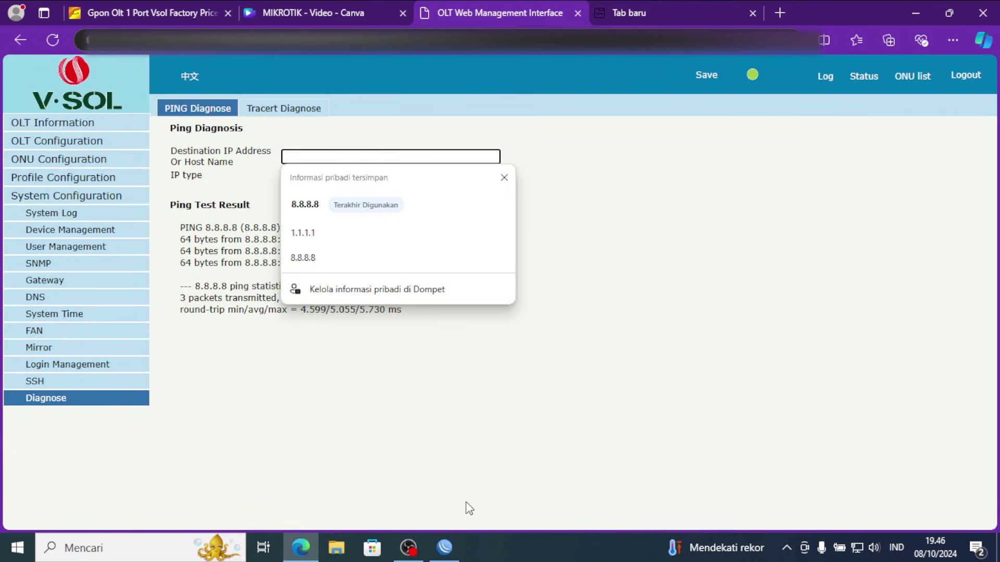
click(443, 547)
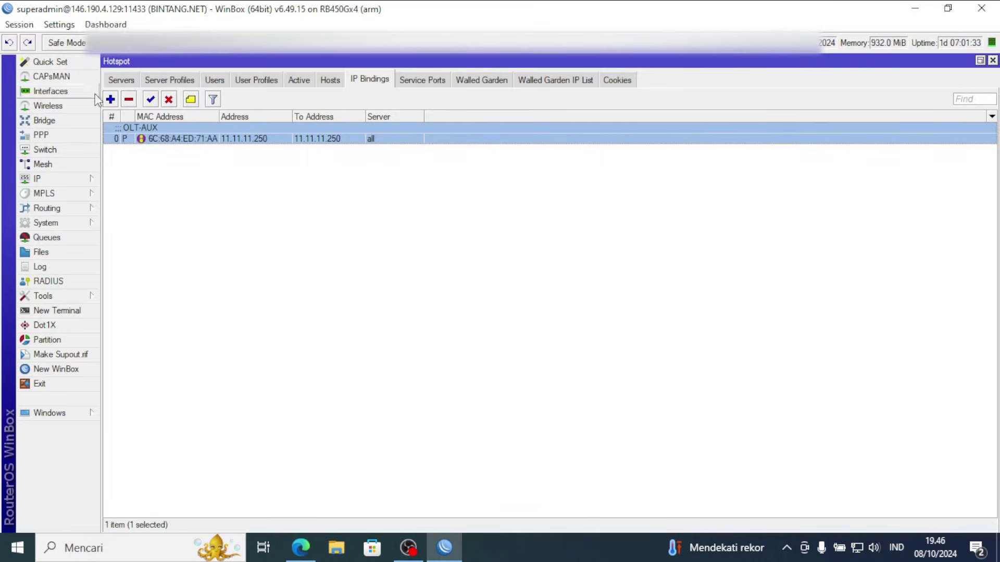
click(992, 60)
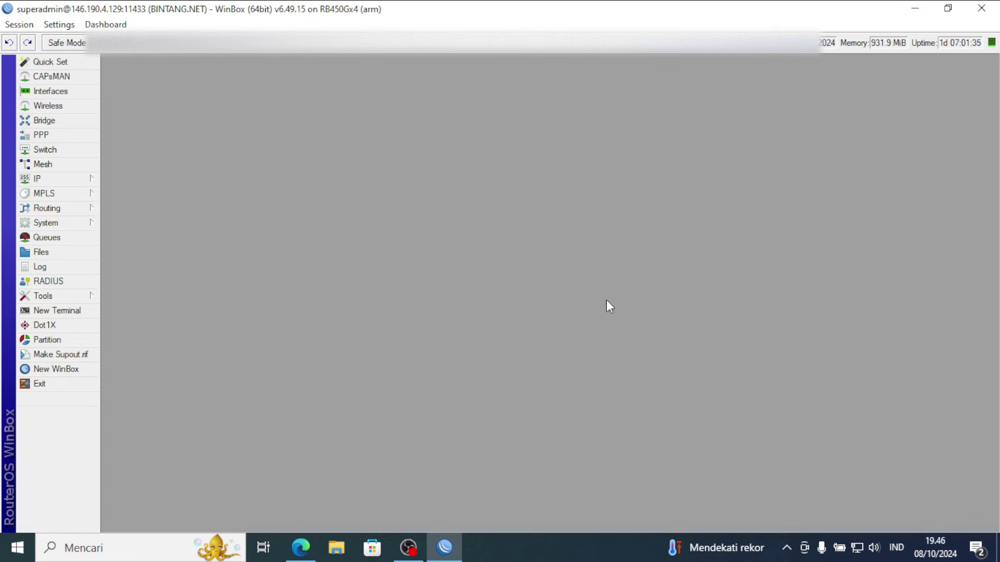
click(301, 546)
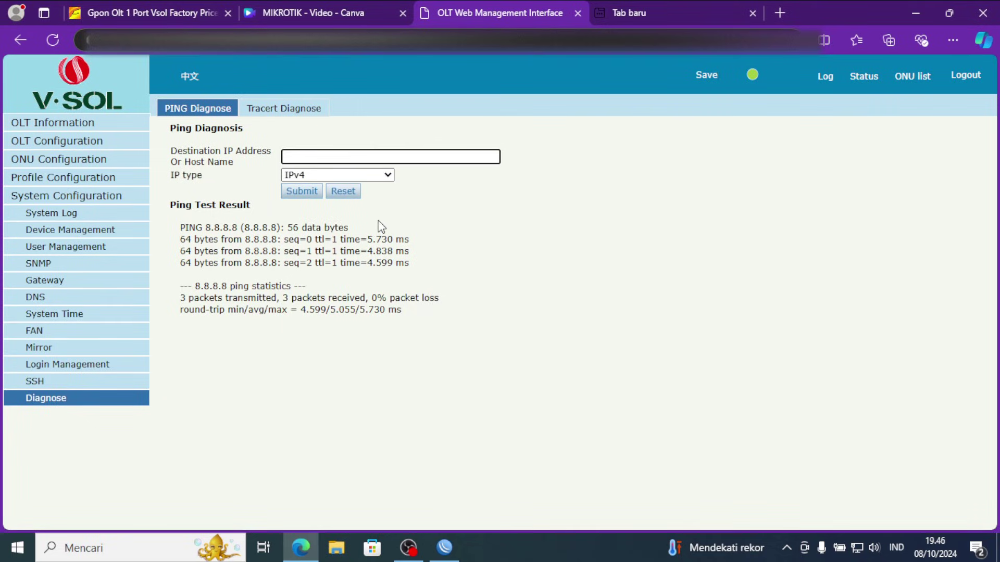
text(1)
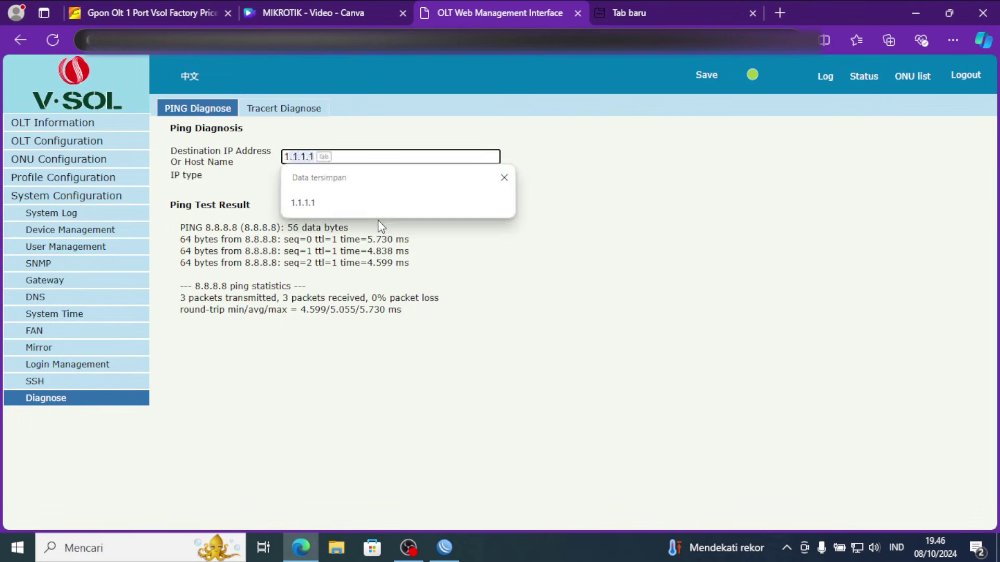
text(1.11.11.1)
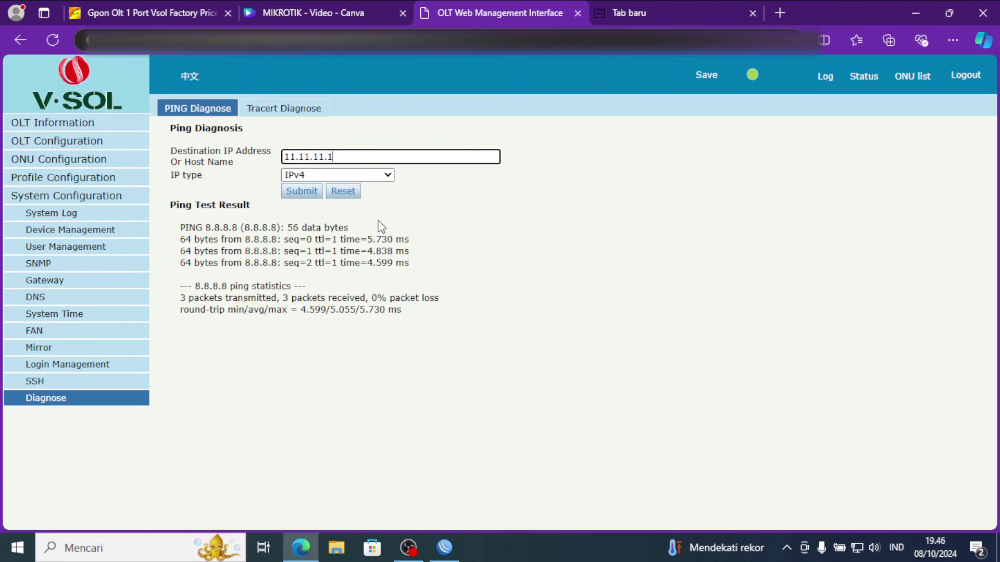
Ping 11.11.11.1, then 1.1.1.1, both returning 3 of 3 replies.
click(308, 191)
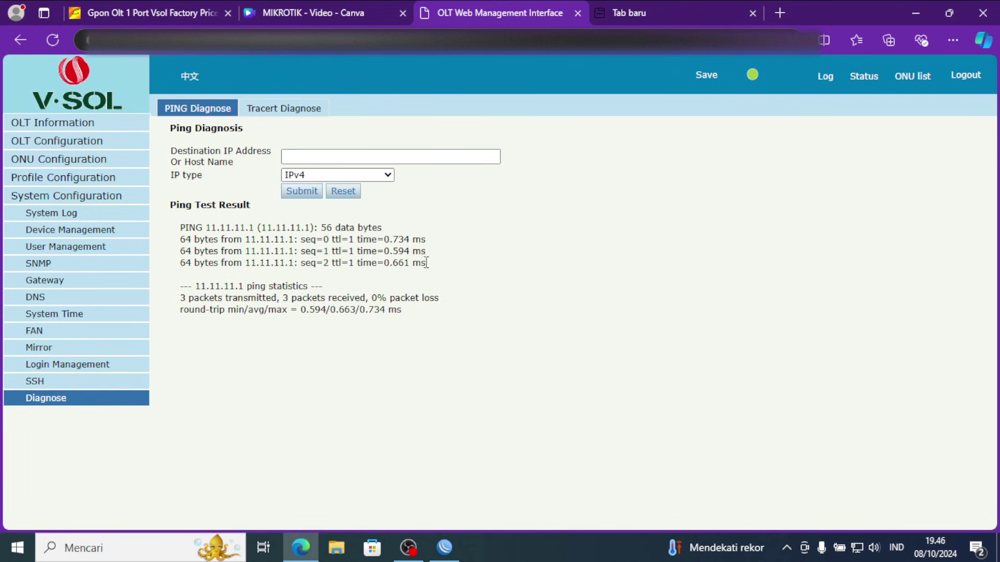
click(307, 155)
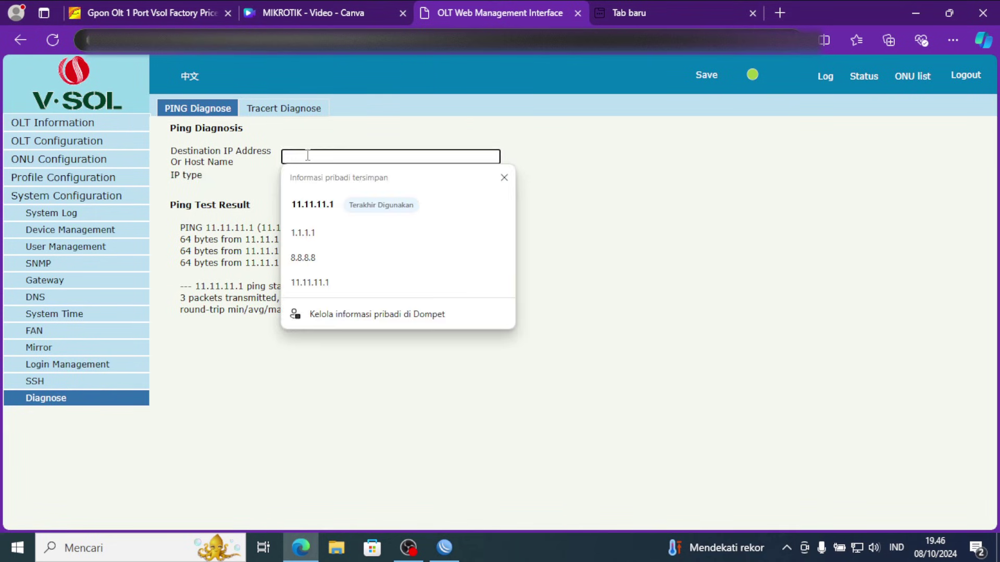
text(1)
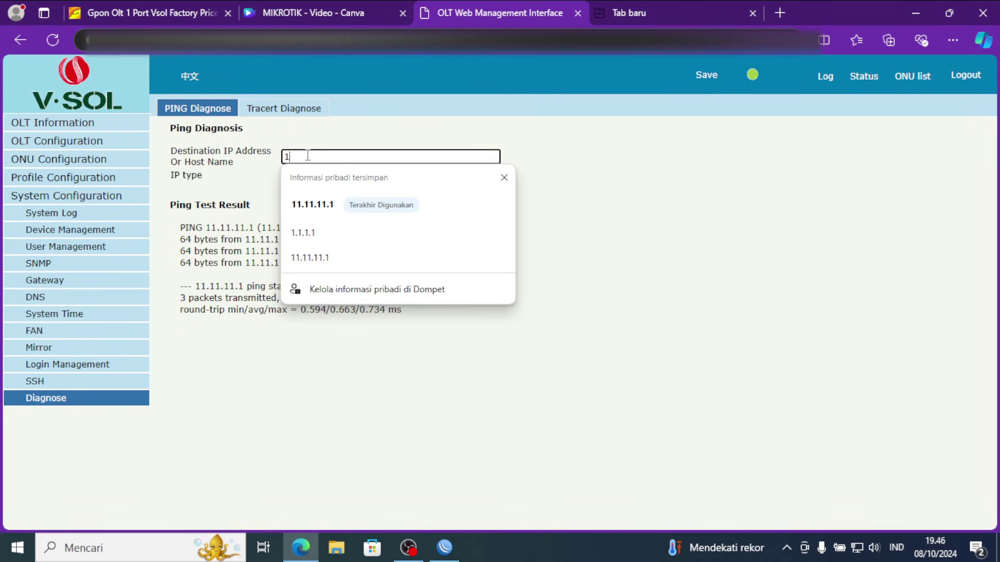
text(.1.)
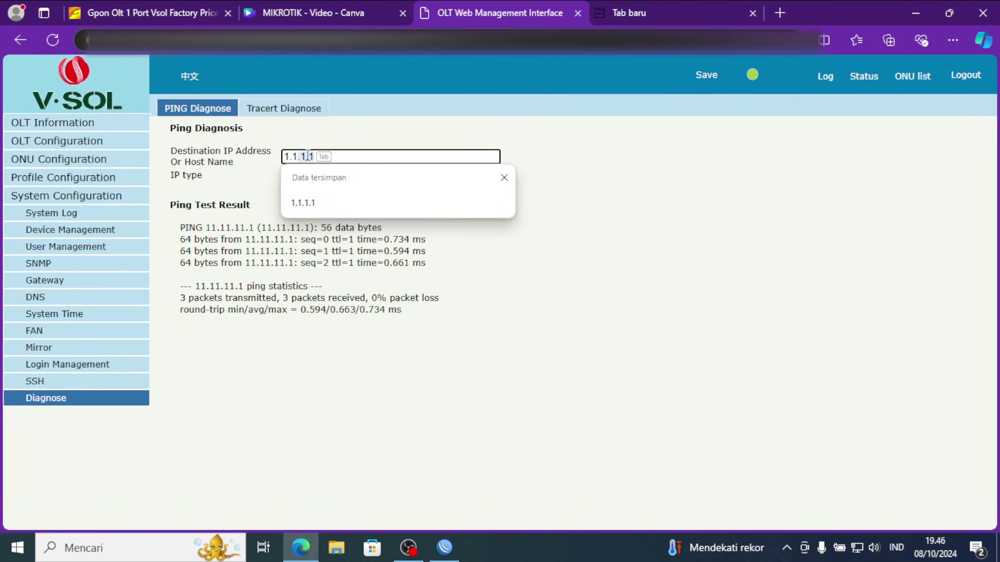
text(1.1)
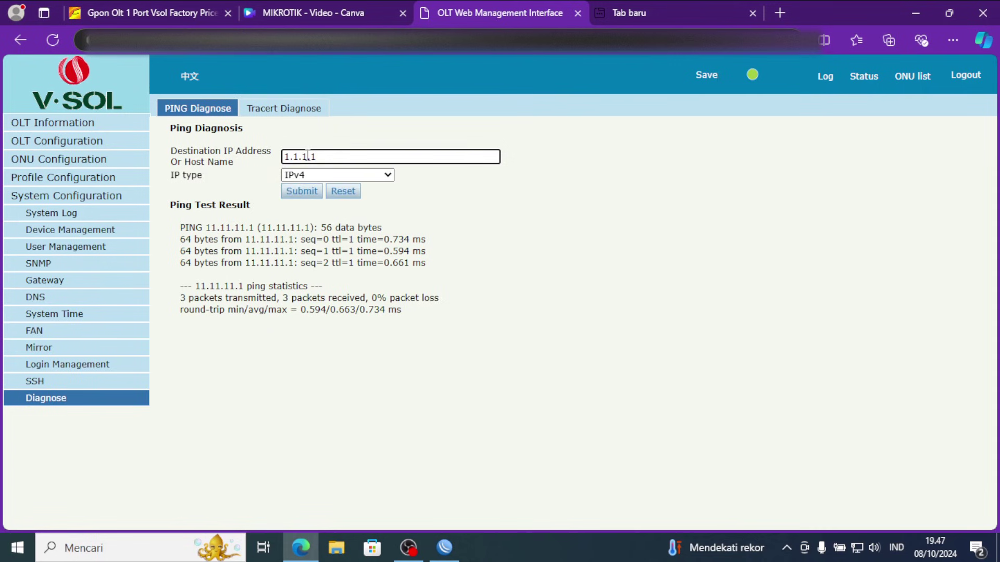
click(306, 197)
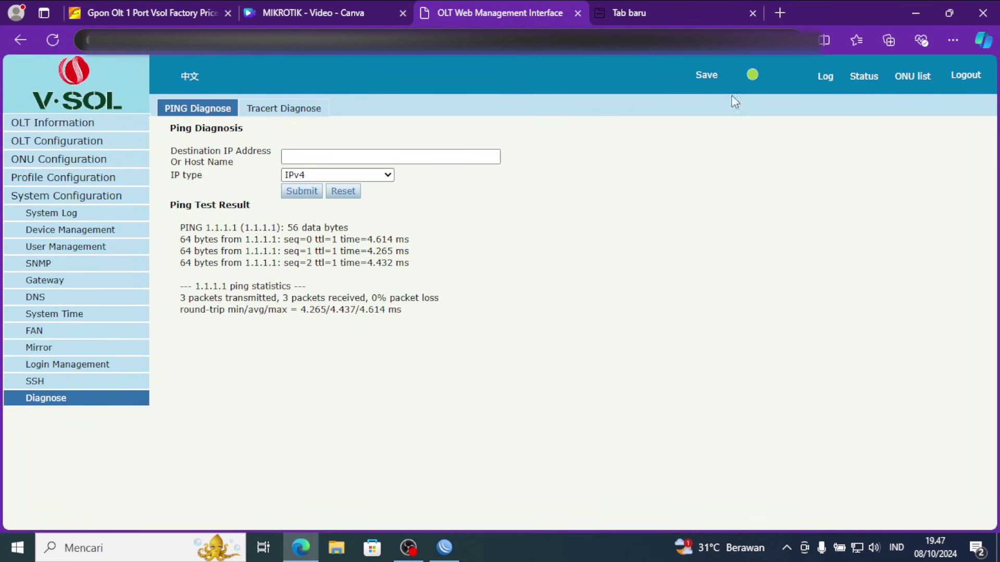
Browse the Alibaba 1-port GPON OLT product listing, then move to the Canva MIKROTIK diagram.
click(184, 7)
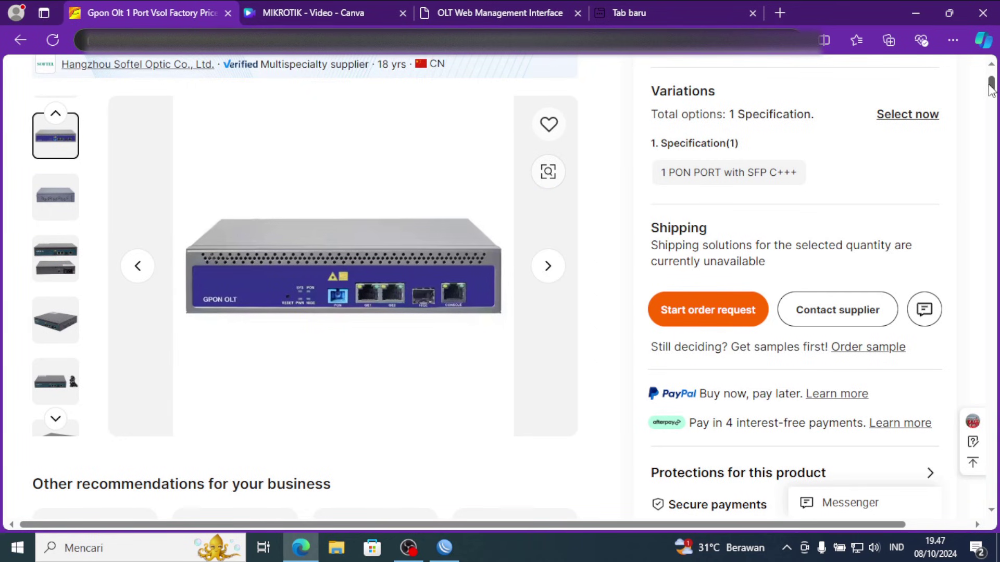
mouse_move(991, 88)
mouse_down()
mouse_move(992, 77)
mouse_move(995, 90)
mouse_up()
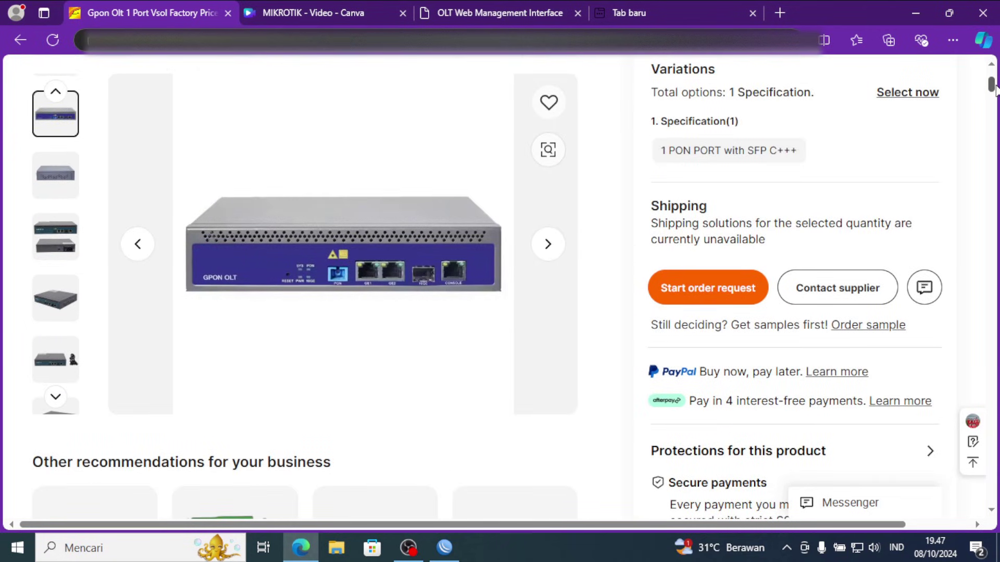
click(298, 11)
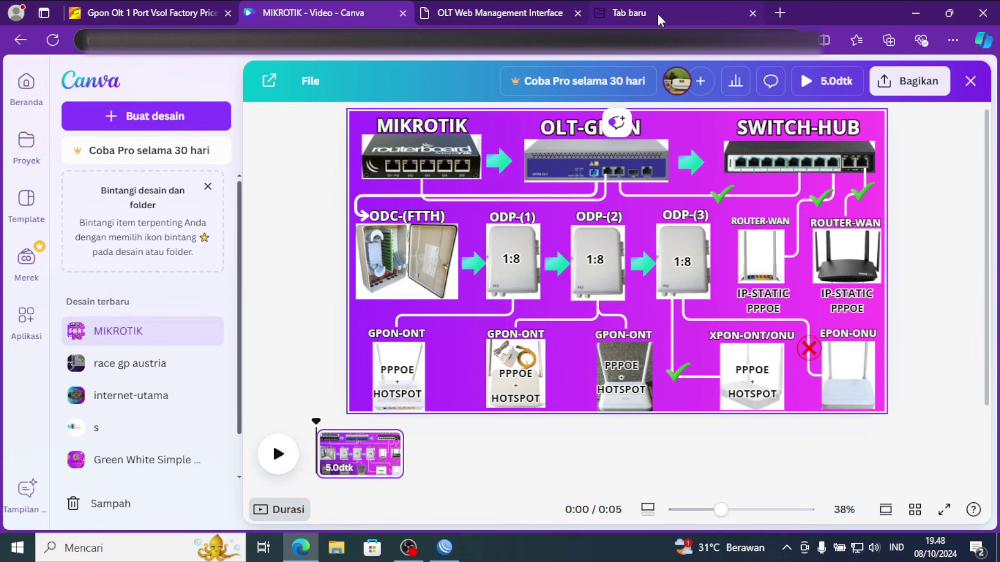
Review the Canva MIKROTIK topology diagram, then return to the OLT's 1.1.1.1 ping results.
mouse_move(657, 14)
click(469, 7)
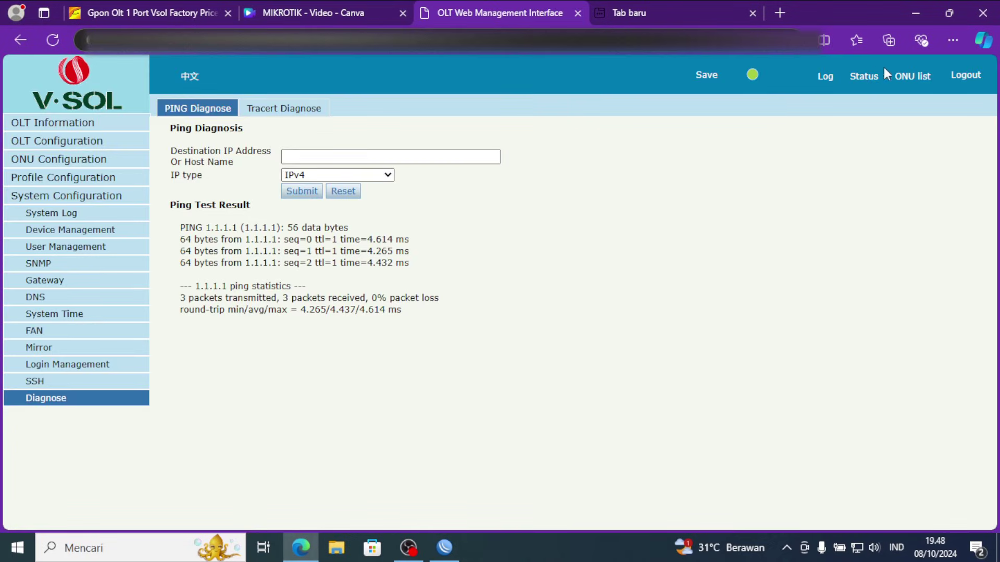
Review PON1's ONU AuthList: 24 of 28 online, with 1:1, 1:12, 1:23, 1:26 offline.
click(910, 78)
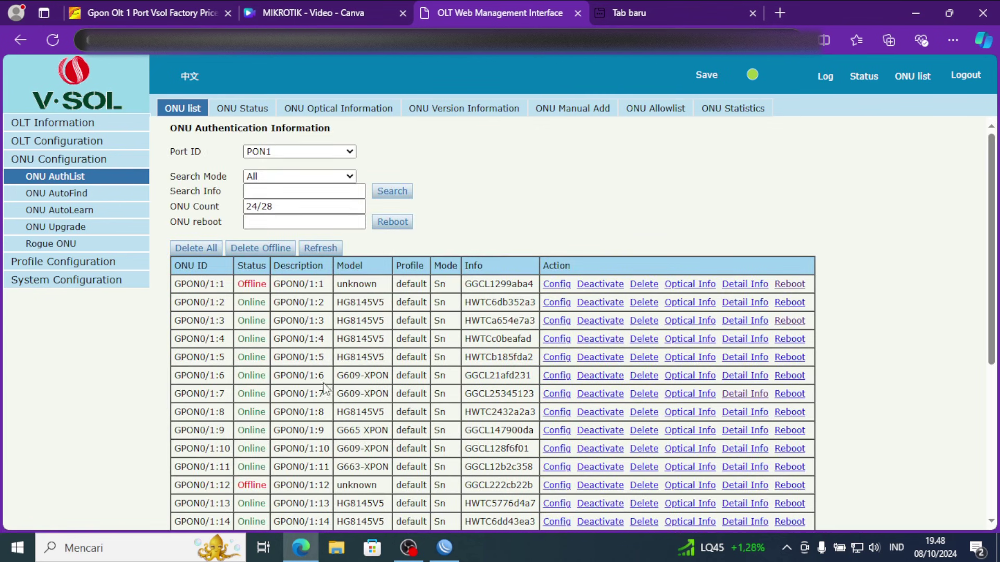
scroll(995, 164, down, 3)
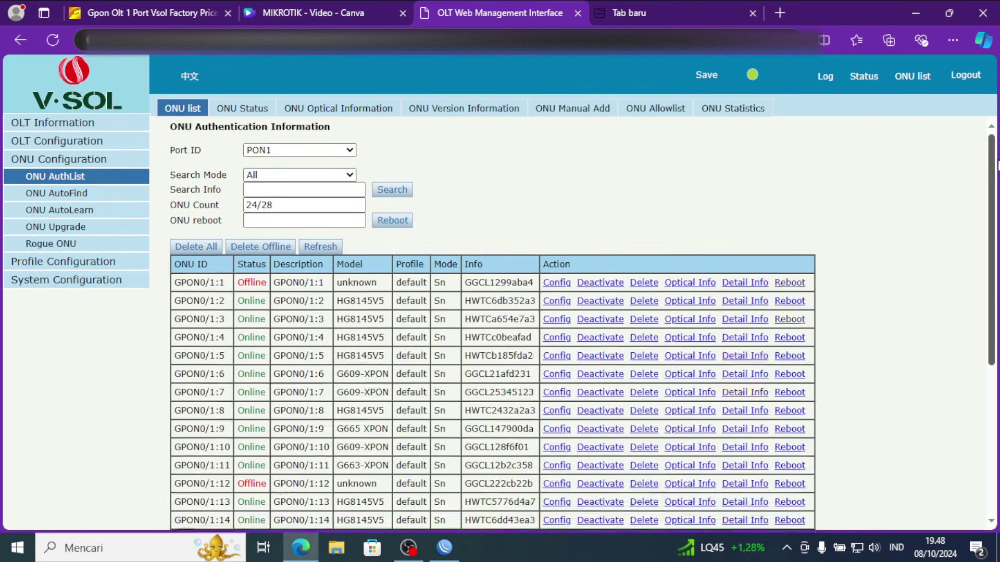
scroll(996, 333, down, 4)
scroll(995, 334, up, 7)
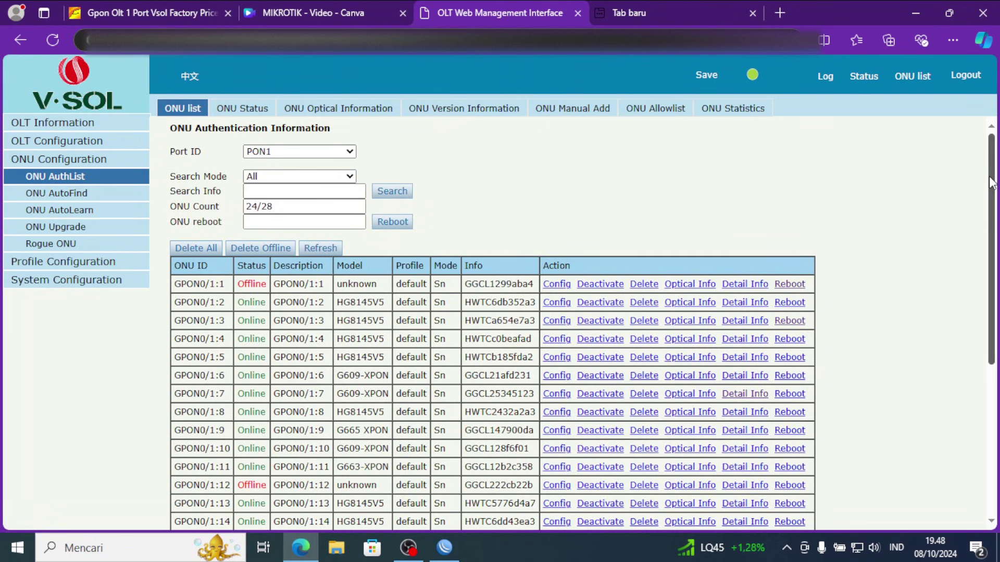
mouse_move(989, 177)
mouse_down()
mouse_move(996, 328)
mouse_move(998, 167)
mouse_up()
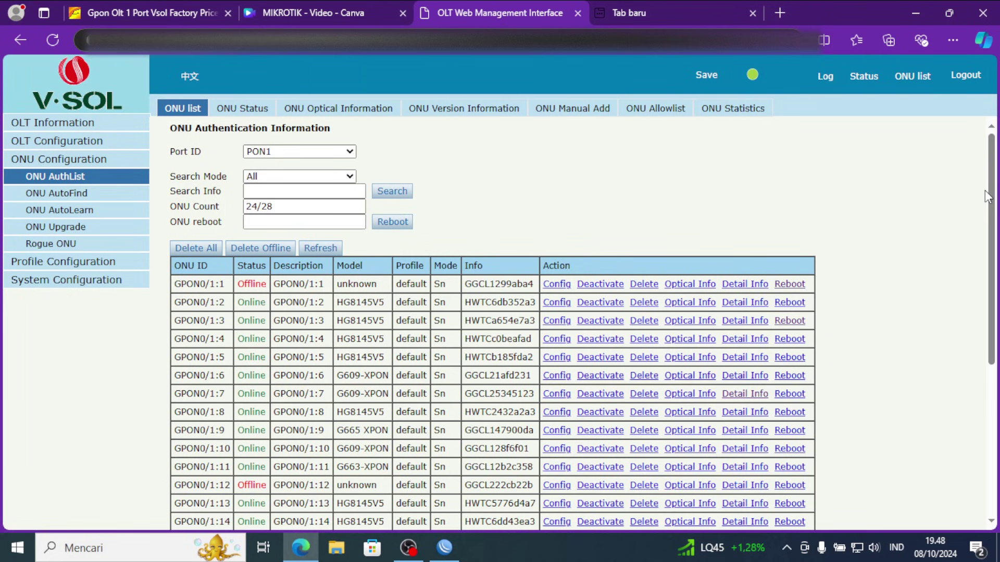
mouse_move(990, 189)
mouse_down()
mouse_move(992, 275)
mouse_move(998, 178)
mouse_up()
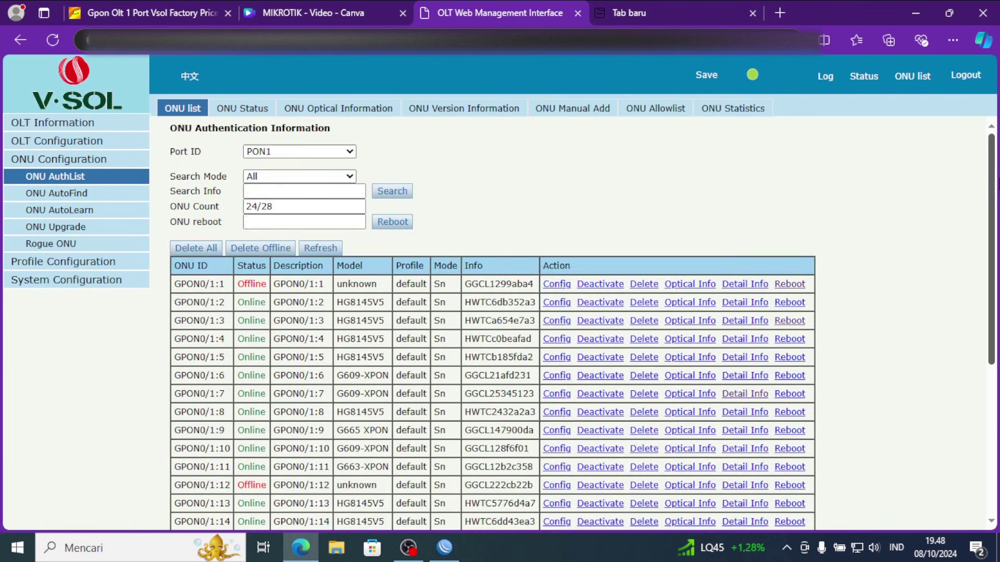